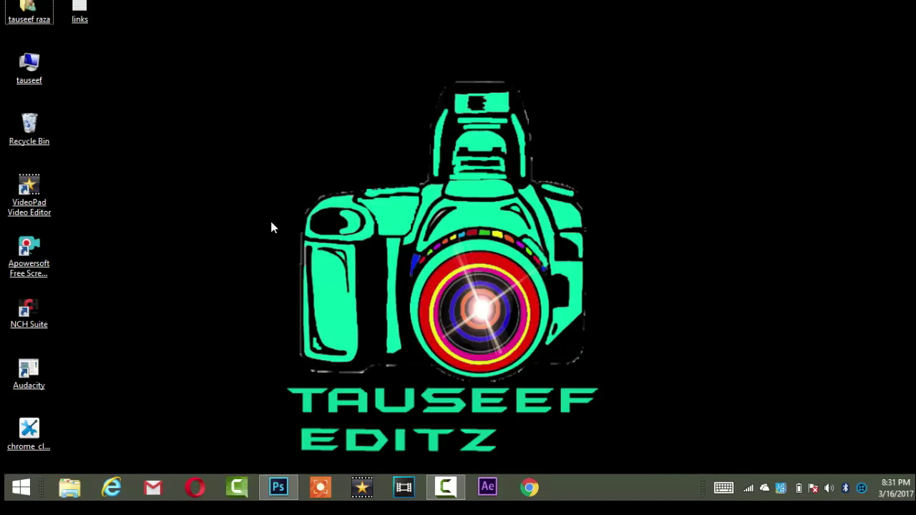
Refresh the desktop and bring the Photoshop window to the front.
right_click(270, 221)
click(309, 259)
click(282, 494)
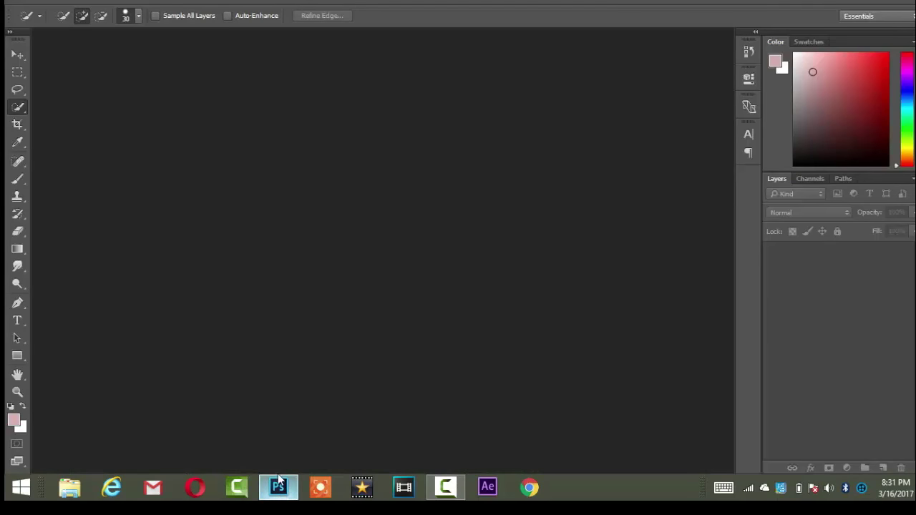
Open the boy's photo 20160919_120722.jpg from the Open dialog.
click(44, 2)
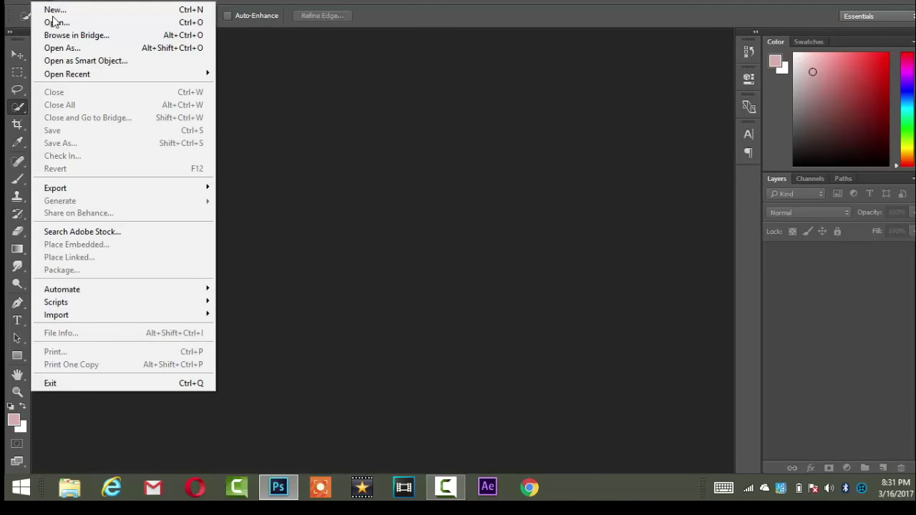
click(64, 24)
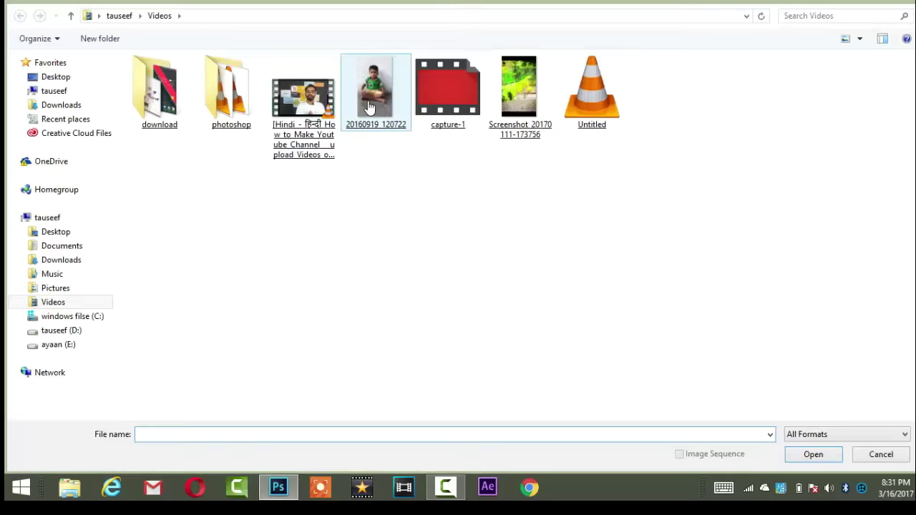
double_click(356, 128)
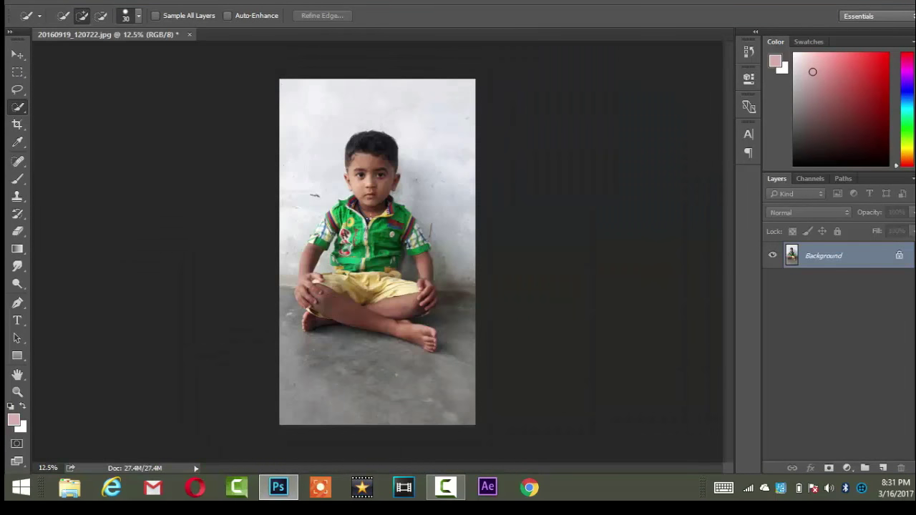
Quick-select the boy's head, shirt, sleeves, shorts, legs and left foot.
scroll(370, 199, up, 3)
drag(423, 143, 303, 199)
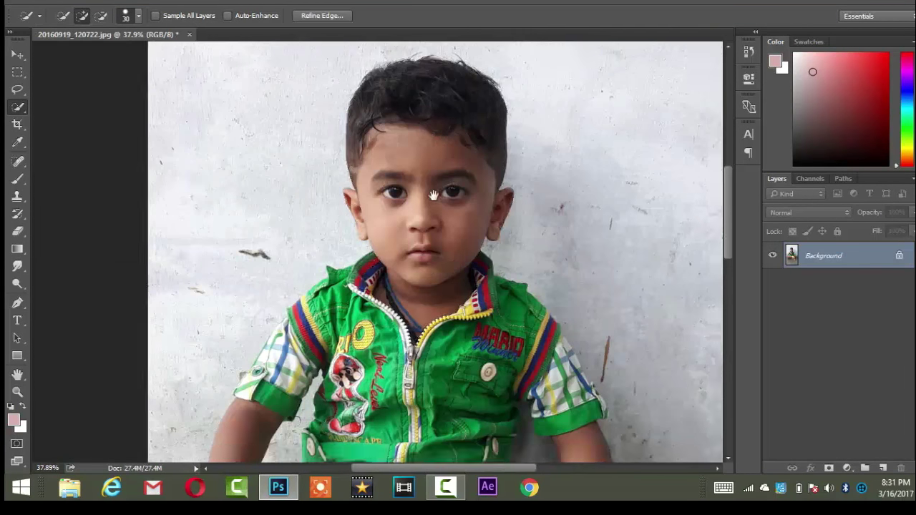
drag(303, 199, 554, 254)
drag(430, 301, 468, 229)
drag(300, 401, 429, 386)
mouse_move(477, 302)
mouse_down()
mouse_move(390, 158)
mouse_move(469, 302)
mouse_up()
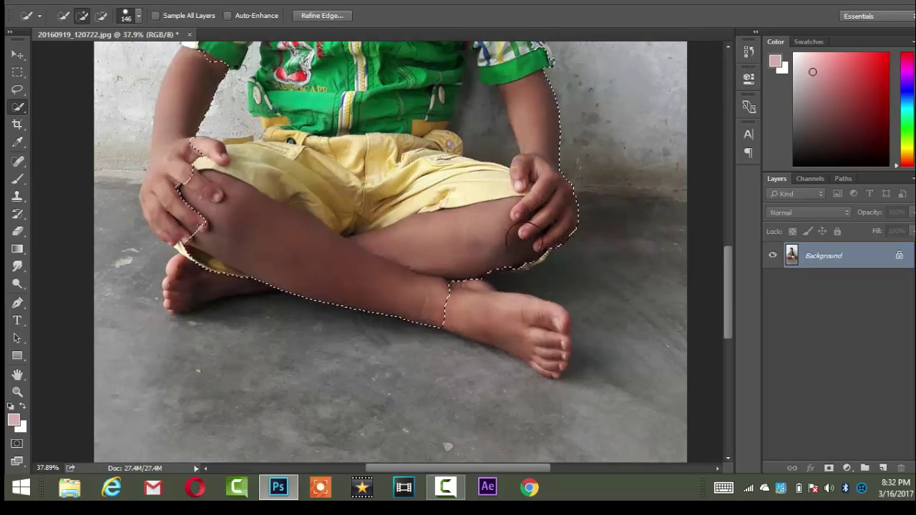
drag(469, 302, 612, 358)
Refine the selection around the shoulder, collar and sleeve cuff with a smaller brush.
drag(363, 337, 336, 365)
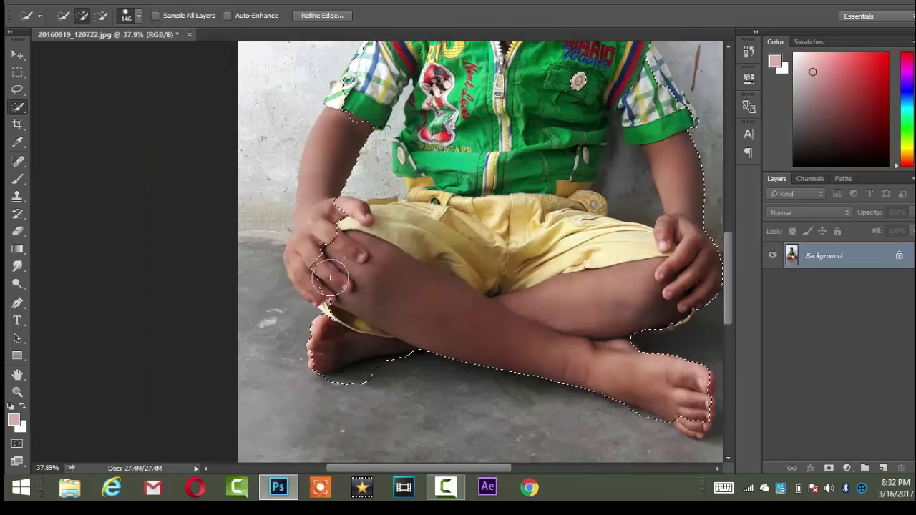
scroll(368, 265, up, 5)
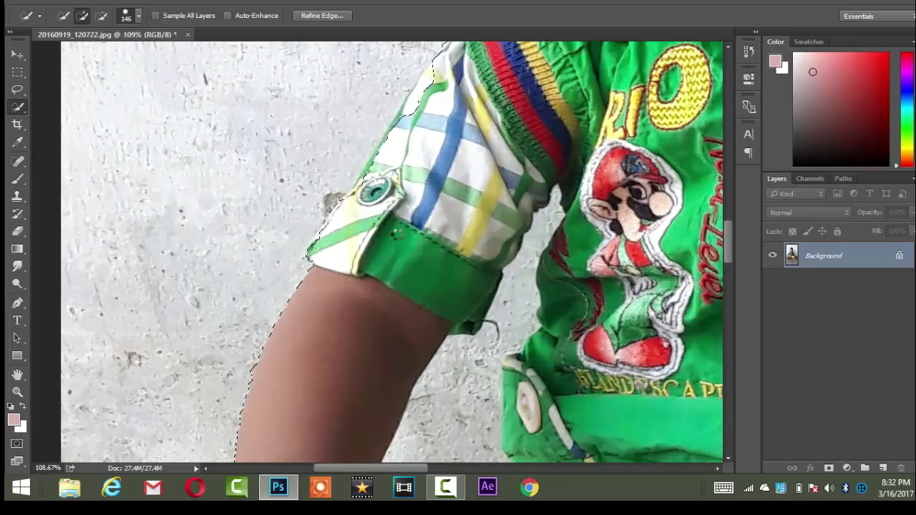
drag(394, 243, 345, 299)
mouse_move(522, 78)
mouse_down()
mouse_move(390, 272)
mouse_move(315, 326)
mouse_up()
drag(343, 179, 322, 357)
mouse_move(558, 343)
mouse_down()
mouse_move(345, 117)
mouse_move(326, 81)
mouse_up()
mouse_move(550, 415)
mouse_down()
mouse_move(438, 241)
mouse_move(439, 276)
mouse_up()
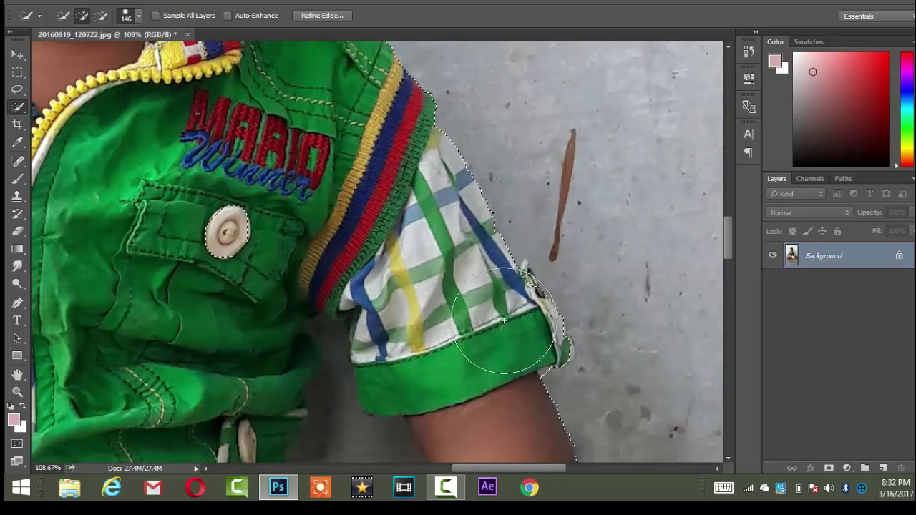
key(bracketleft)
key(bracketleft)
key(bracketleft)
mouse_move(556, 336)
mouse_down()
mouse_move(562, 379)
mouse_move(625, 333)
mouse_up()
drag(440, 331, 219, 123)
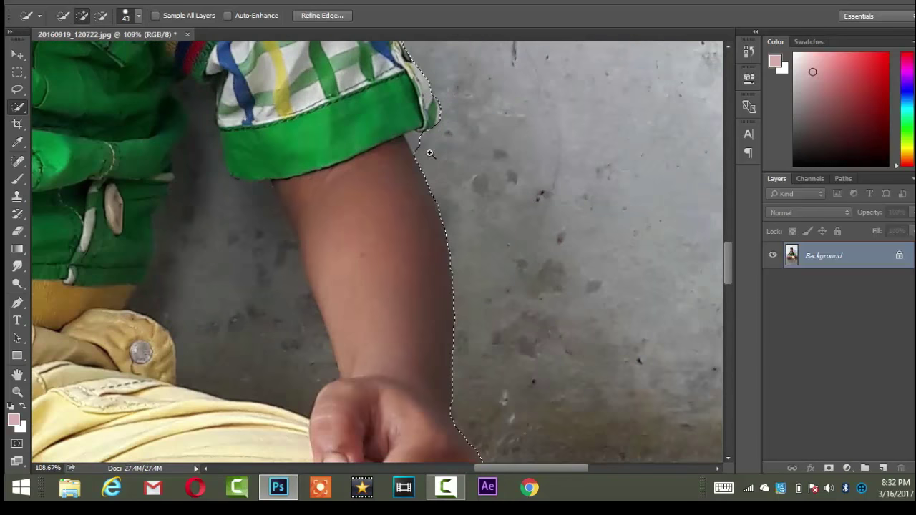
scroll(422, 157, up, 5)
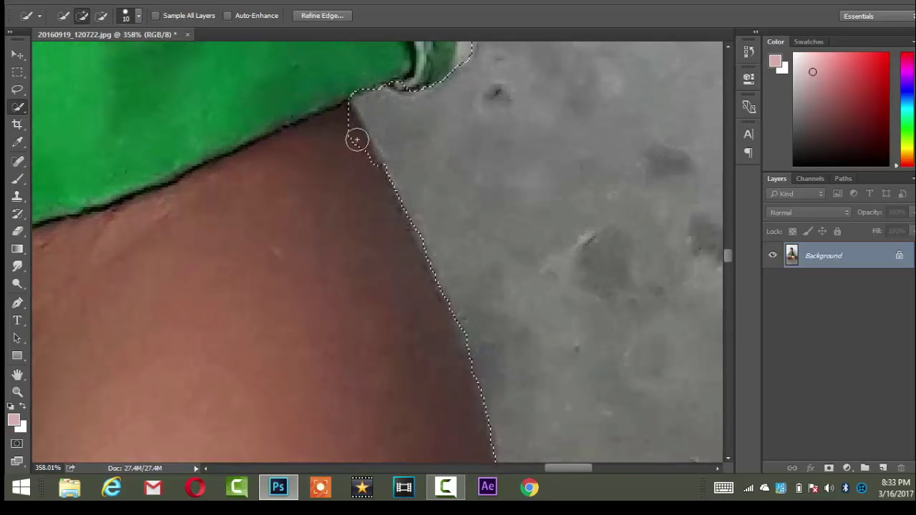
Remove the floor between the legs from the selection.
scroll(356, 140, down, 5)
drag(358, 229, 336, 71)
drag(327, 254, 426, 213)
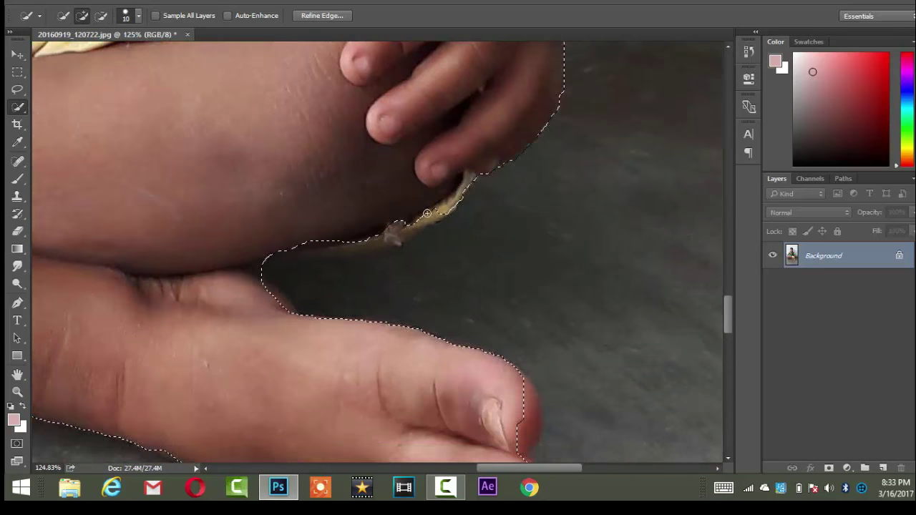
click(349, 273)
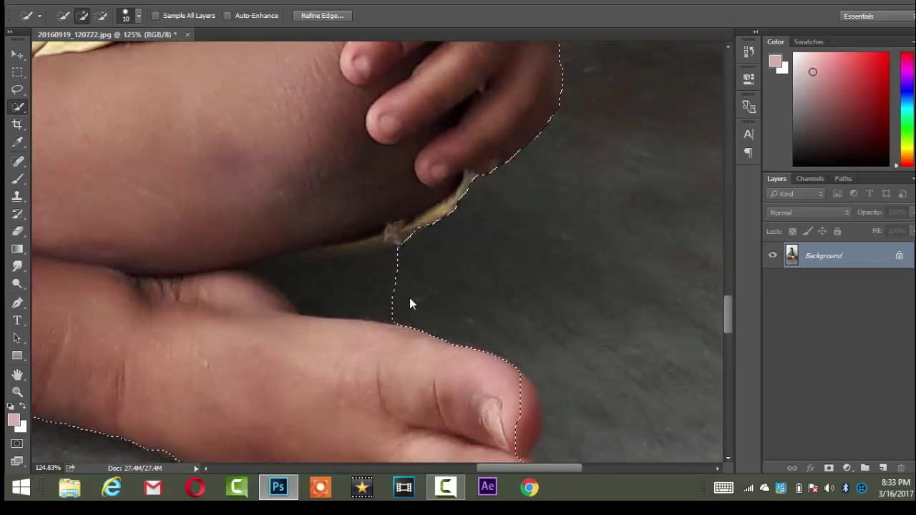
click(352, 272)
click(408, 249)
Add both feet's toes to the selection and exclude the shadow under the foot.
scroll(415, 258, down, 5)
drag(425, 266, 488, 231)
drag(483, 301, 418, 390)
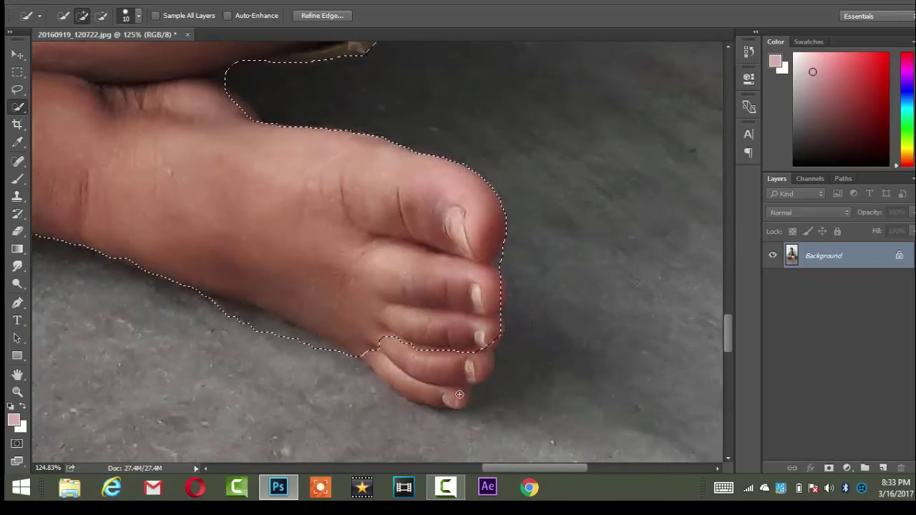
drag(393, 379, 409, 398)
scroll(298, 327, left, 5)
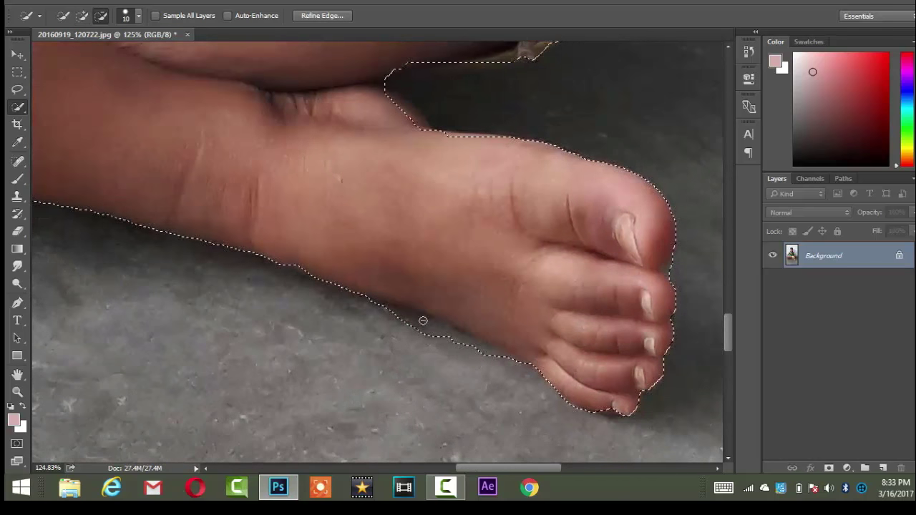
scroll(510, 365, down, 5)
scroll(205, 265, up, 5)
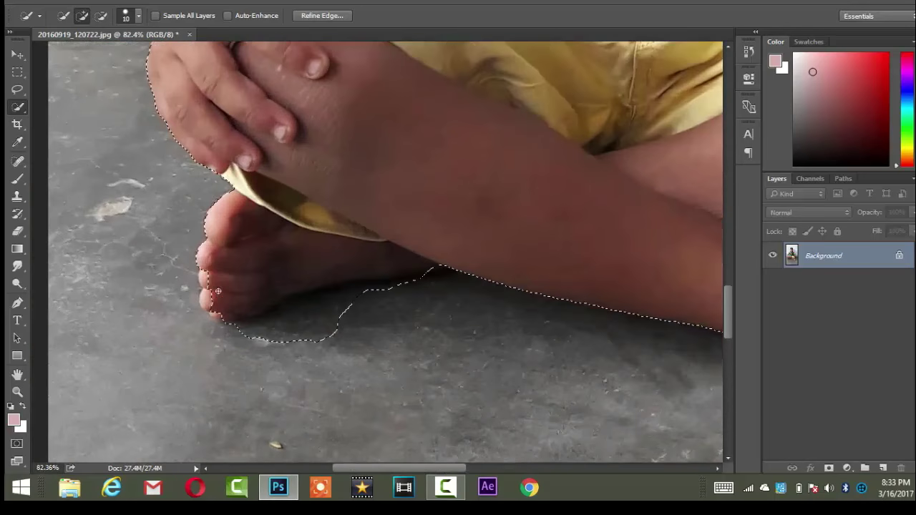
mouse_move(204, 265)
mouse_down()
mouse_move(204, 321)
mouse_move(365, 296)
mouse_up()
key(f)
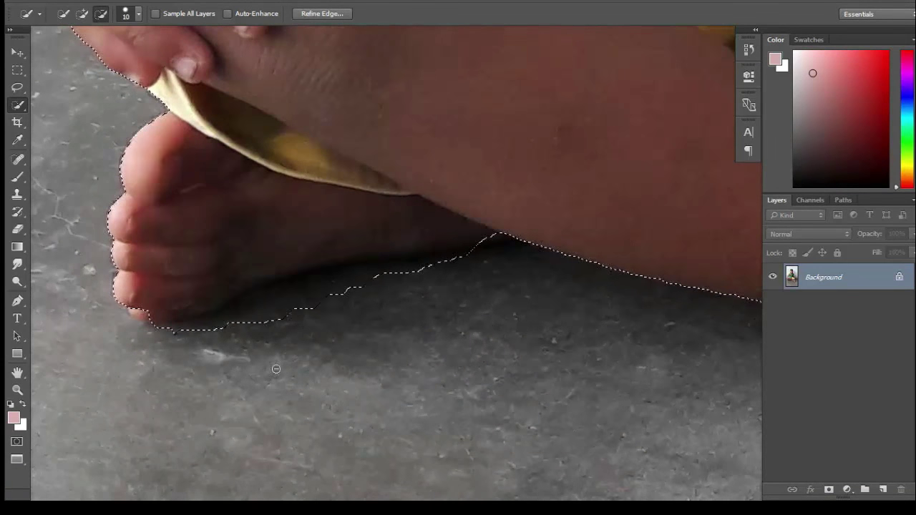
Copy the selected boy onto a new Layer 1.
scroll(334, 241, down, 3)
scroll(334, 241, up, 3)
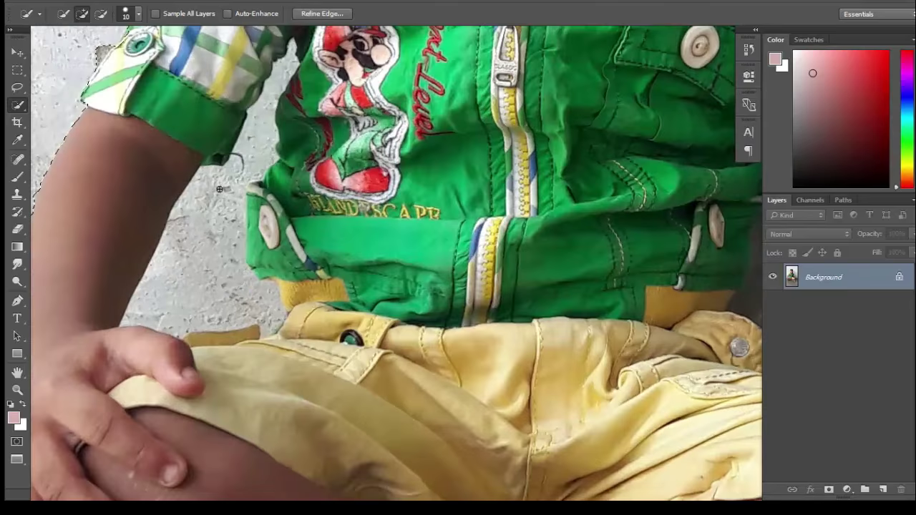
key(ctrl+0)
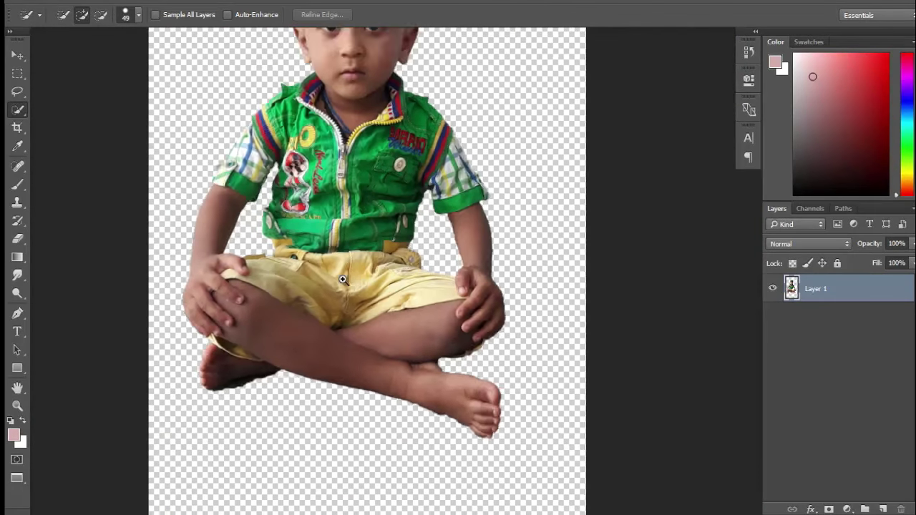
Fit the image on screen and place the blurred garden image as embedded.
scroll(343, 279, down, 3)
scroll(343, 283, down, 2)
key(ctrl+0)
click(41, 2)
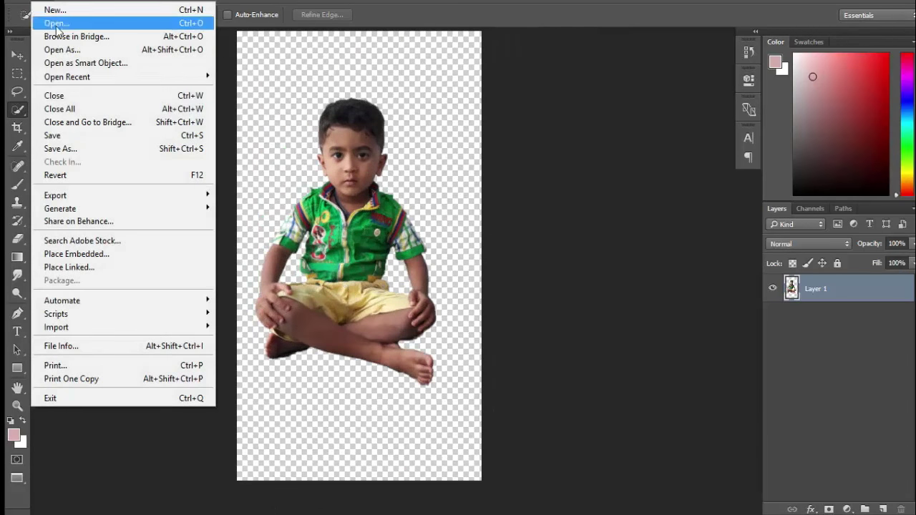
click(170, 254)
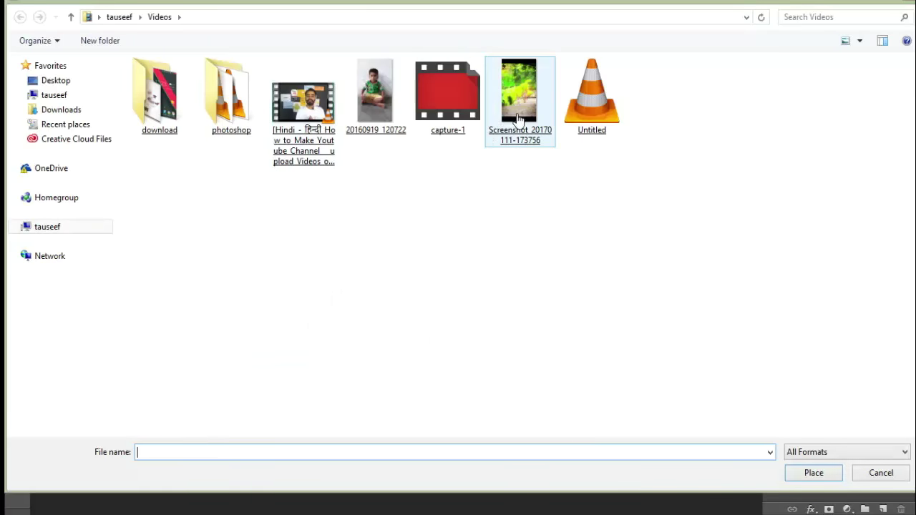
double_click(494, 168)
Scale and position the placed garden image to cover the whole canvas.
scroll(370, 274, down, 1)
drag(363, 262, 308, 149)
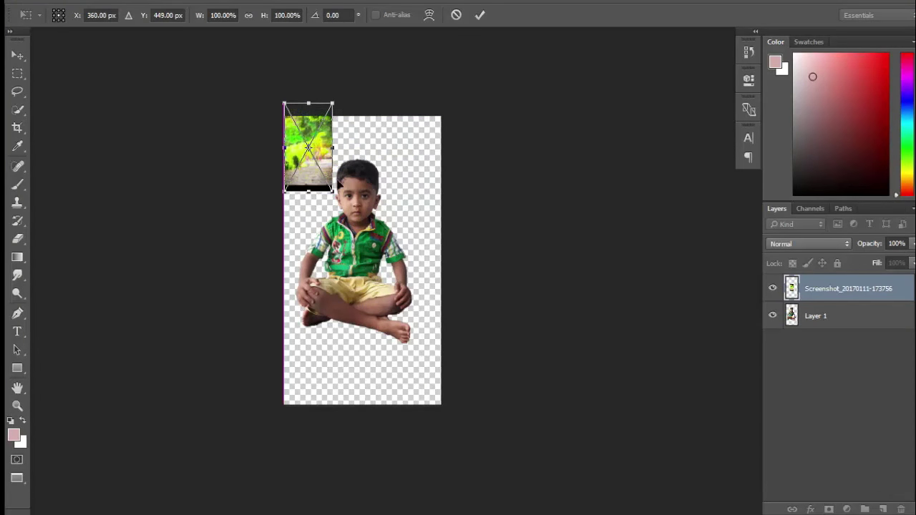
drag(334, 193, 467, 399)
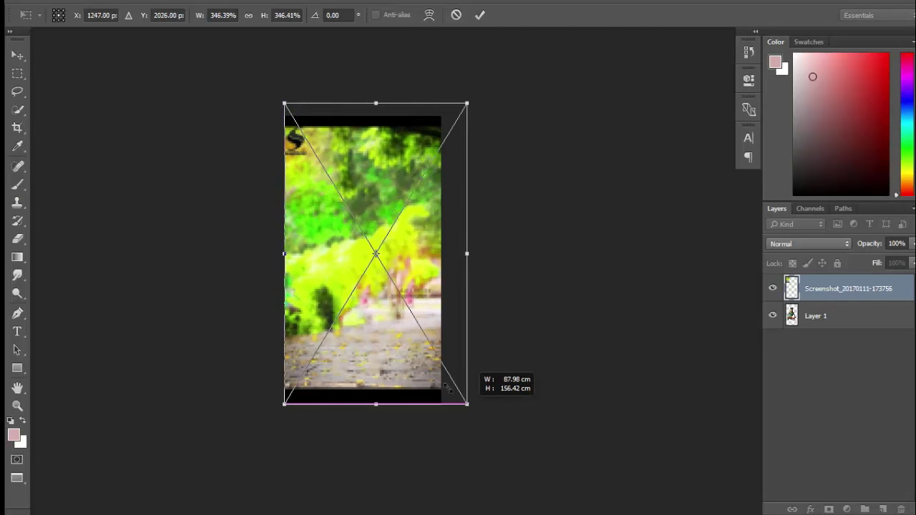
drag(400, 341, 380, 350)
drag(444, 261, 435, 263)
mouse_move(399, 321)
mouse_down()
mouse_move(399, 307)
mouse_move(399, 318)
mouse_up()
drag(443, 404, 456, 425)
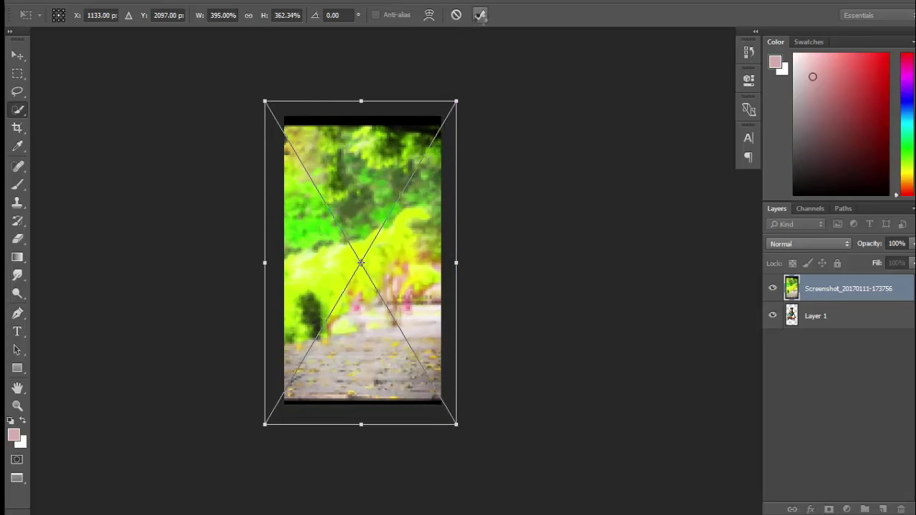
key(Return)
Send the garden image below the boy, enlarge the boy slightly, and launch Color Efex Pro 4 on the background.
key(v)
key(ctrl+bracketleft)
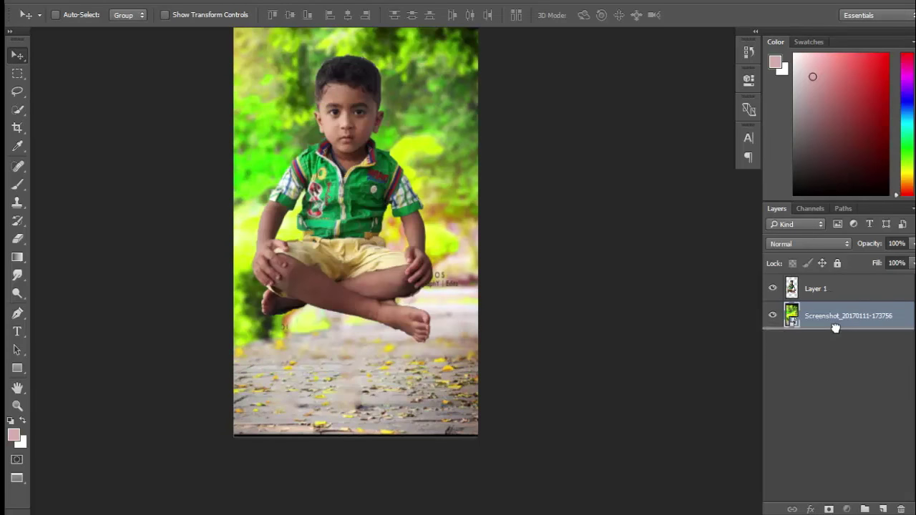
drag(422, 389, 426, 387)
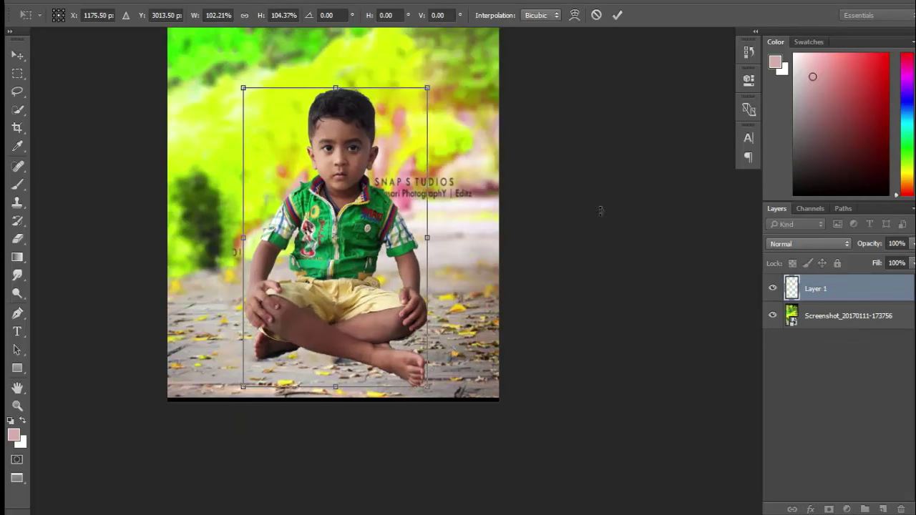
click(616, 17)
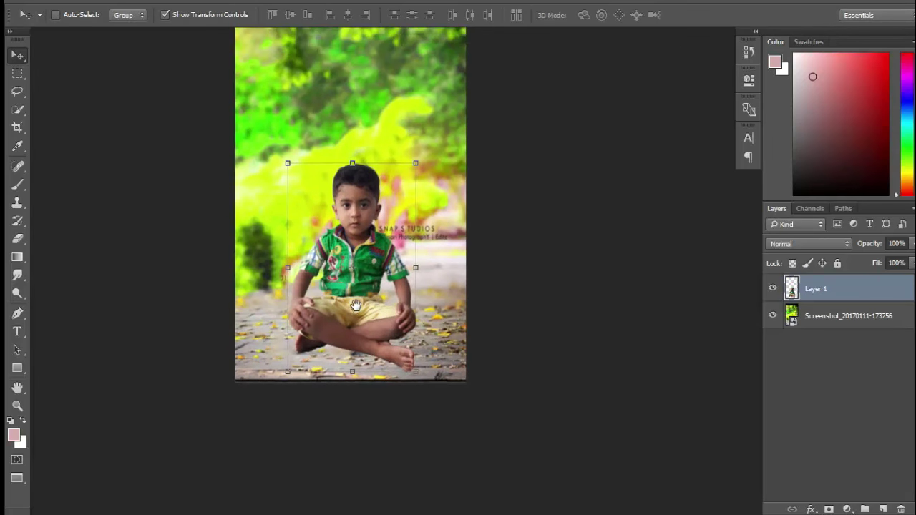
click(849, 322)
click(410, 290)
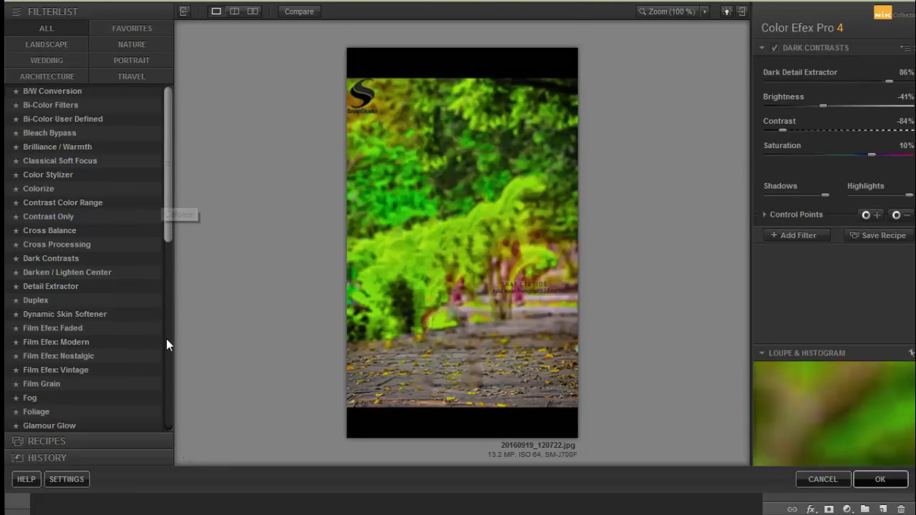
Add Indian Summer with Method 2 and Enhance Foliage raised to about 97%.
drag(173, 233, 176, 397)
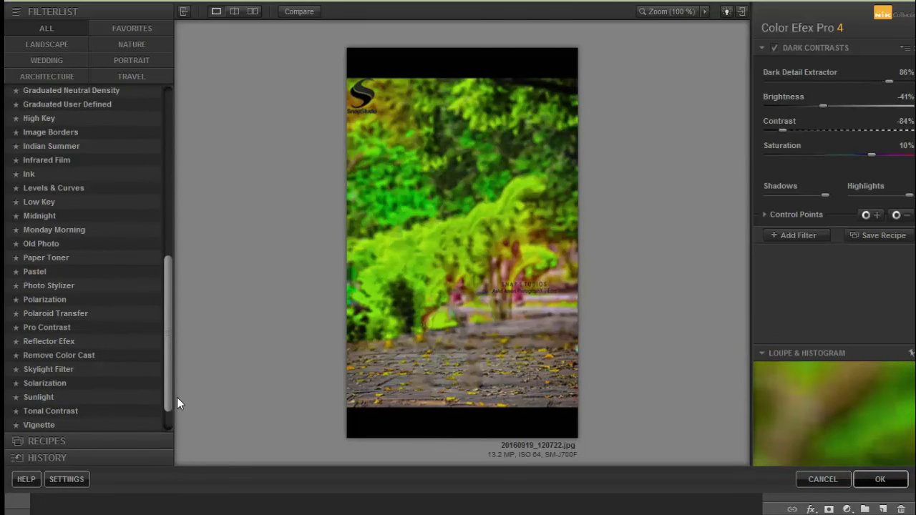
click(57, 151)
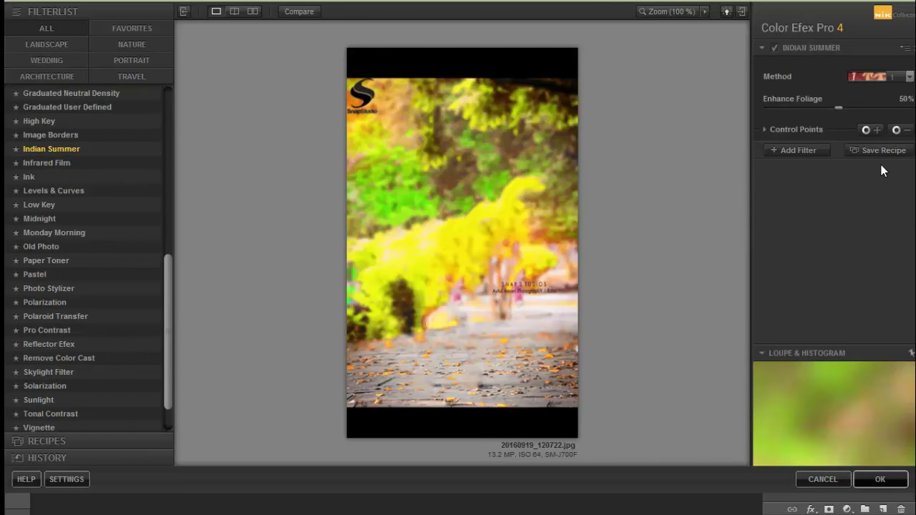
click(909, 77)
click(909, 76)
click(880, 108)
drag(838, 109, 912, 109)
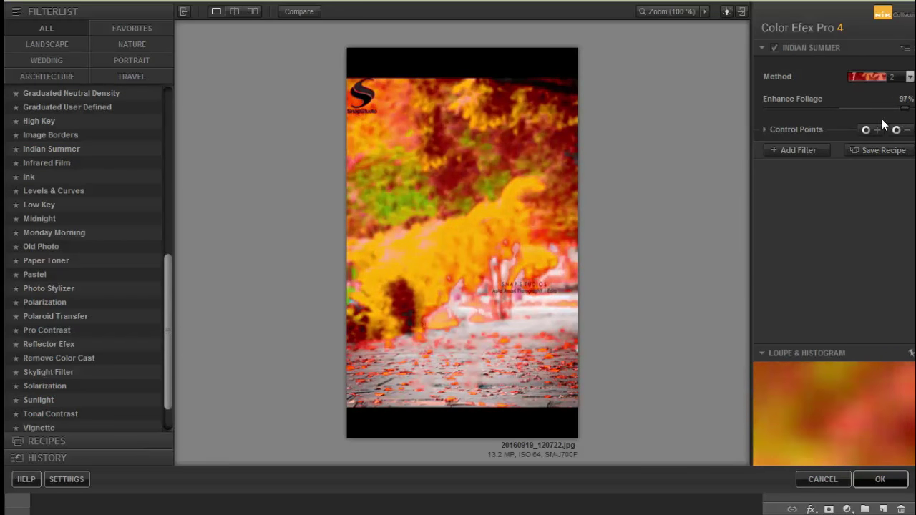
Add Dark Contrasts with Saturation at 50%.
click(794, 150)
scroll(86, 272, up, 5)
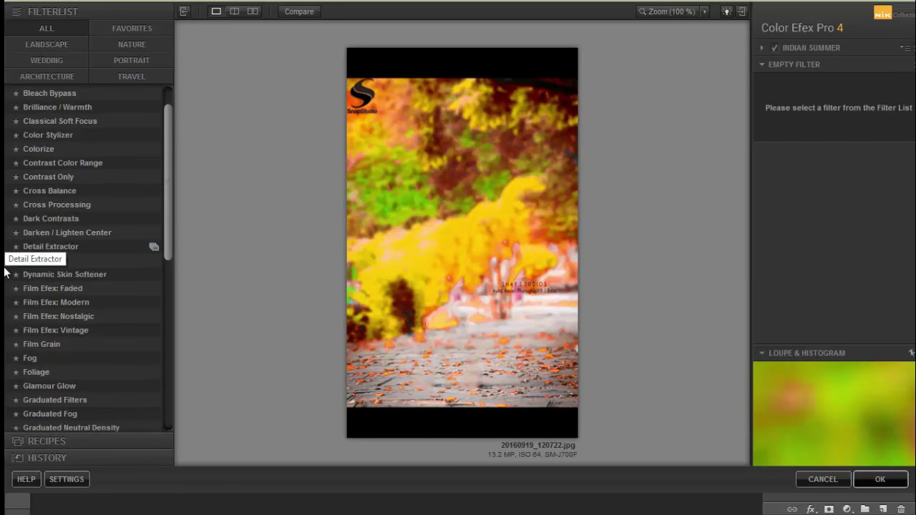
click(54, 219)
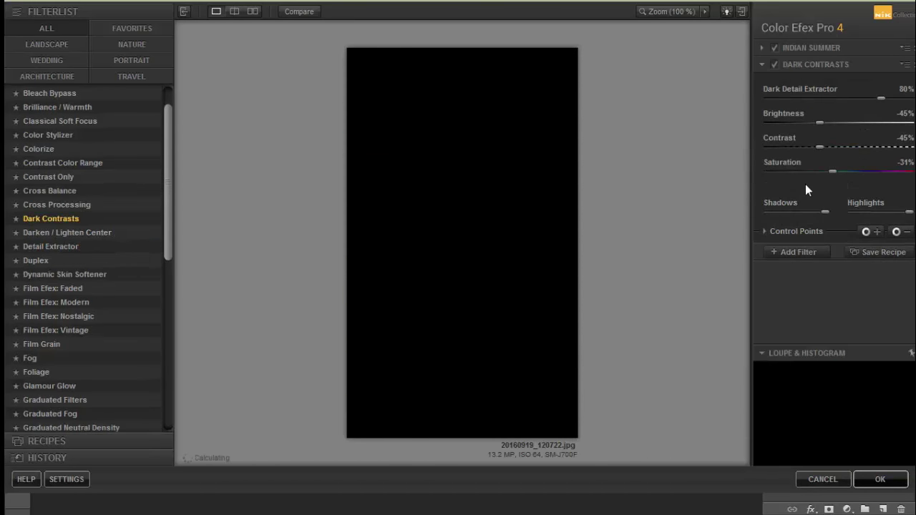
drag(832, 172, 909, 171)
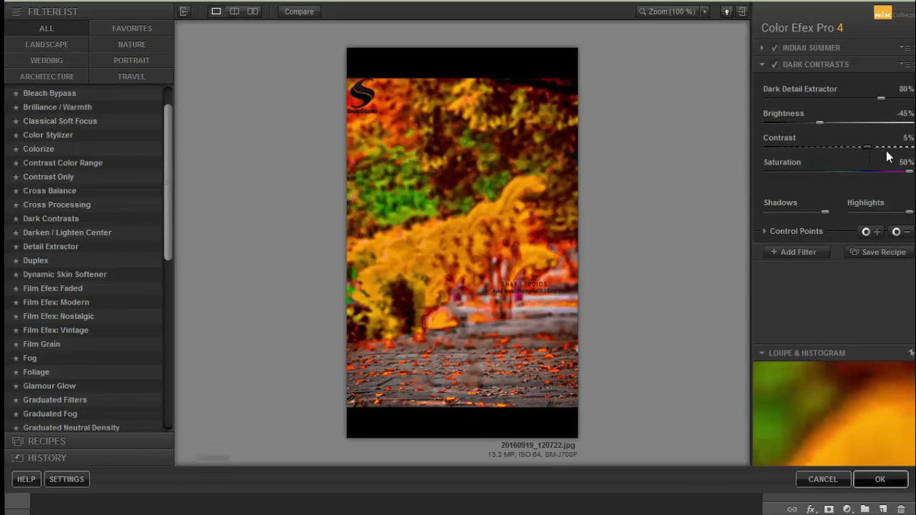
Add Darken / Lighten Center, shrinking Center Size and setting Border Luminosity to -10%.
click(794, 252)
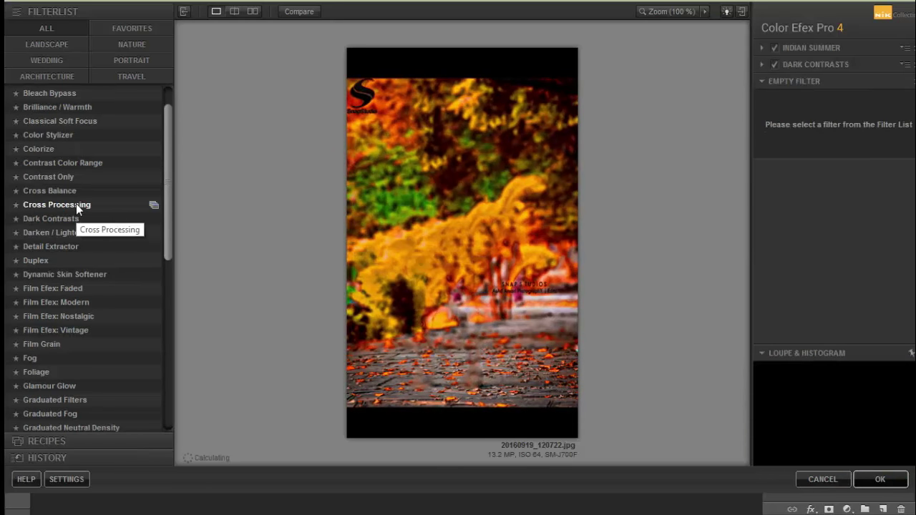
click(52, 232)
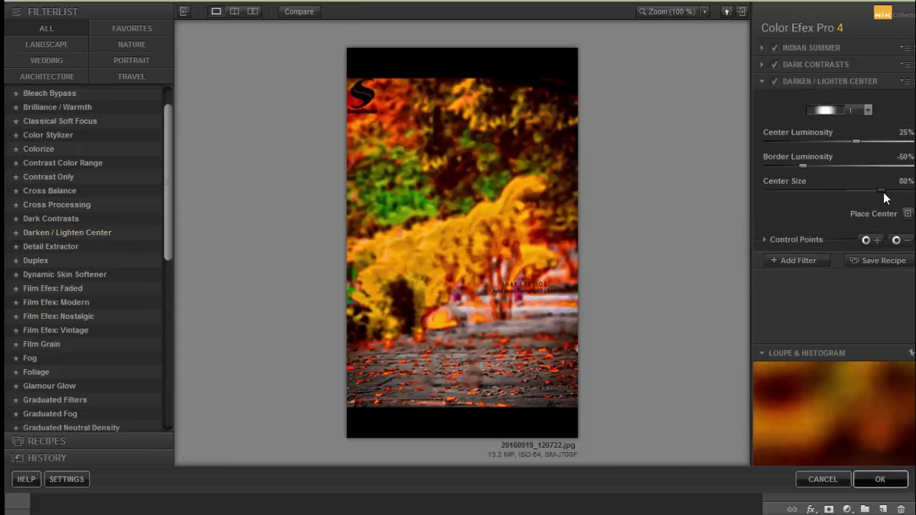
drag(883, 192, 835, 192)
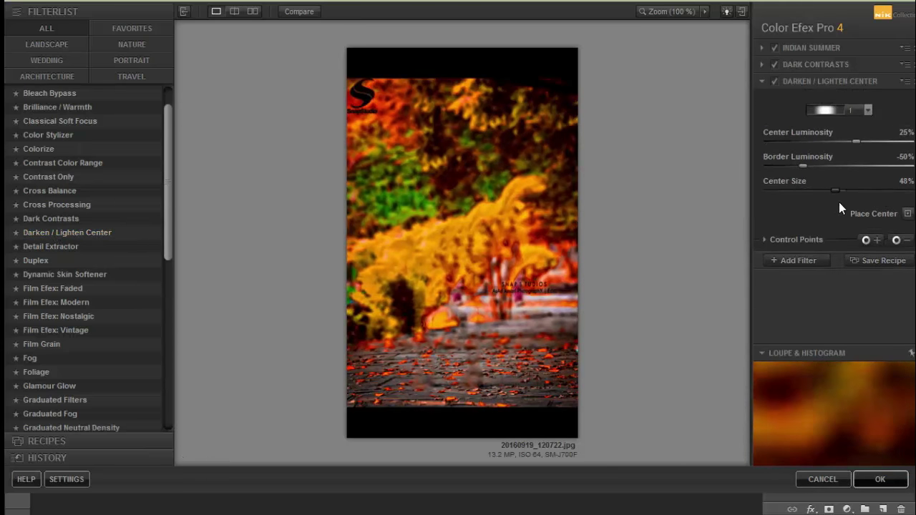
drag(802, 166, 830, 166)
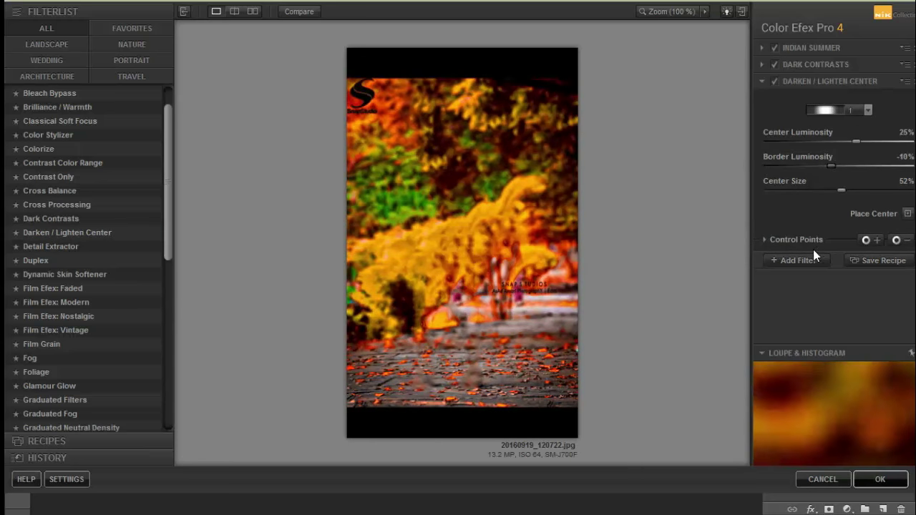
Apply the Color Efex filter stack to the background.
click(807, 263)
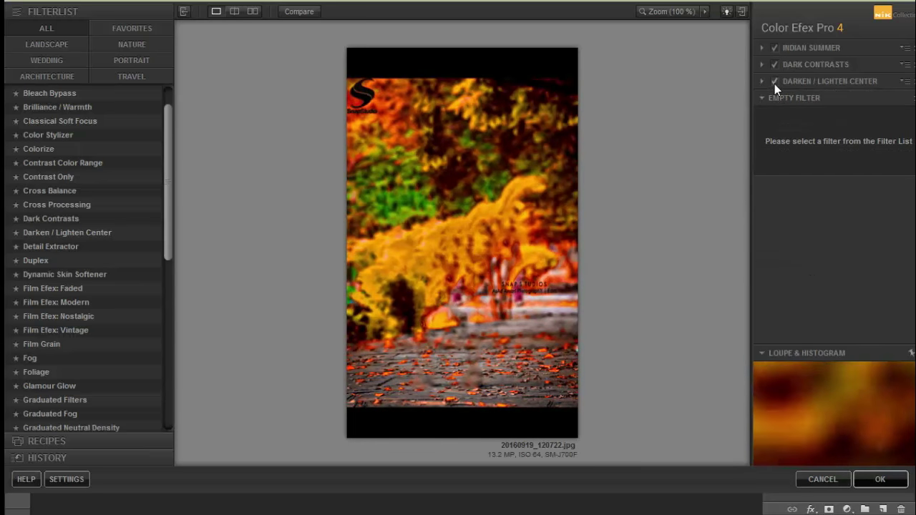
click(774, 84)
scroll(164, 340, down, 5)
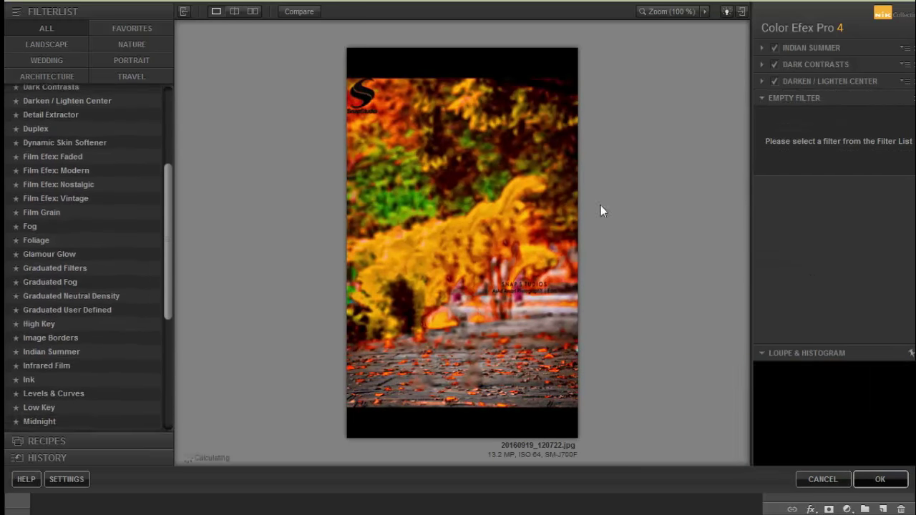
click(877, 478)
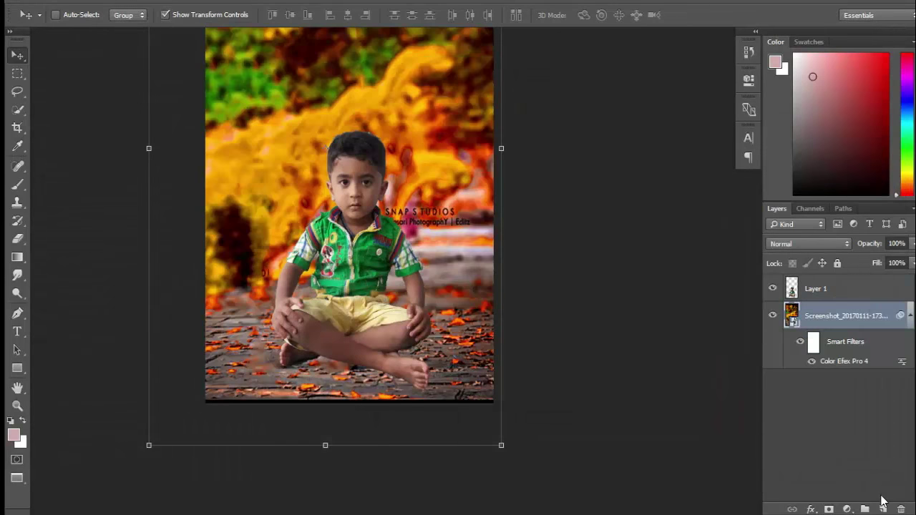
Apply a 29 px Tilt-Shift blur with the focus band moved lower on the background.
click(222, 1)
click(422, 187)
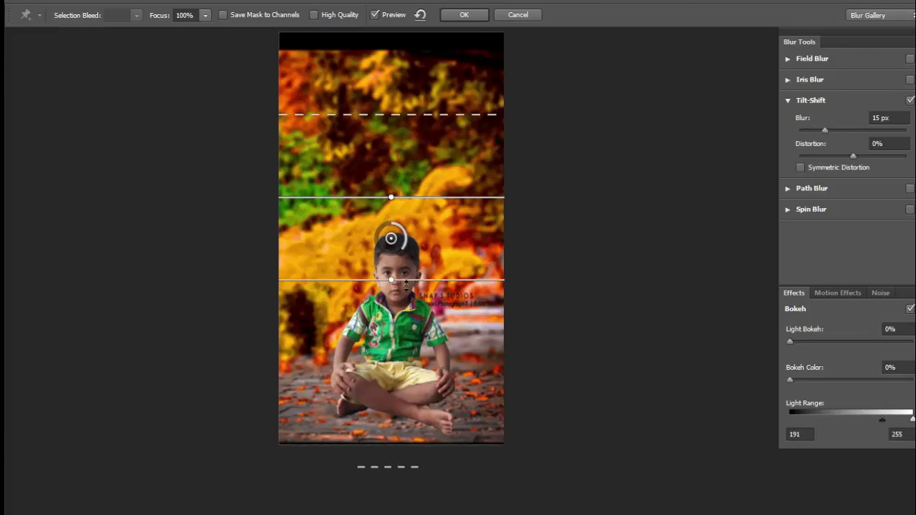
mouse_move(391, 238)
mouse_down()
mouse_move(400, 463)
mouse_move(399, 444)
mouse_up()
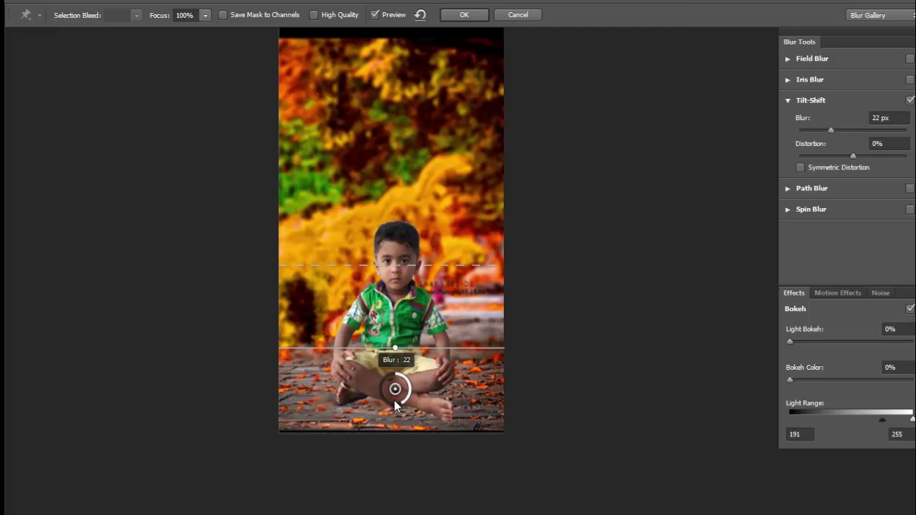
drag(394, 405, 381, 406)
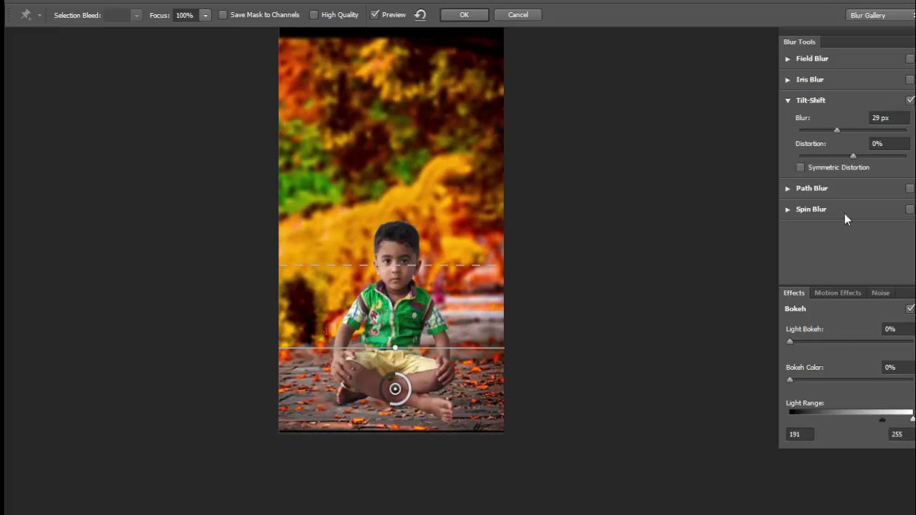
drag(791, 340, 867, 345)
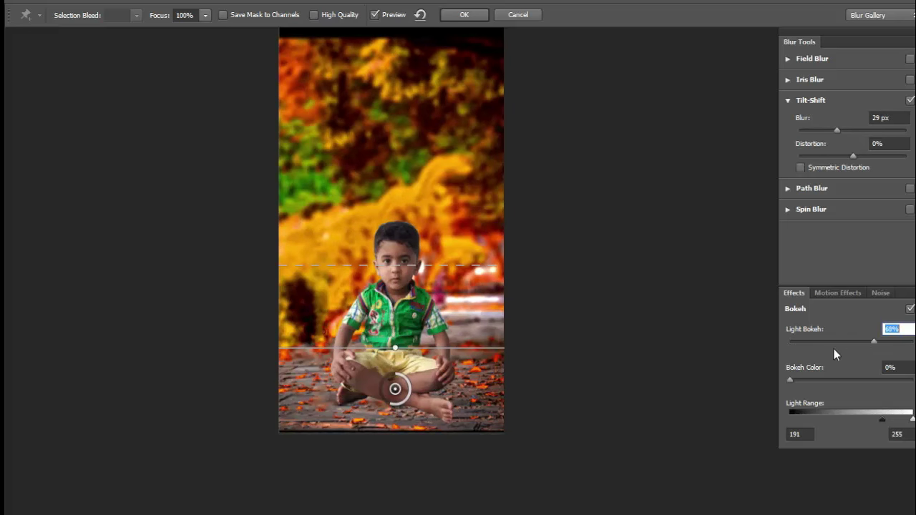
click(464, 15)
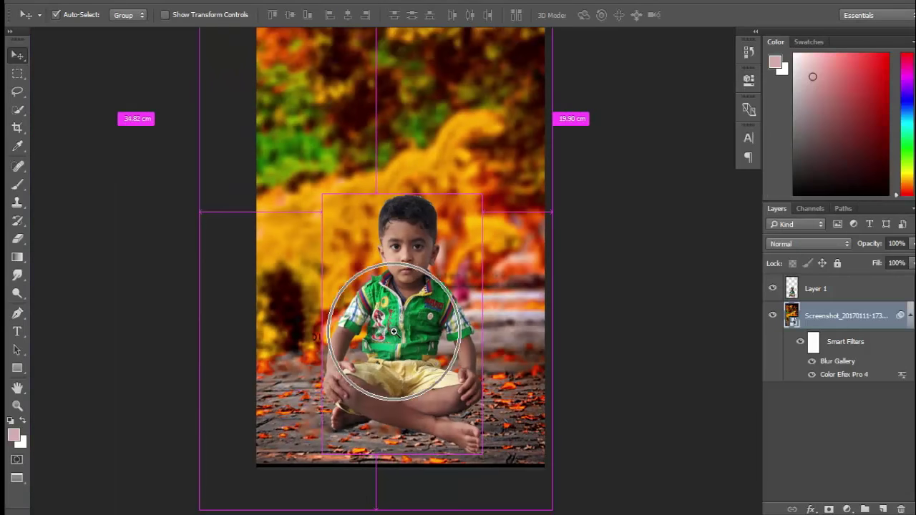
Rasterize the background and patch its black top strip with foliage from below.
drag(375, 272, 403, 444)
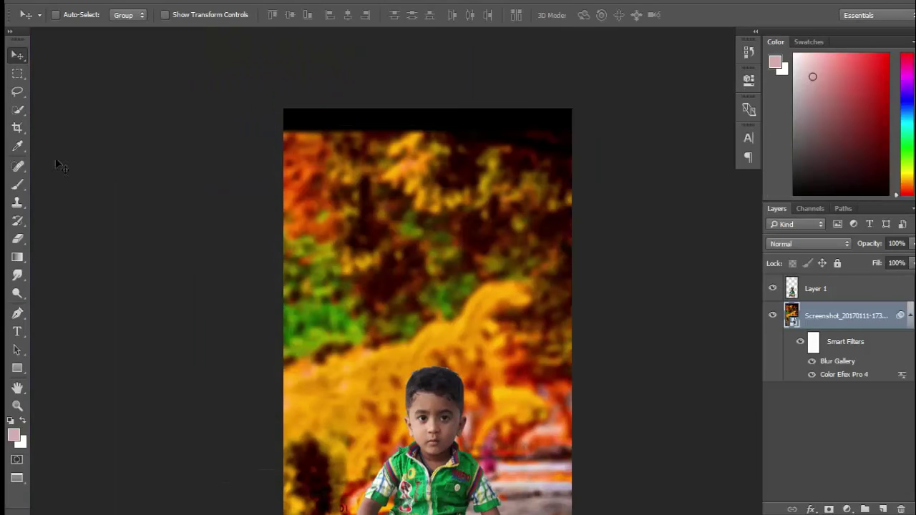
click(18, 166)
click(80, 189)
scroll(294, 143, up, 2)
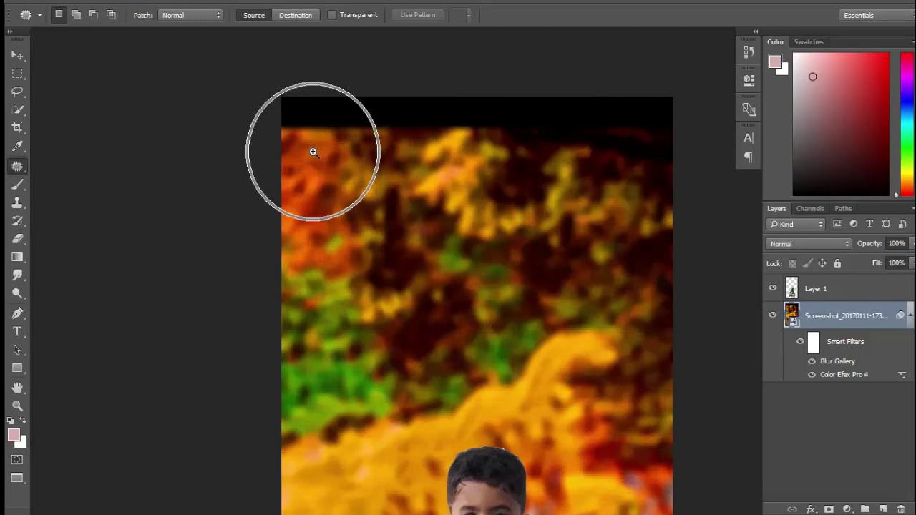
drag(310, 149, 259, 167)
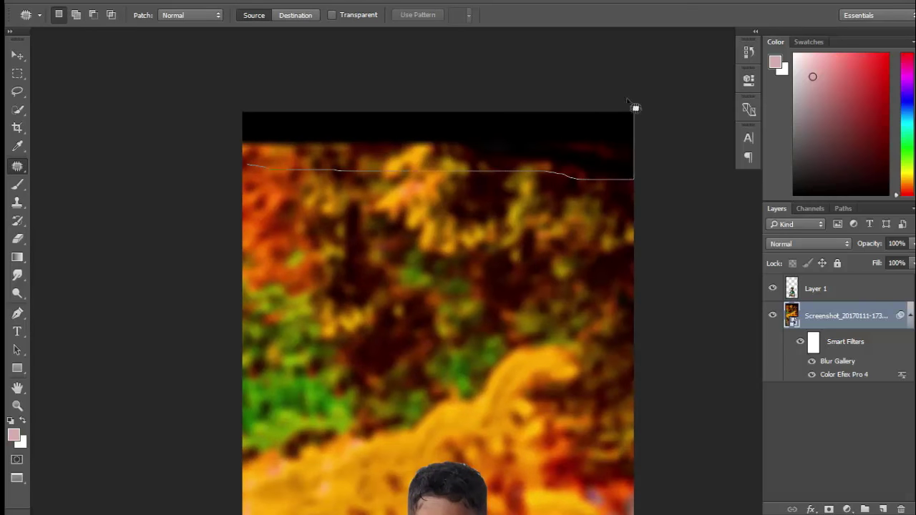
drag(245, 177, 243, 118)
click(317, 149)
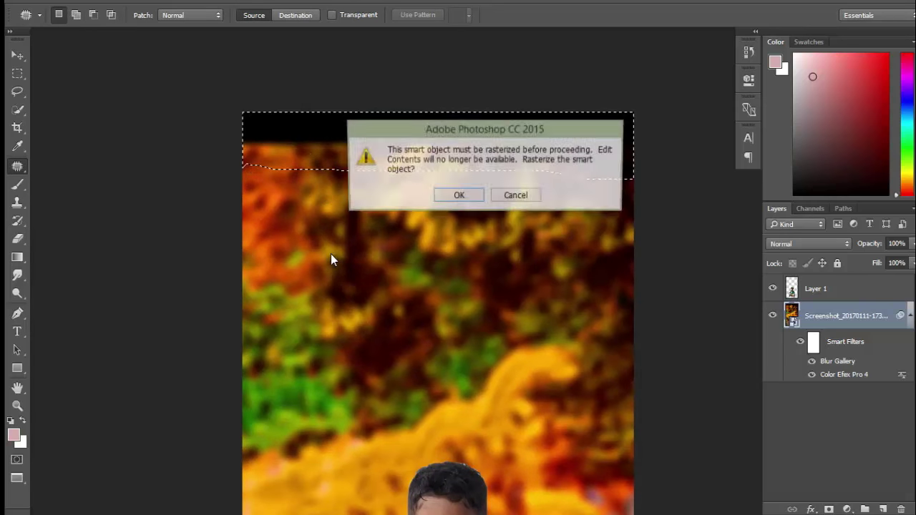
click(458, 197)
drag(376, 166, 376, 254)
key(ctrl+d)
key(ctrl+0)
key(alt+bracketright)
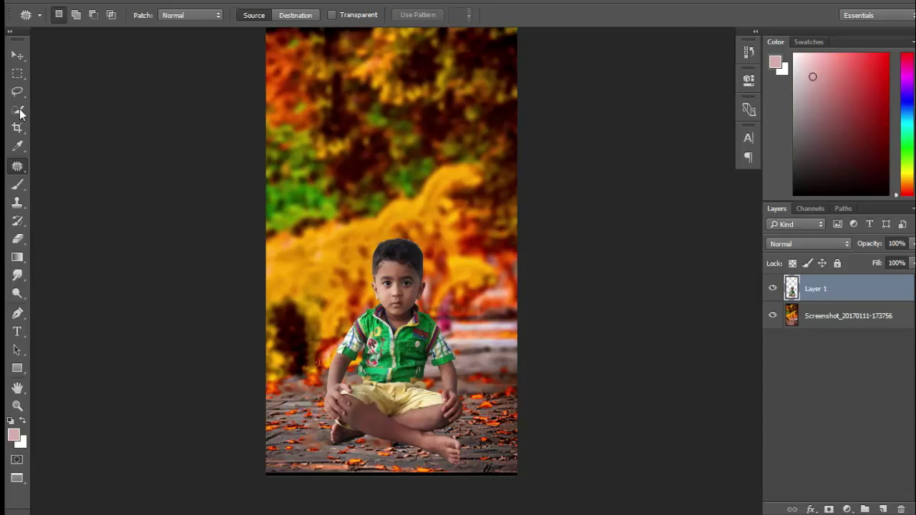
Quick-select the boy's shirt, undoing the spill into the background.
click(18, 109)
scroll(407, 347, up, 4)
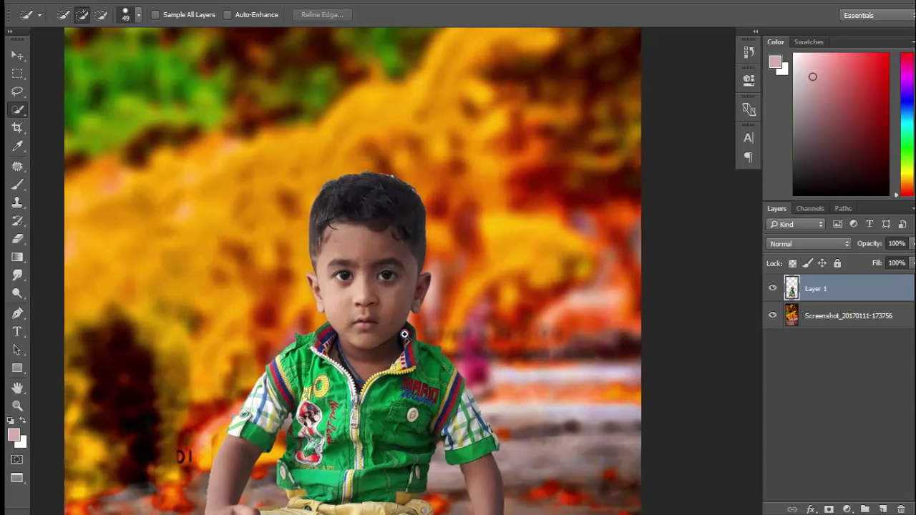
scroll(435, 359, down, 3)
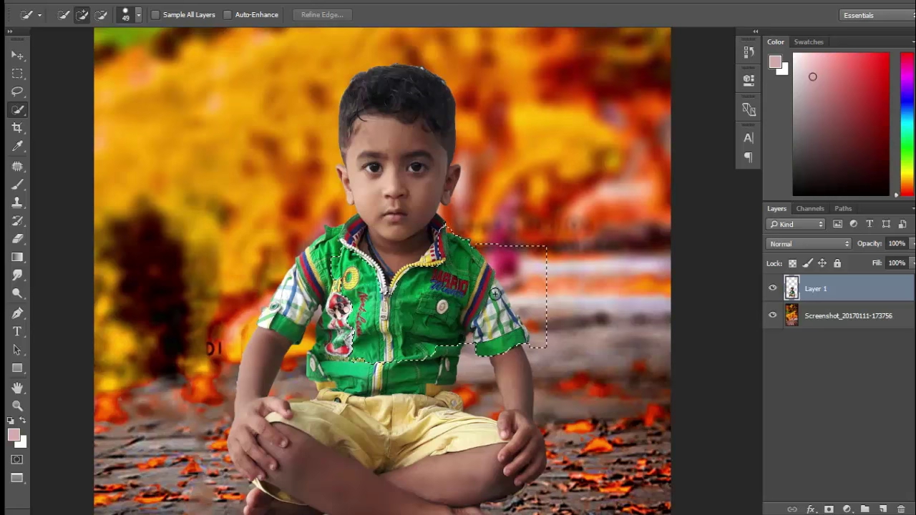
mouse_move(347, 336)
mouse_down()
mouse_move(350, 255)
mouse_move(333, 323)
mouse_up()
drag(357, 362, 320, 312)
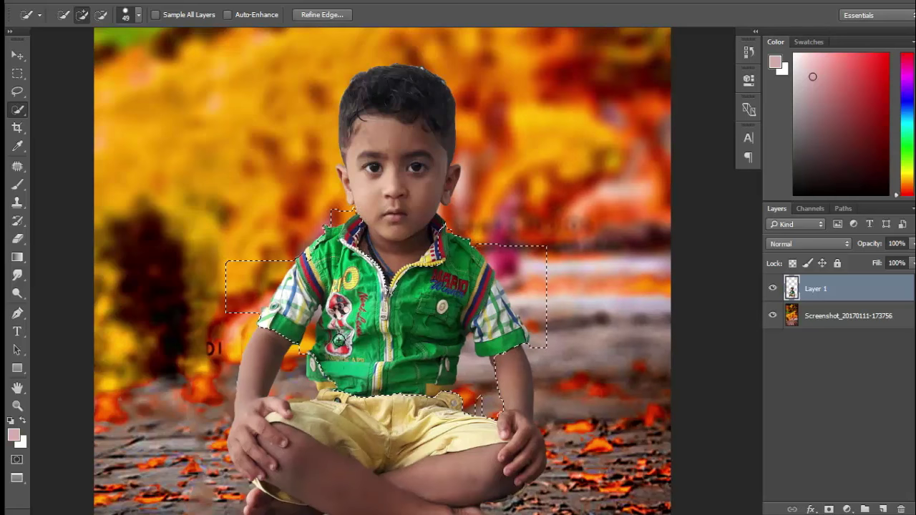
drag(318, 372, 316, 385)
key(ctrl+z)
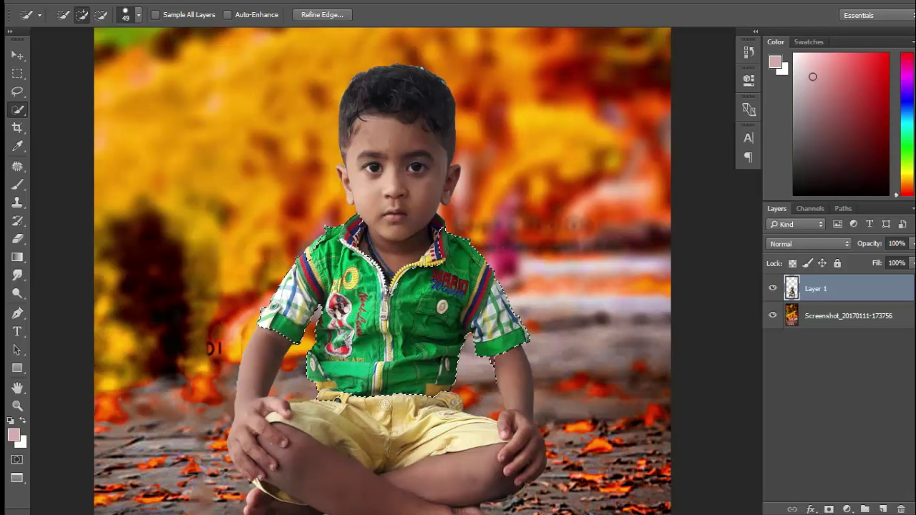
Trim background beside the sleeves and refine the shirt selection at the waistband.
scroll(368, 409, up, 2)
alt+click(331, 396)
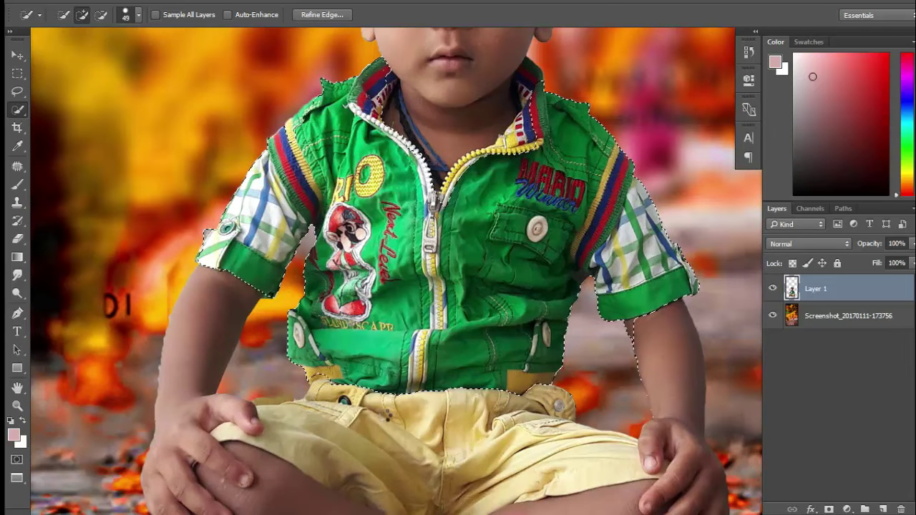
scroll(334, 380, up, 2)
mouse_move(365, 355)
mouse_down()
mouse_move(308, 369)
mouse_move(101, 379)
mouse_up()
drag(536, 409, 534, 443)
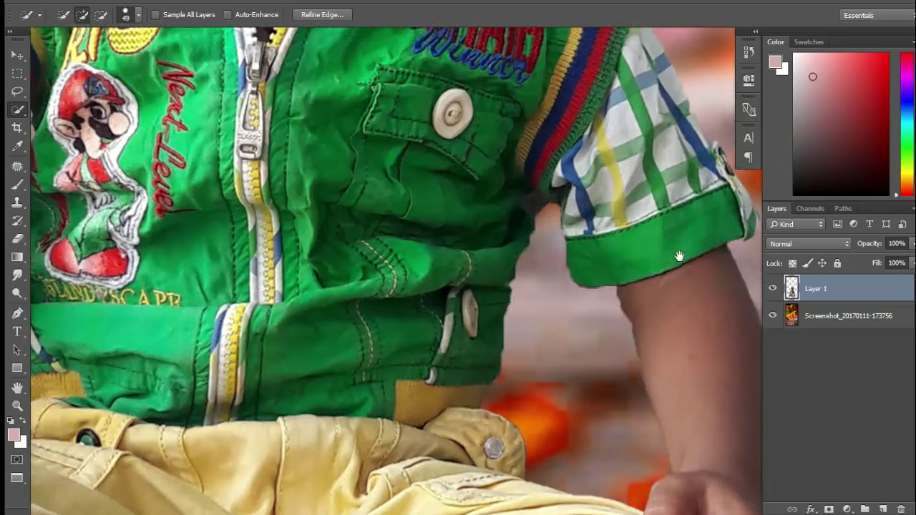
mouse_move(594, 154)
mouse_down()
mouse_move(592, 277)
mouse_move(678, 420)
mouse_up()
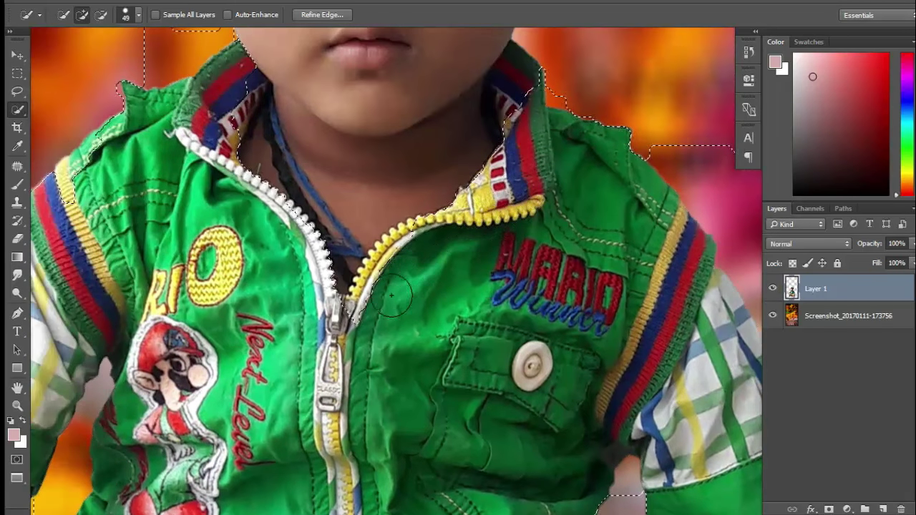
Refine the collar and left-arm edges, then add a Color Balance adjustment layer for the shirt.
drag(548, 150, 531, 92)
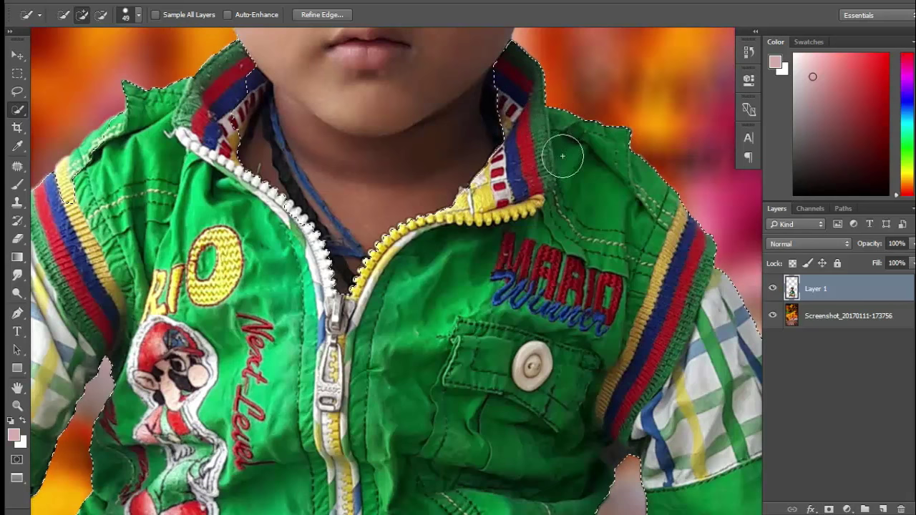
drag(546, 140, 609, 166)
drag(261, 114, 294, 126)
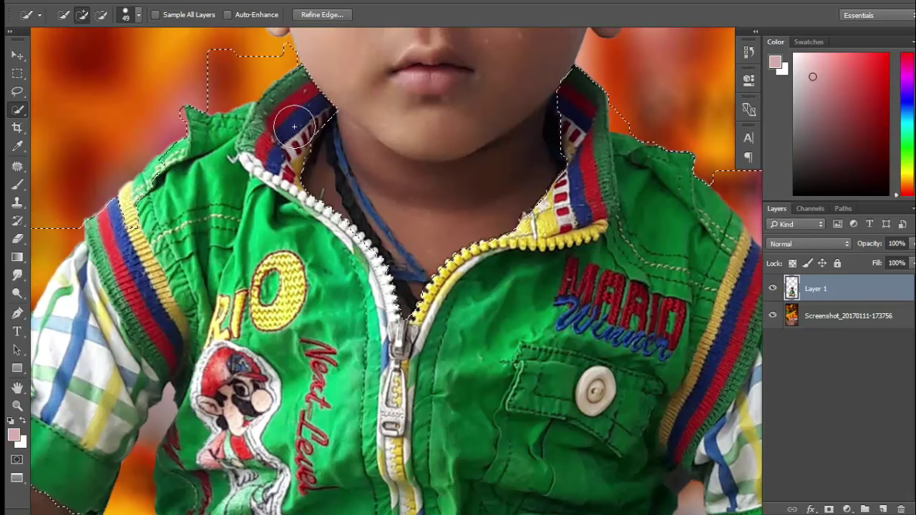
mouse_move(255, 195)
mouse_down()
mouse_move(277, 268)
mouse_move(292, 244)
mouse_up()
drag(118, 234, 143, 300)
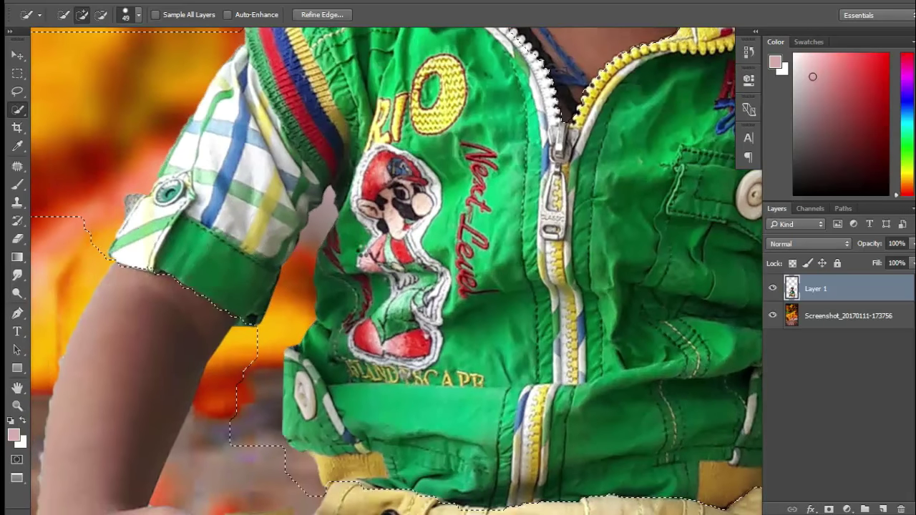
mouse_move(56, 305)
mouse_down()
mouse_move(98, 270)
mouse_move(80, 345)
mouse_up()
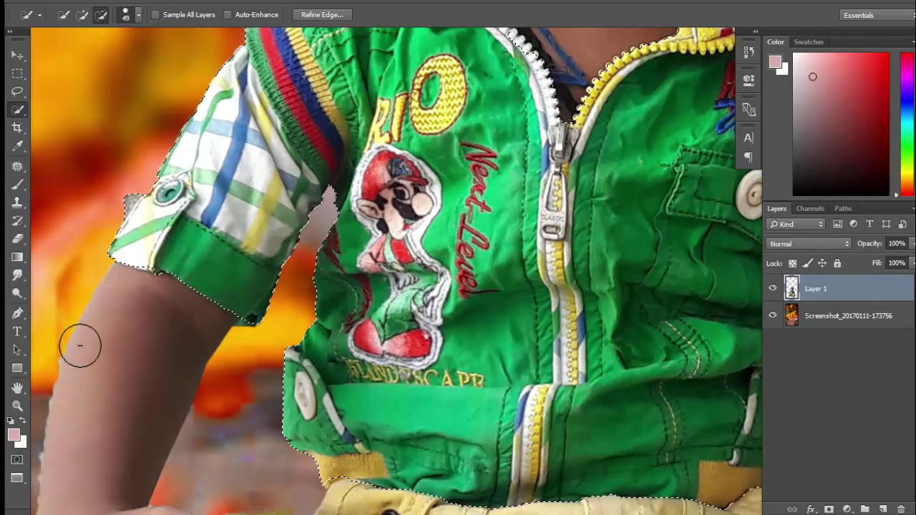
scroll(423, 298, down, 5)
drag(523, 366, 463, 366)
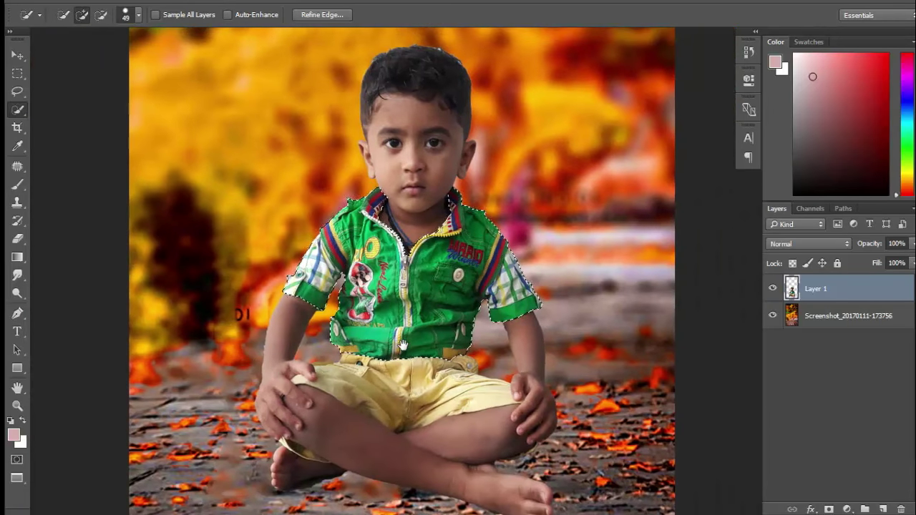
click(846, 505)
click(838, 351)
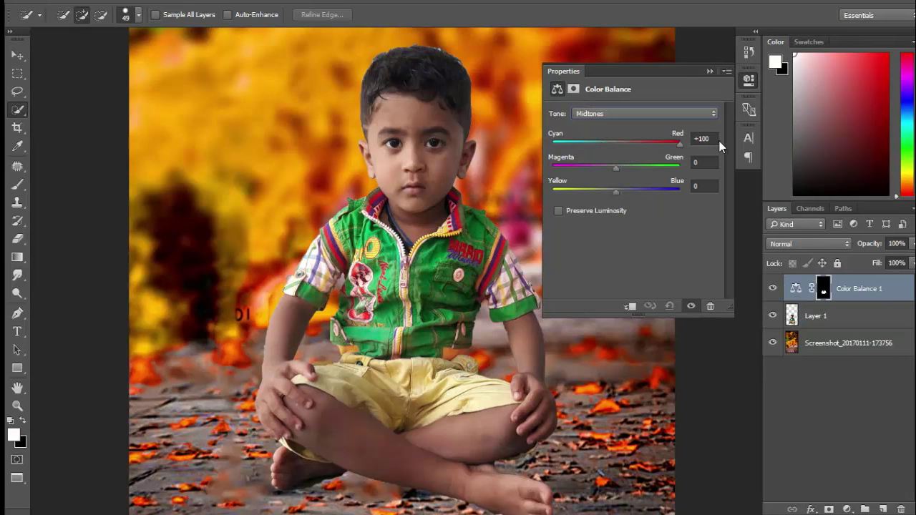
Shift the shirt's Color Balance toward red and set Hue/Saturation Hue -123, Lightness -4.
drag(673, 143, 552, 143)
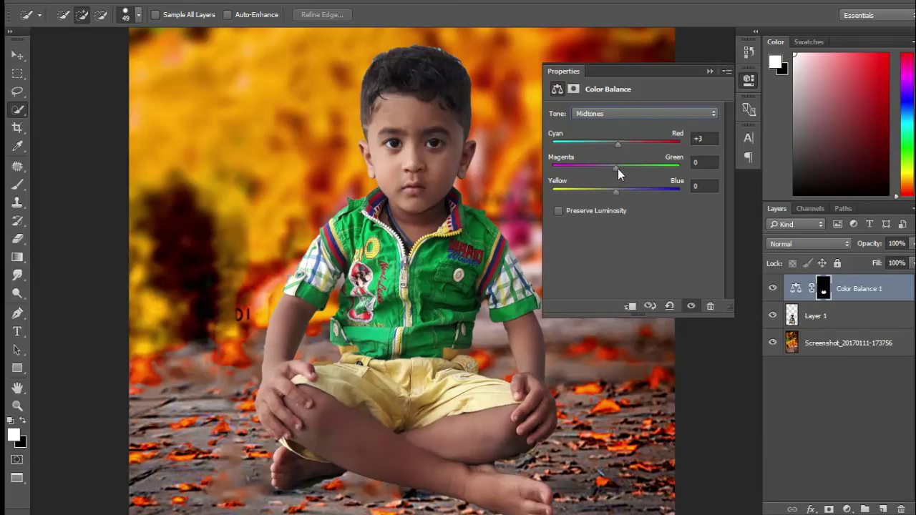
drag(620, 167, 552, 166)
drag(673, 179, 572, 178)
scroll(357, 327, down, 2)
scroll(357, 327, down, 1)
scroll(357, 327, down, 1)
scroll(357, 327, down, 1)
scroll(357, 327, up, 2)
scroll(357, 327, up, 1)
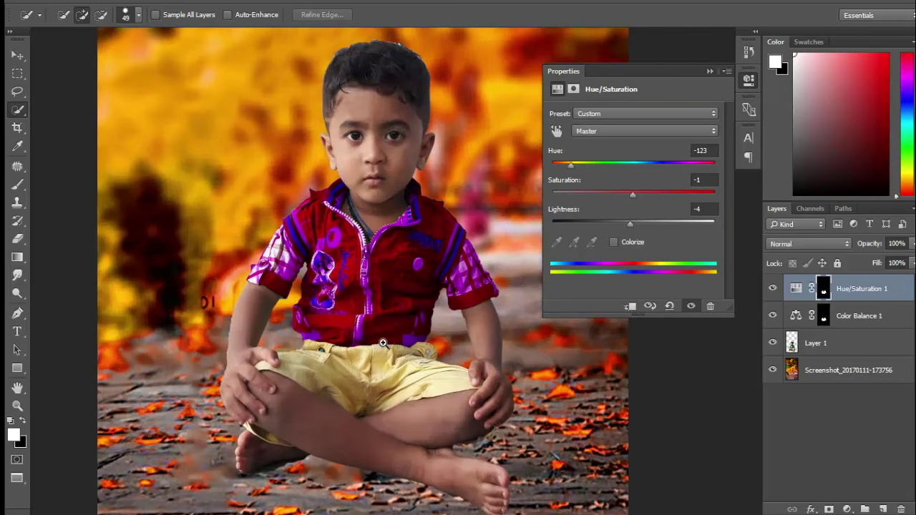
scroll(386, 336, up, 2)
scroll(419, 344, up, 1)
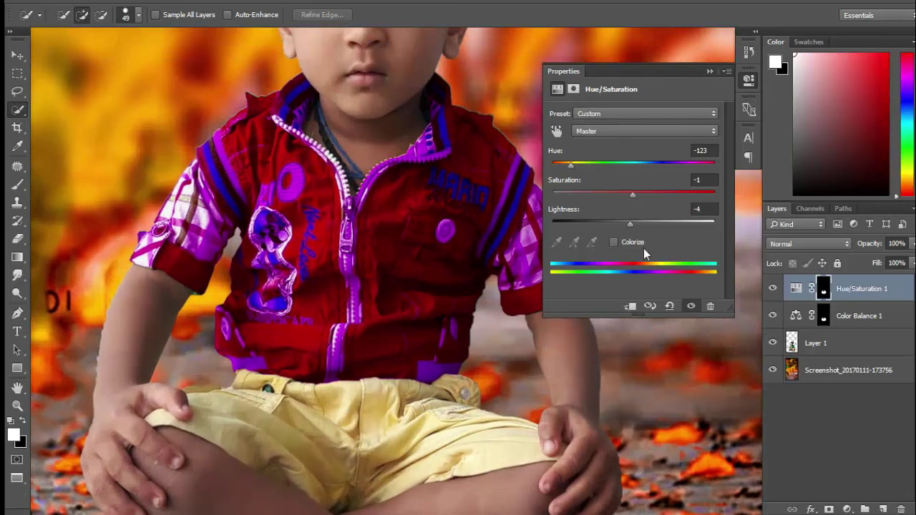
click(709, 71)
scroll(341, 266, down, 3)
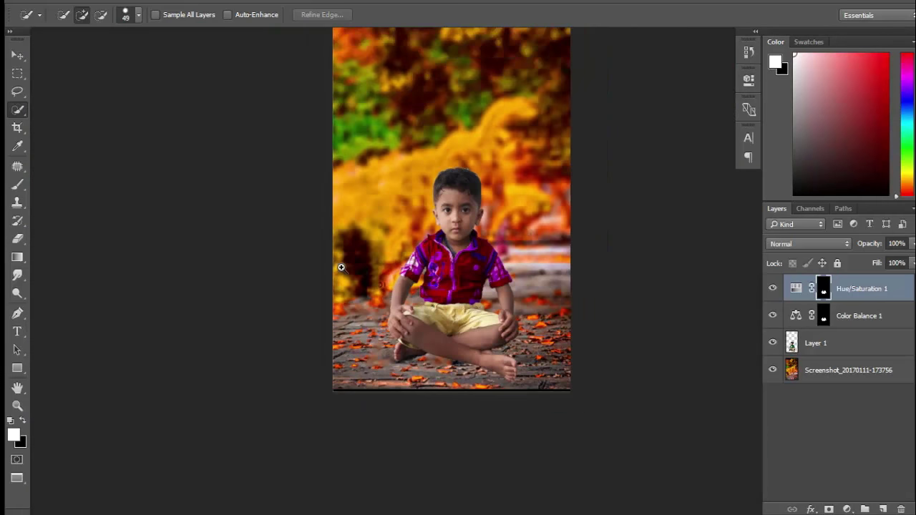
Return to Layer 1 and begin selecting the shorts, trimming background above them.
scroll(398, 269, up, 2)
scroll(473, 245, up, 1)
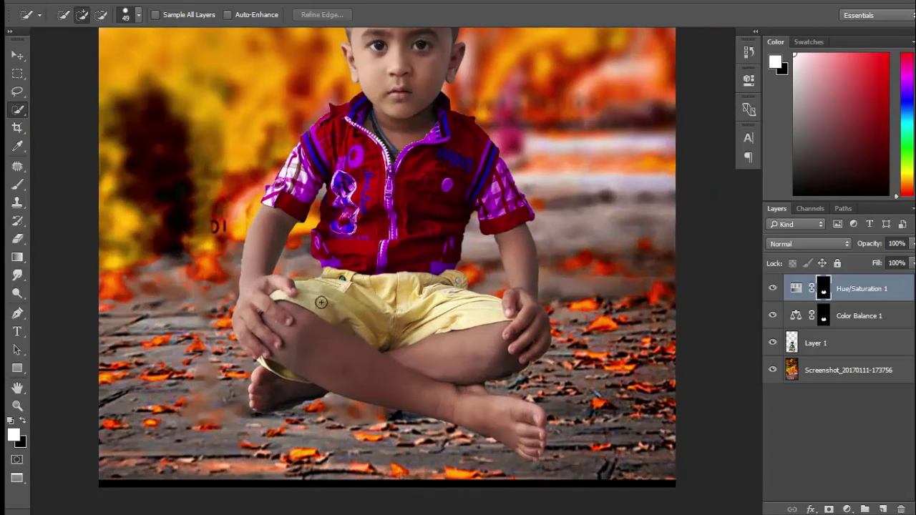
click(797, 343)
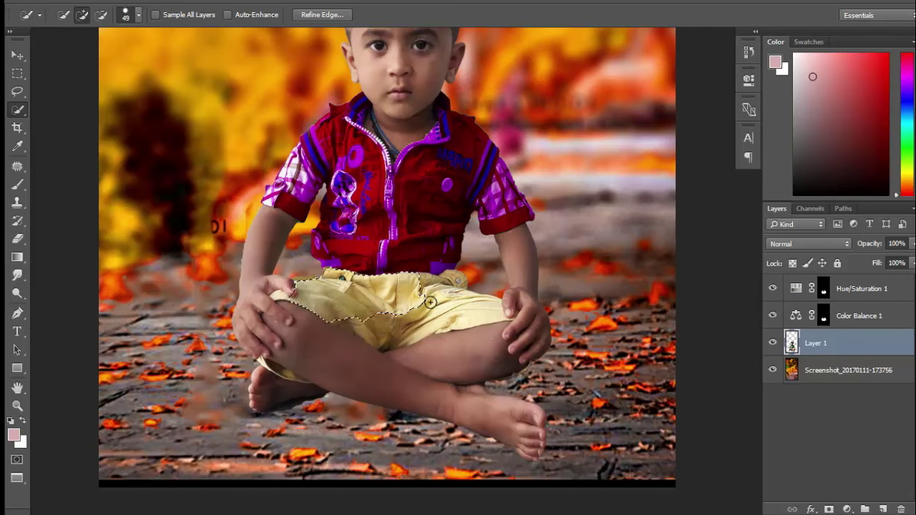
scroll(362, 301, up, 1)
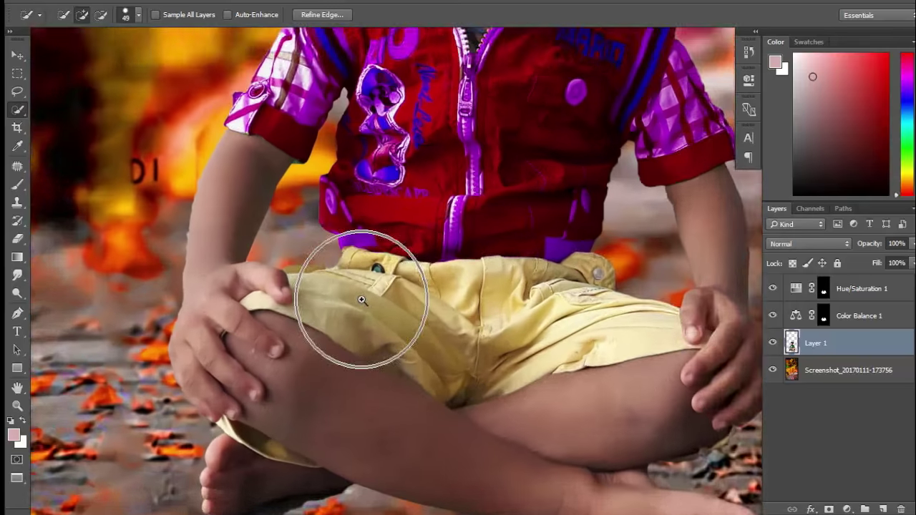
scroll(347, 282, up, 1)
scroll(337, 260, up, 1)
drag(322, 271, 322, 214)
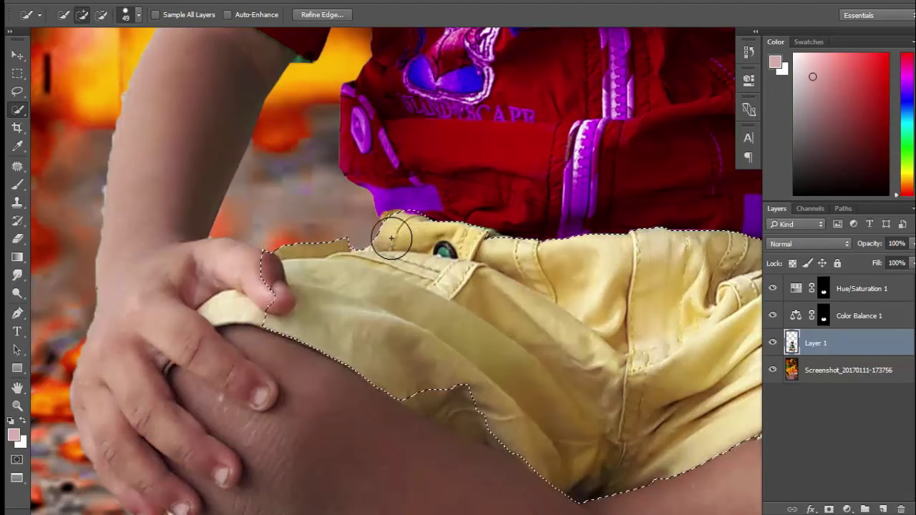
Set the Quick Selection brush to 16 px and subtract the fingertip from the shorts.
key(bracketright)
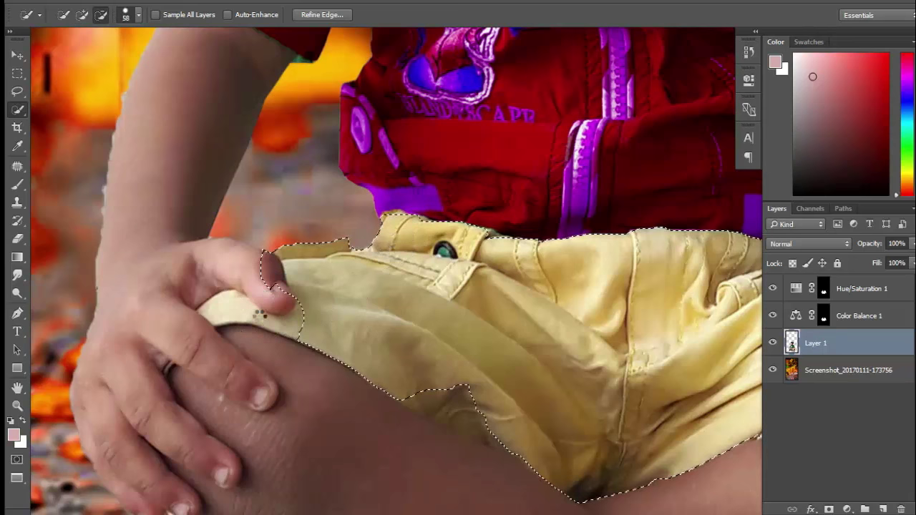
alt+right_click(283, 290)
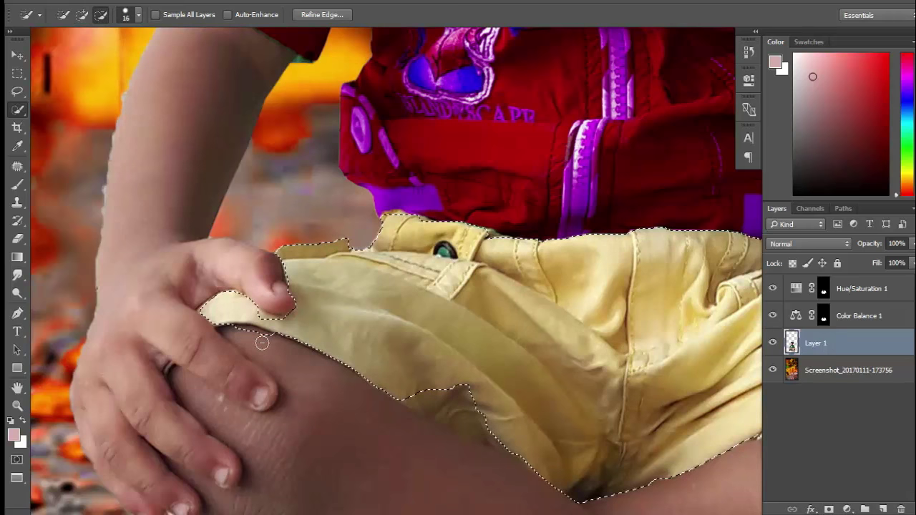
key(alt)
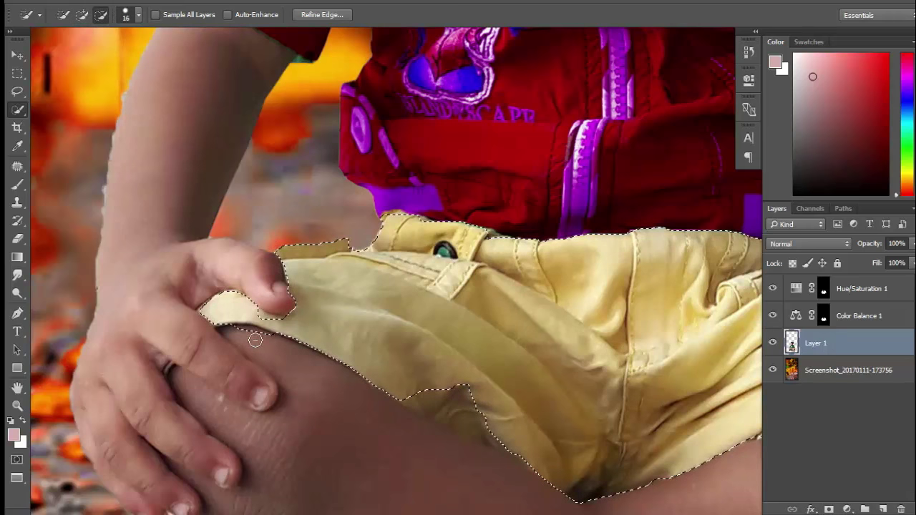
mouse_move(484, 407)
mouse_down()
mouse_move(394, 369)
mouse_move(394, 382)
mouse_up()
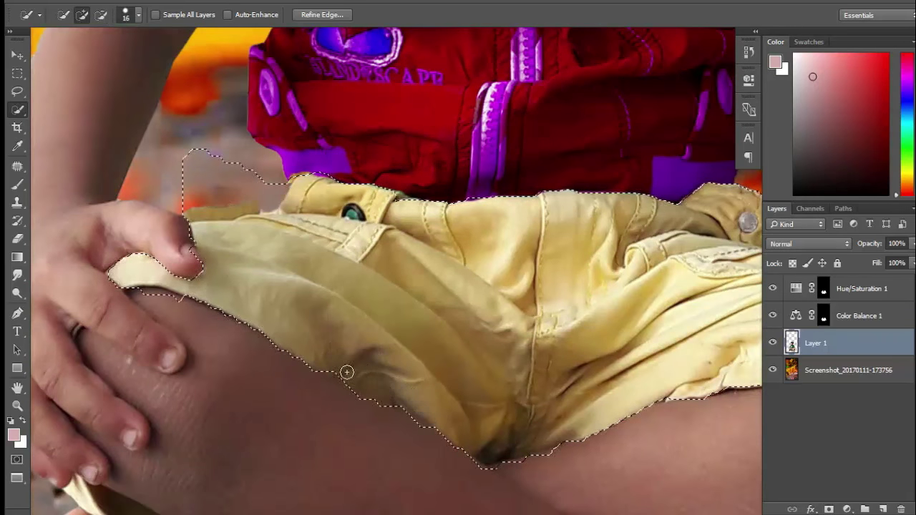
scroll(395, 370, down, 2)
scroll(388, 372, up, 1)
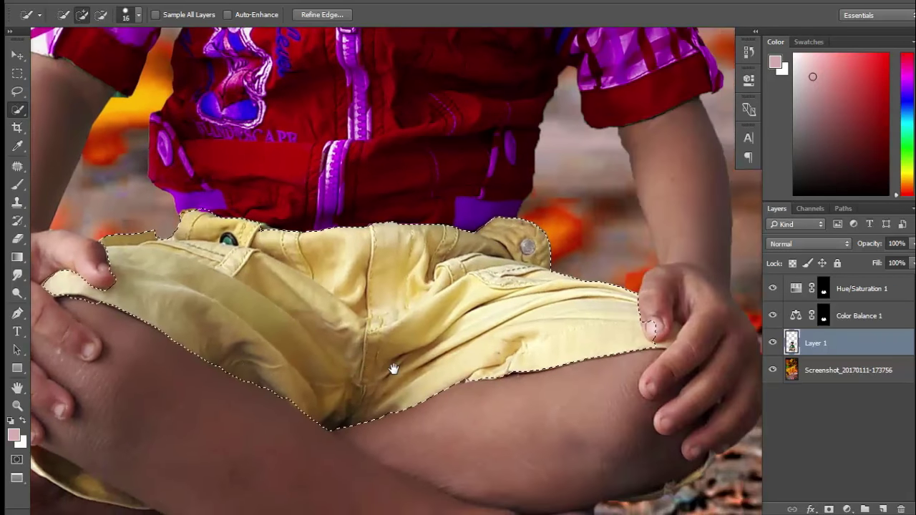
scroll(672, 341, up, 2)
drag(606, 303, 622, 339)
Add back the shorts edge under the finger, the lower yellow cloth strip and its tip.
key(bracketright)
key(bracketleft)
key(bracketleft)
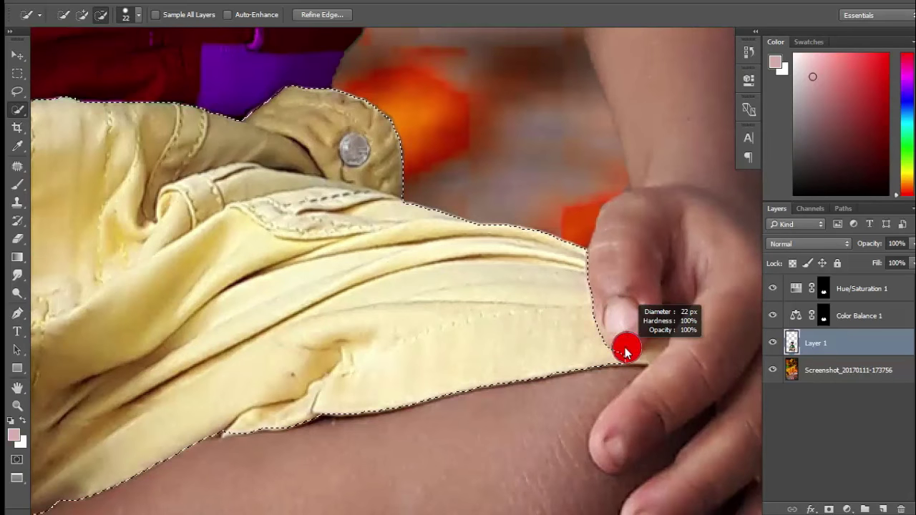
drag(608, 359, 647, 353)
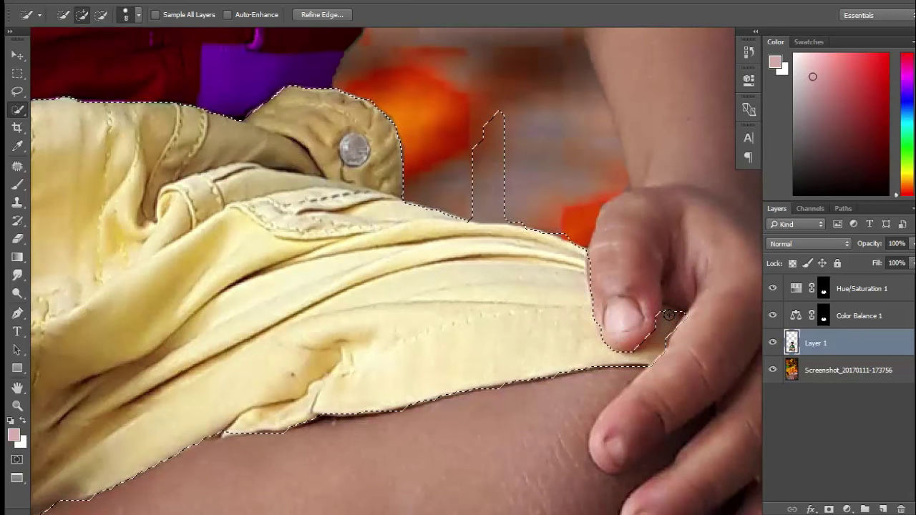
mouse_move(651, 367)
mouse_down()
mouse_move(429, 362)
mouse_move(271, 418)
mouse_up()
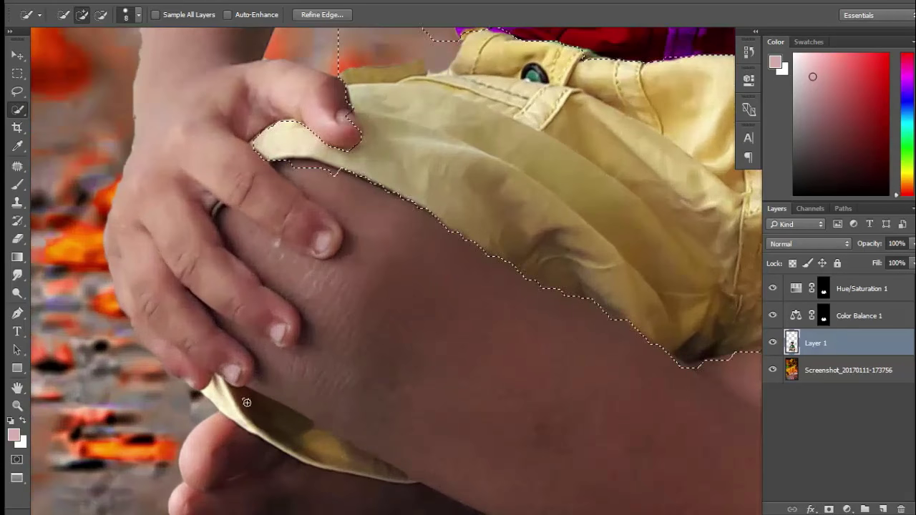
mouse_move(246, 398)
mouse_down()
mouse_move(272, 423)
mouse_move(380, 466)
mouse_up()
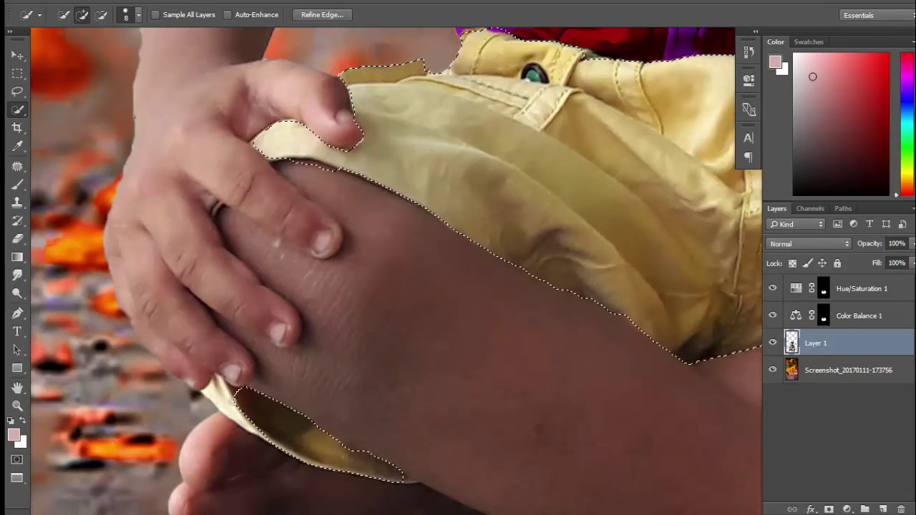
click(222, 386)
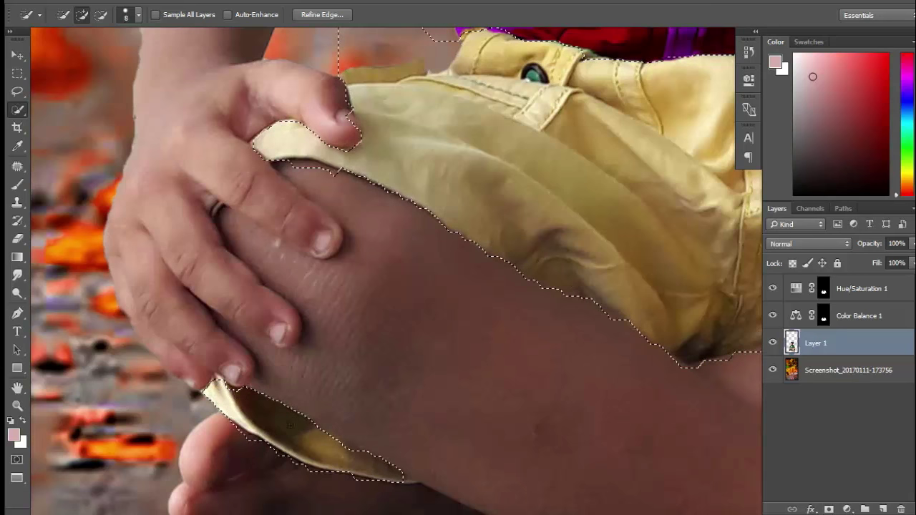
scroll(396, 442, down, 3)
scroll(249, 431, down, 2)
scroll(388, 419, down, 2)
scroll(329, 401, down, 1)
Add a Color Balance 2 layer brightening the shorts' highlights to yellow (+24, +26, -7).
click(846, 509)
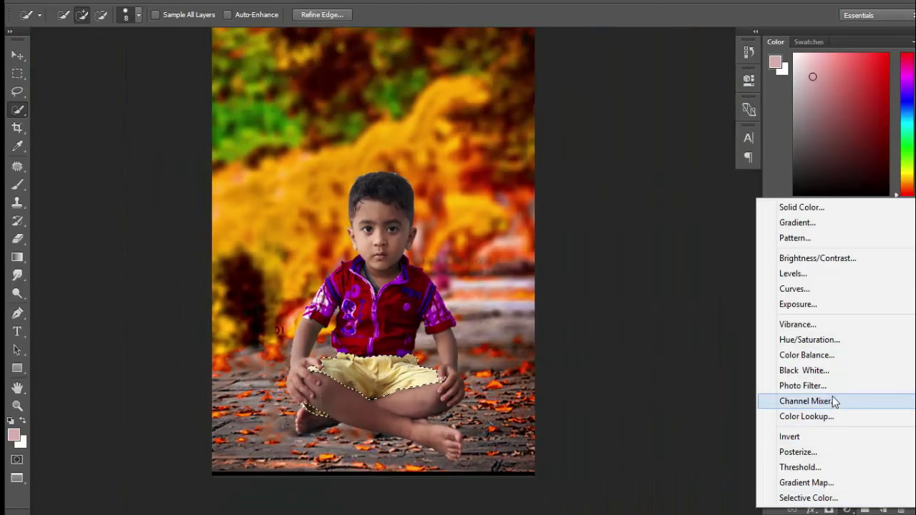
click(808, 355)
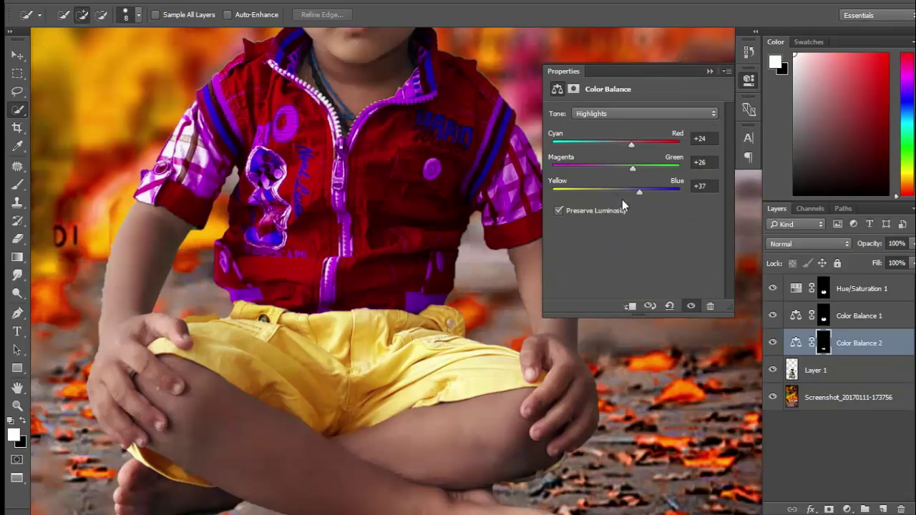
drag(638, 192, 611, 192)
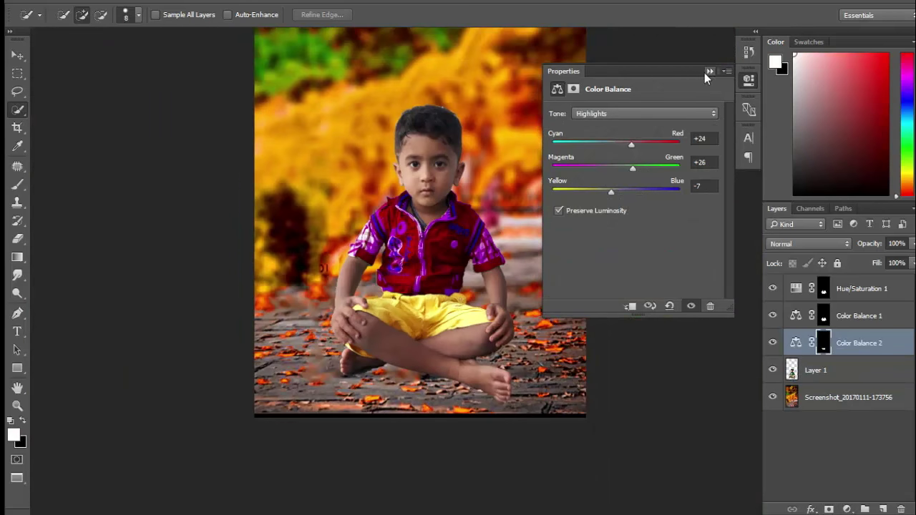
click(708, 72)
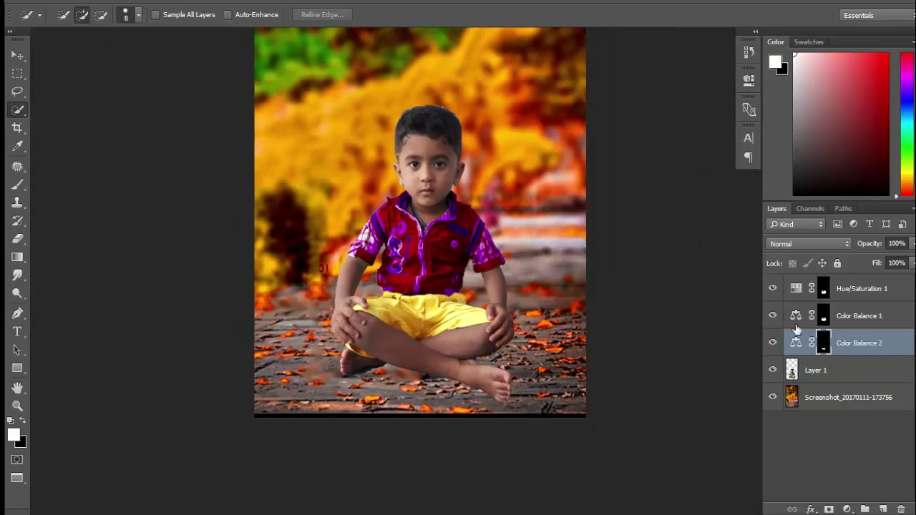
Select the Hue/Saturation 1 and Color Balance 1 layers together.
click(842, 295)
shift+click(831, 320)
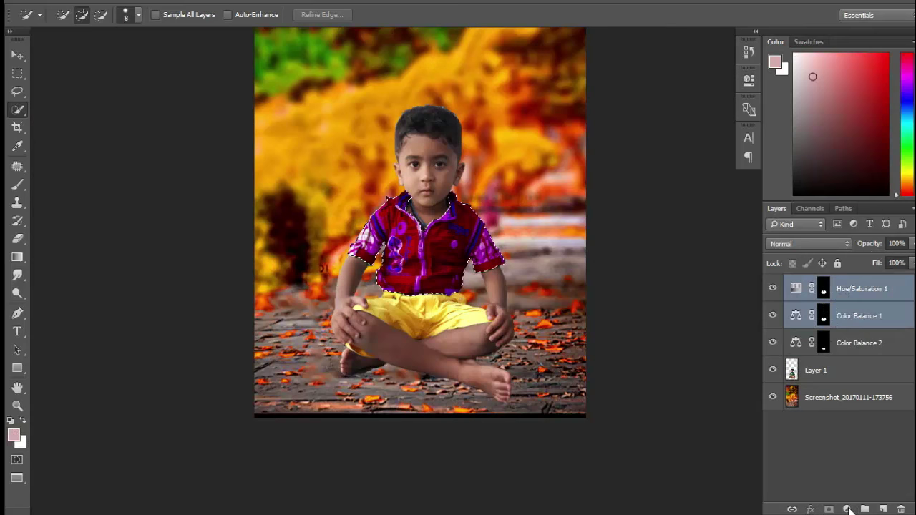
click(847, 509)
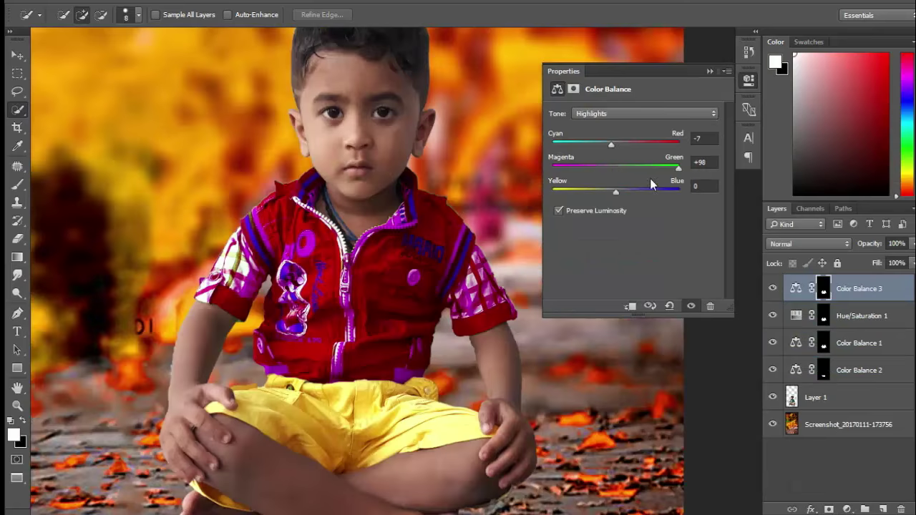
Set the shirt's Color Balance 3 highlights to Magenta/Green +3 and Yellow/Blue +16.
drag(671, 168, 617, 168)
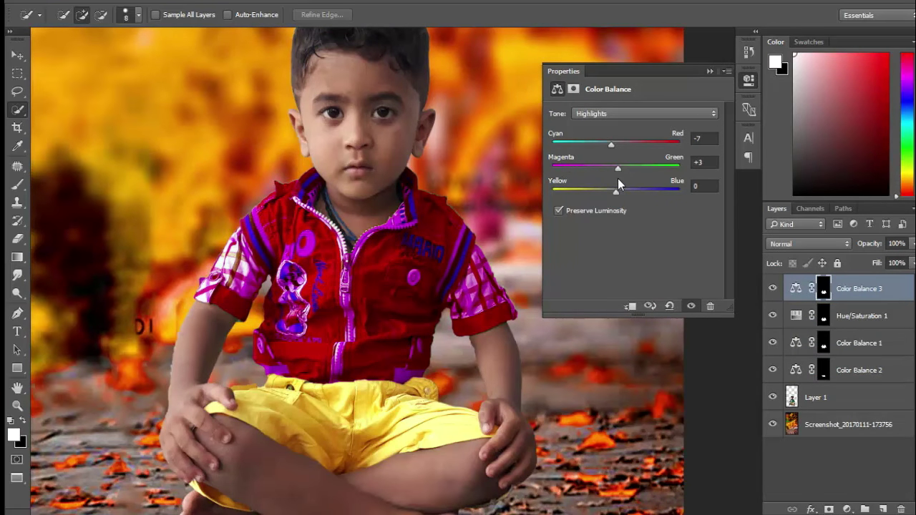
drag(617, 192, 627, 193)
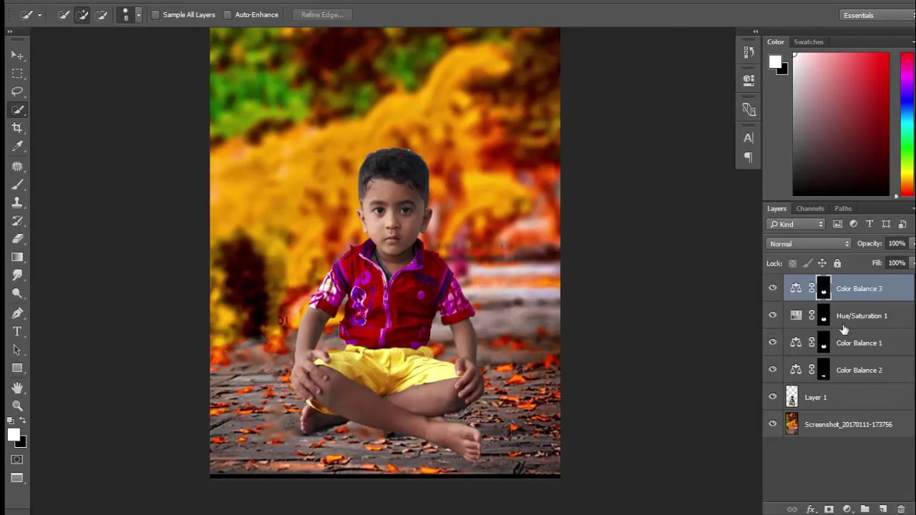
shift+click(847, 344)
Merge the colour adjustments, then merge Layer 1 with them into Color Balance 3.
right_click(847, 354)
click(593, 446)
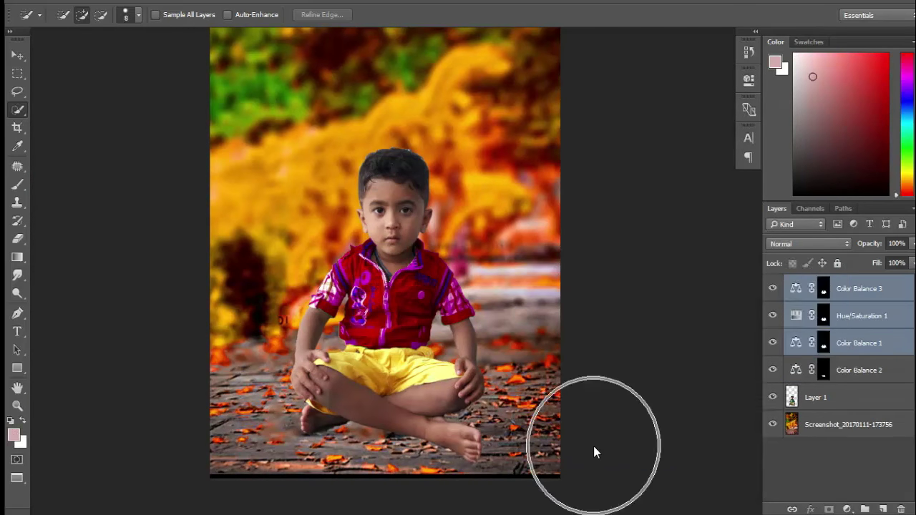
drag(845, 394, 852, 276)
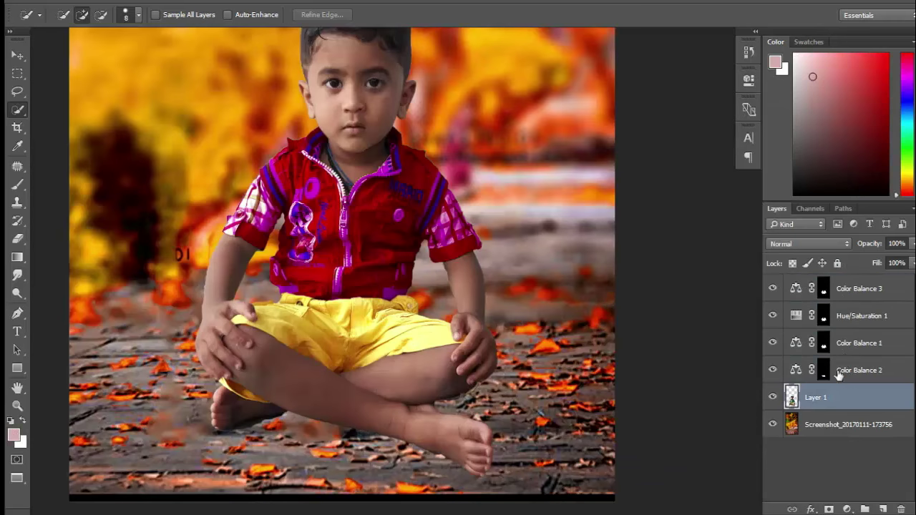
shift+click(853, 279)
right_click(848, 329)
click(605, 456)
Zoom in on the boy's face with the Quick Selection tool (W) active.
scroll(388, 331, up, 1)
scroll(405, 362, down, 3)
scroll(397, 197, up, 1)
scroll(398, 196, up, 1)
scroll(398, 197, up, 3)
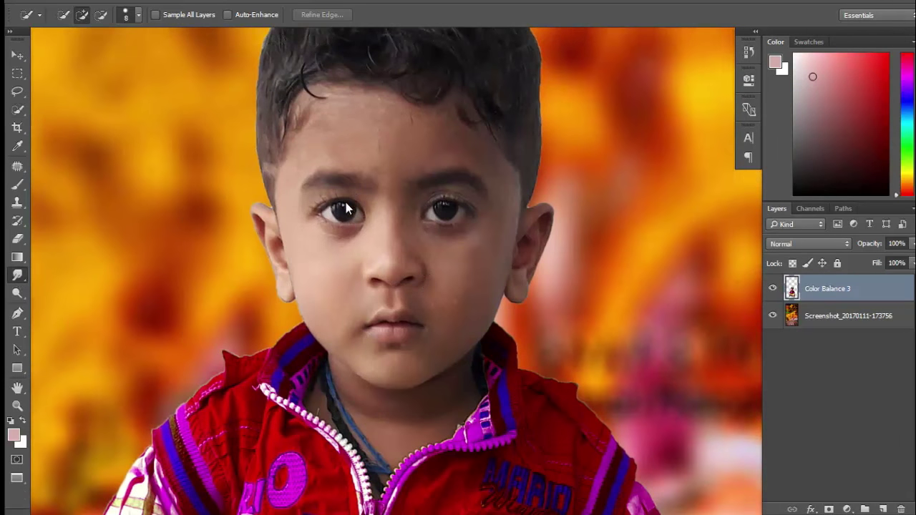
key(w)
drag(366, 186, 321, 202)
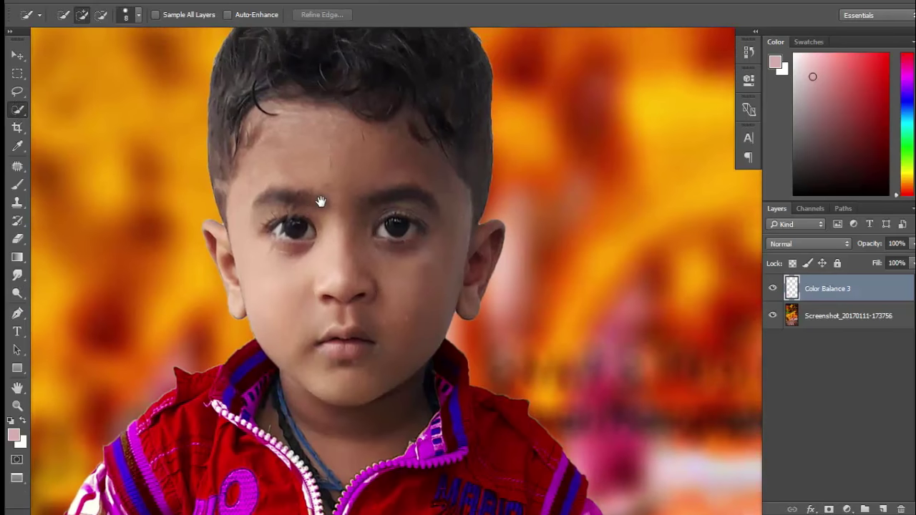
With a 48 px brush, select the boy, then subtract his collar, neck edge and hair.
alt+right_click(308, 156)
drag(359, 163, 383, 243)
mouse_move(466, 388)
mouse_down()
mouse_move(453, 373)
mouse_move(458, 406)
mouse_up()
mouse_move(253, 352)
mouse_down()
mouse_move(265, 387)
mouse_move(312, 444)
mouse_up()
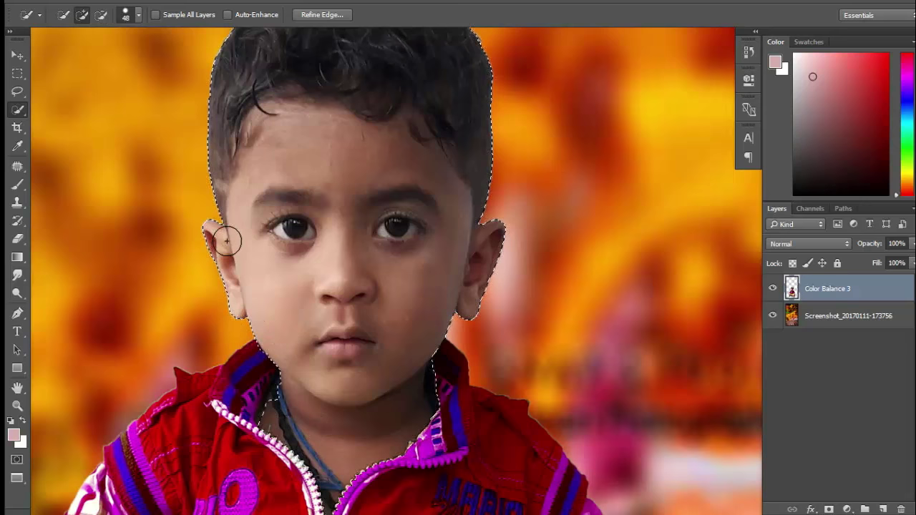
drag(276, 138, 262, 190)
mouse_move(491, 210)
mouse_down()
mouse_move(300, 157)
mouse_move(190, 221)
mouse_move(222, 131)
mouse_up()
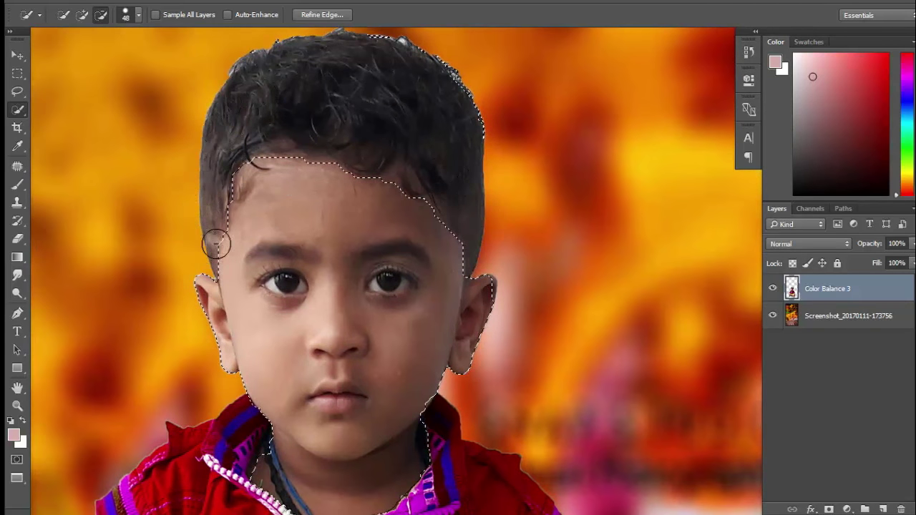
mouse_move(443, 68)
mouse_down()
mouse_move(490, 119)
mouse_move(451, 73)
mouse_up()
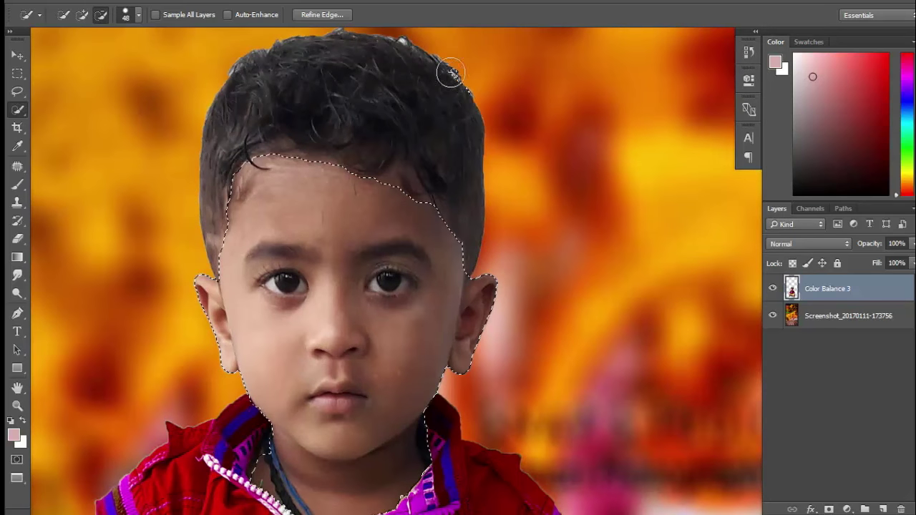
With a 20 px brush, refine the selection along the yellow cloth, foot and toe.
scroll(445, 147, down, 2)
scroll(415, 239, down, 3)
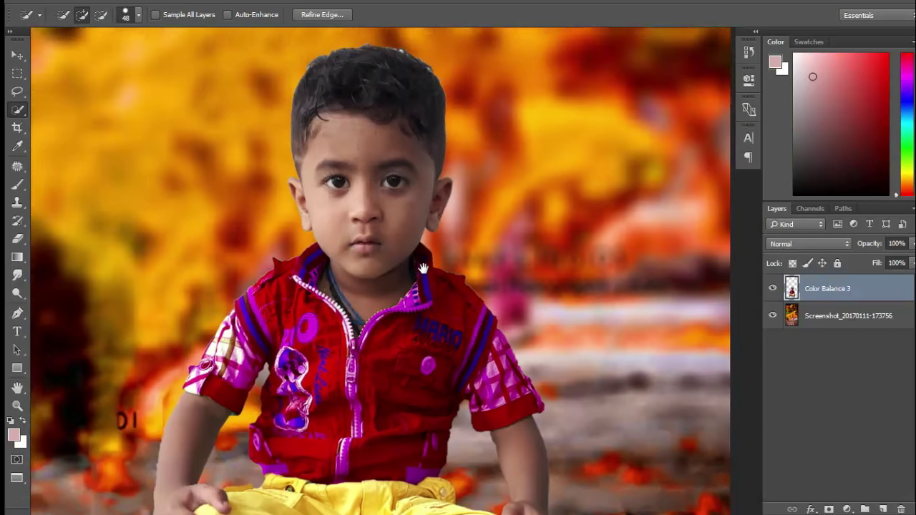
drag(474, 434, 536, 336)
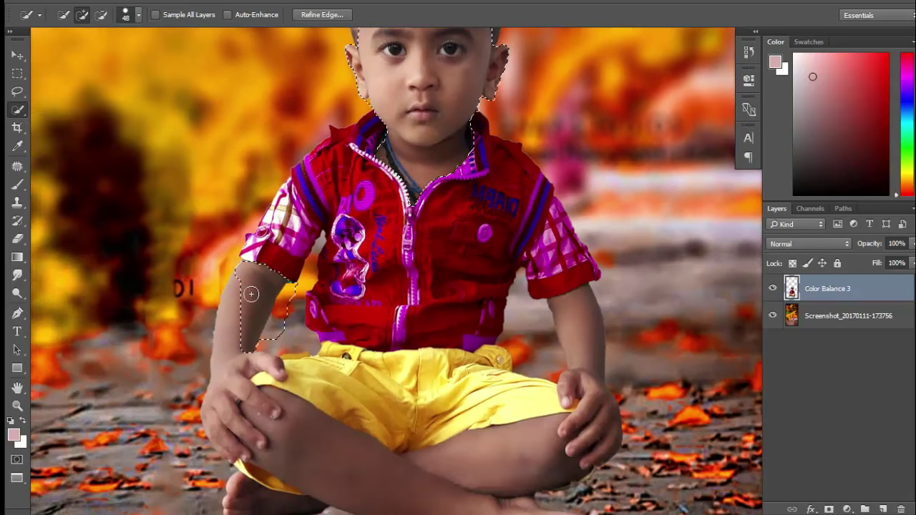
drag(266, 435, 300, 391)
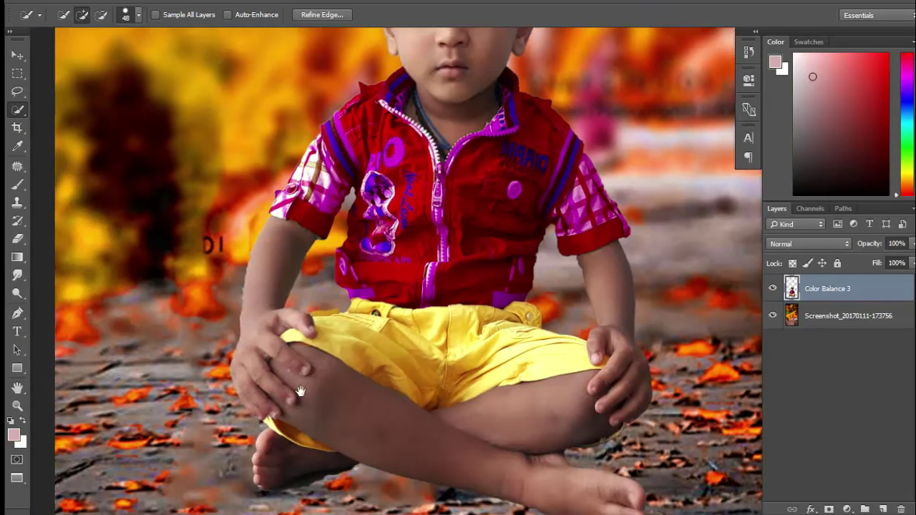
drag(410, 474, 429, 431)
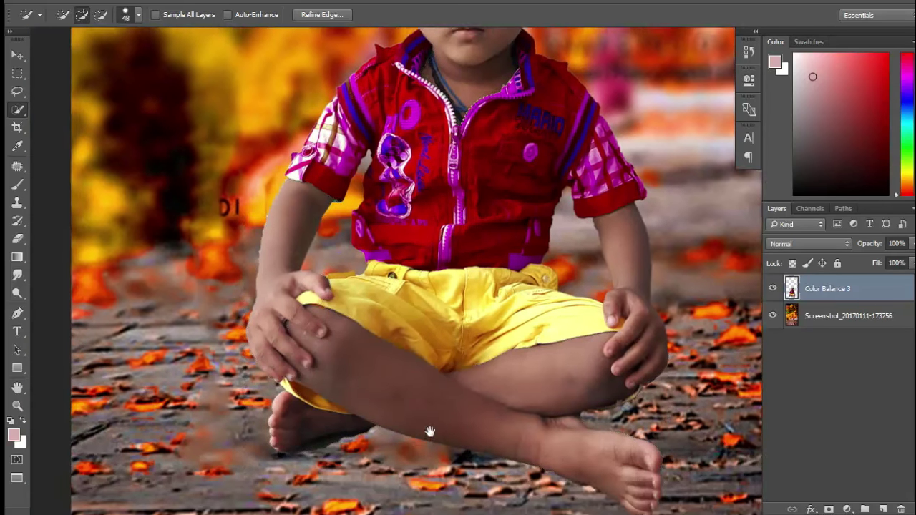
scroll(307, 400, up, 3)
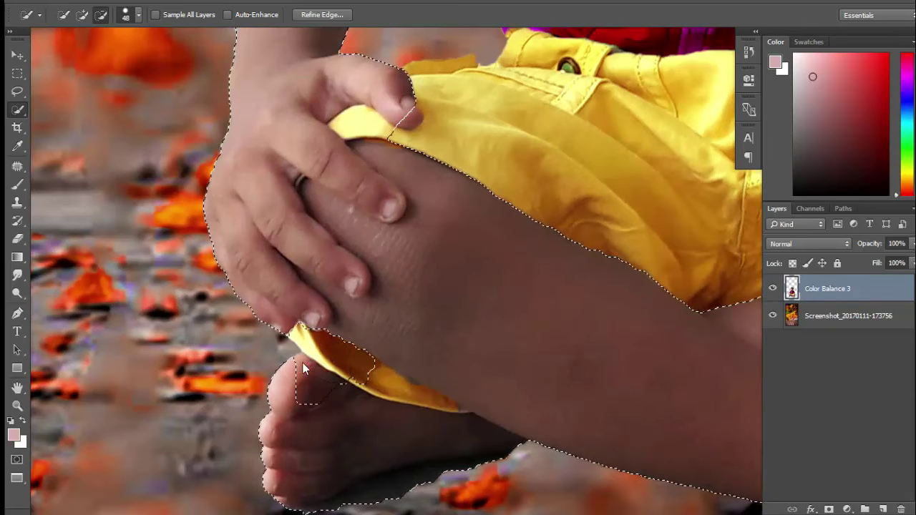
key(bracketleft)
key(bracketleft)
key(bracketleft)
mouse_move(372, 365)
mouse_down()
mouse_move(308, 335)
mouse_move(448, 408)
mouse_up()
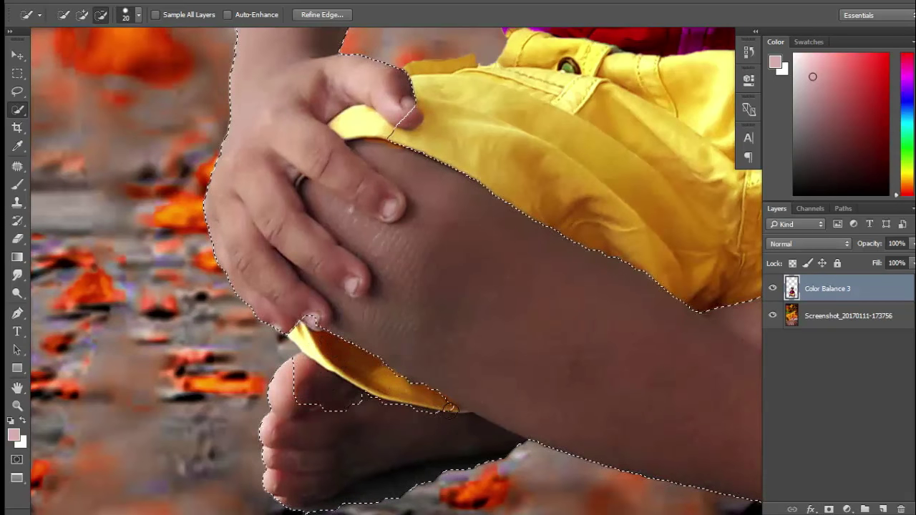
key(shift)
mouse_move(446, 441)
mouse_down()
mouse_move(317, 415)
mouse_move(299, 370)
mouse_up()
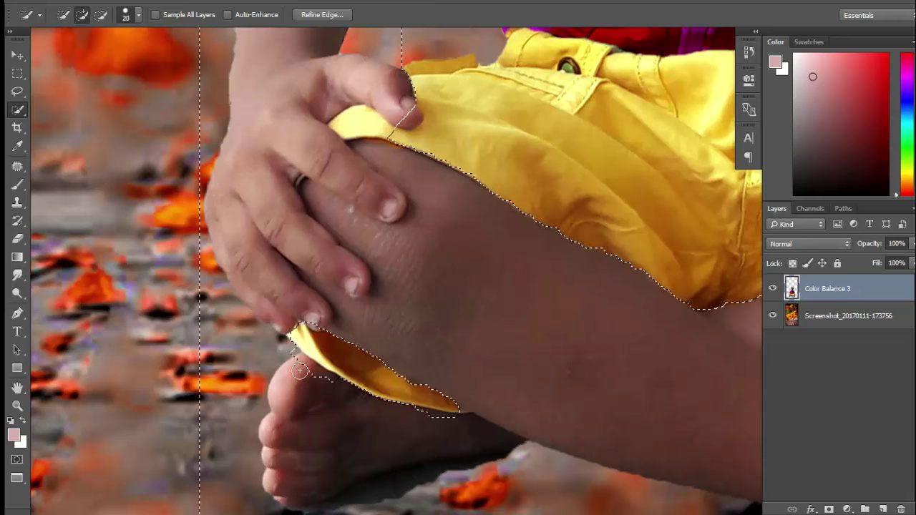
drag(299, 370, 323, 385)
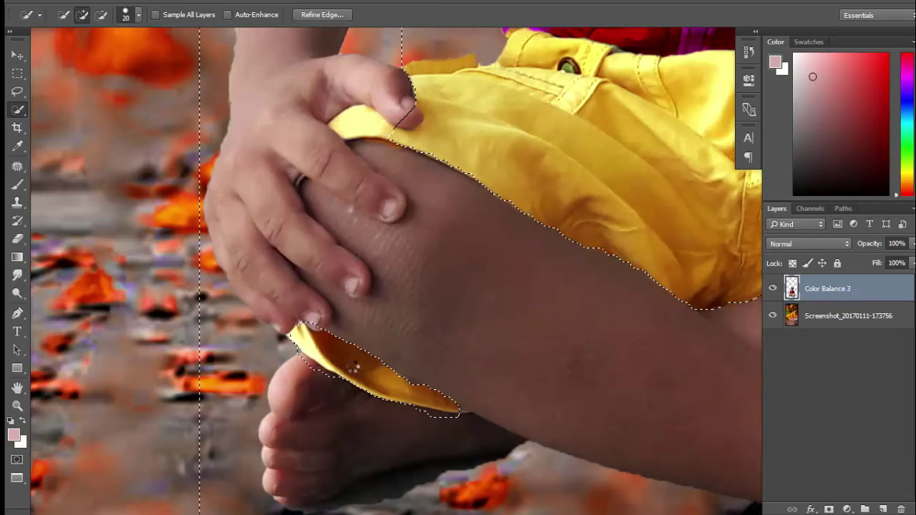
Redraw the selection edge around the fingertip and zoom out to the whole boy.
scroll(388, 292, down, 1)
scroll(378, 323, down, 1)
scroll(366, 321, down, 1)
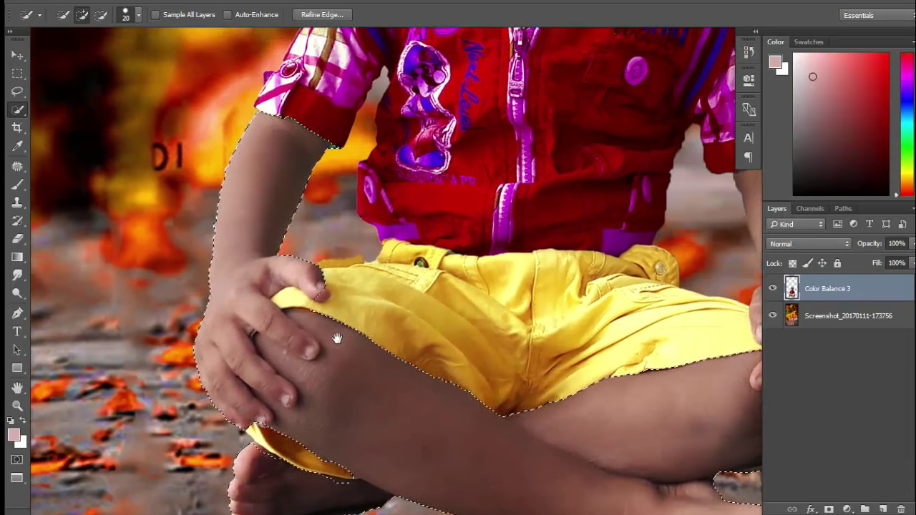
scroll(321, 322, up, 2)
drag(337, 317, 267, 299)
drag(347, 290, 341, 290)
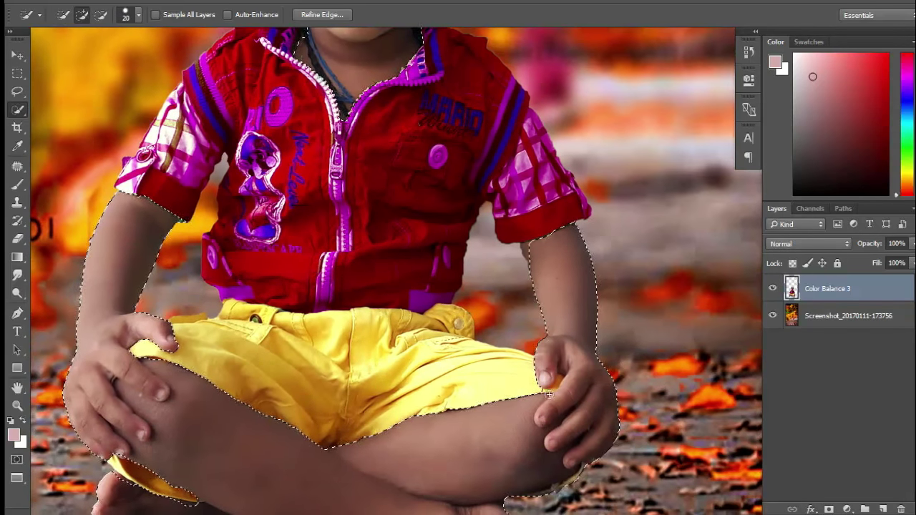
key(ctrl+minus)
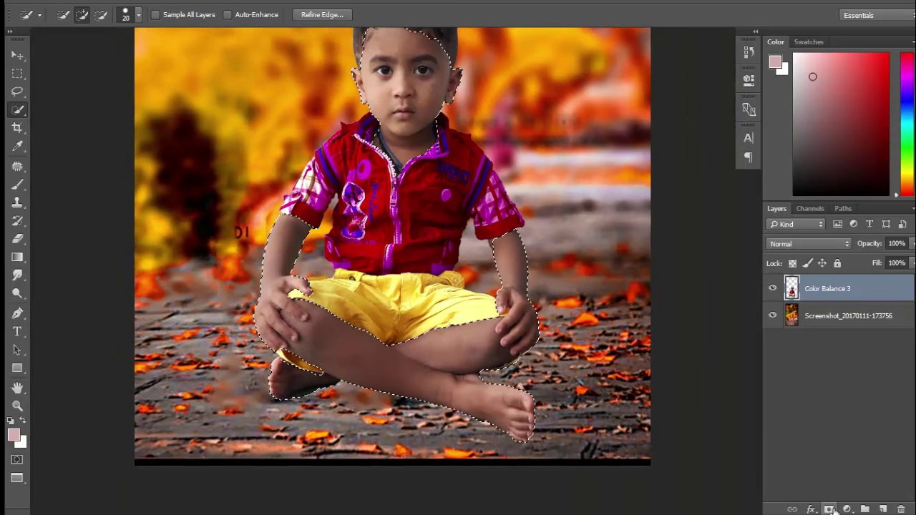
click(847, 509)
Add a Brightness/Contrast 1 layer masked to the boy with 33.4 px feather.
click(837, 259)
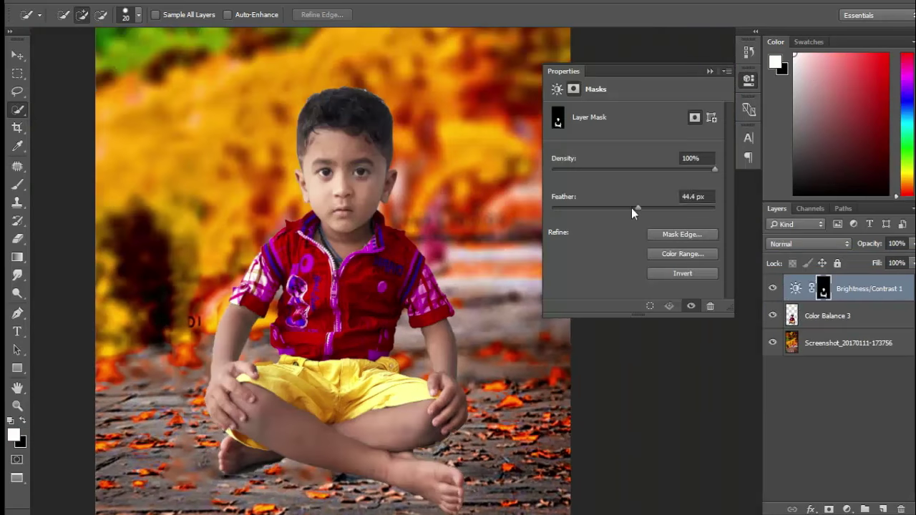
key(ctrl+plus)
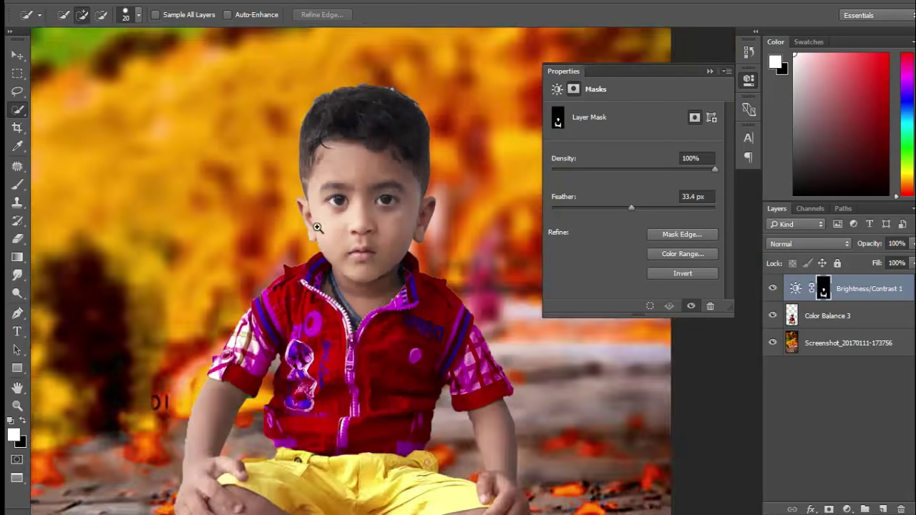
key(ctrl+0)
click(709, 70)
key(ctrl+plus)
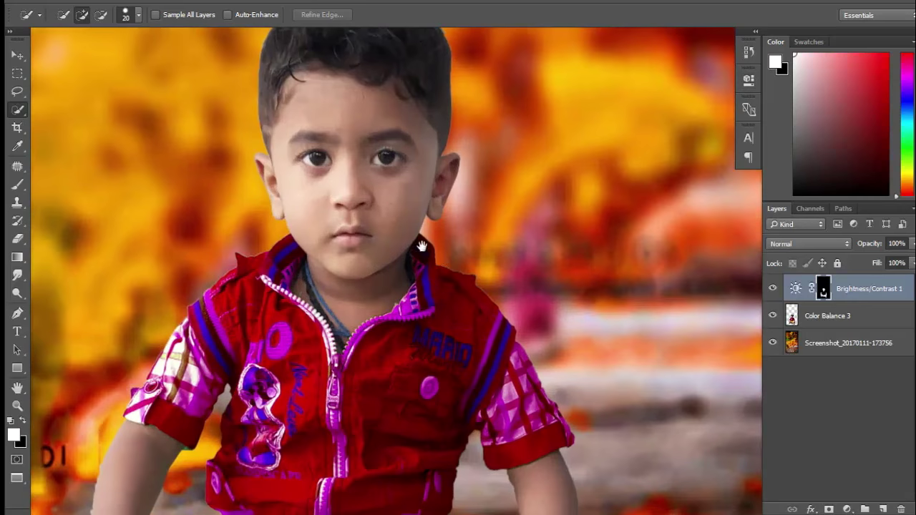
scroll(337, 268, up, 2)
drag(336, 268, 262, 285)
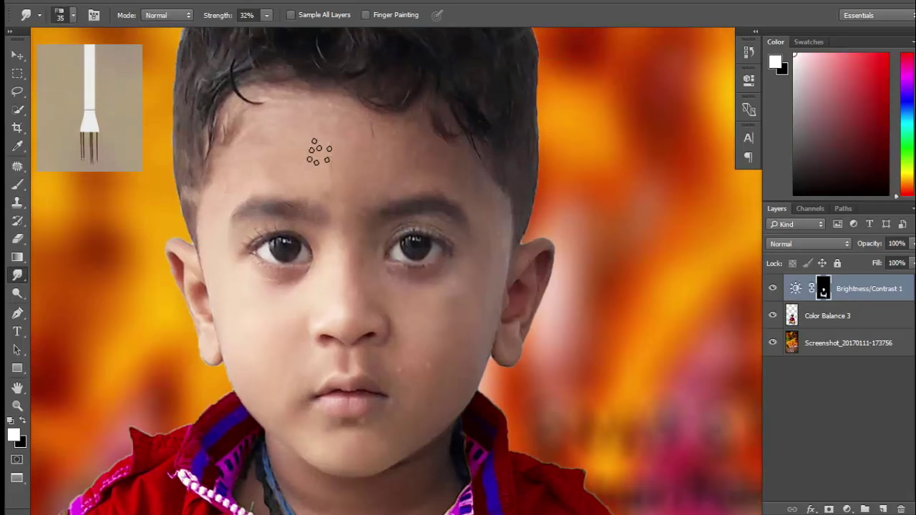
Set up the Smudge brush: 140 px soft preset, then a scattered bristle brush.
right_click(174, 221)
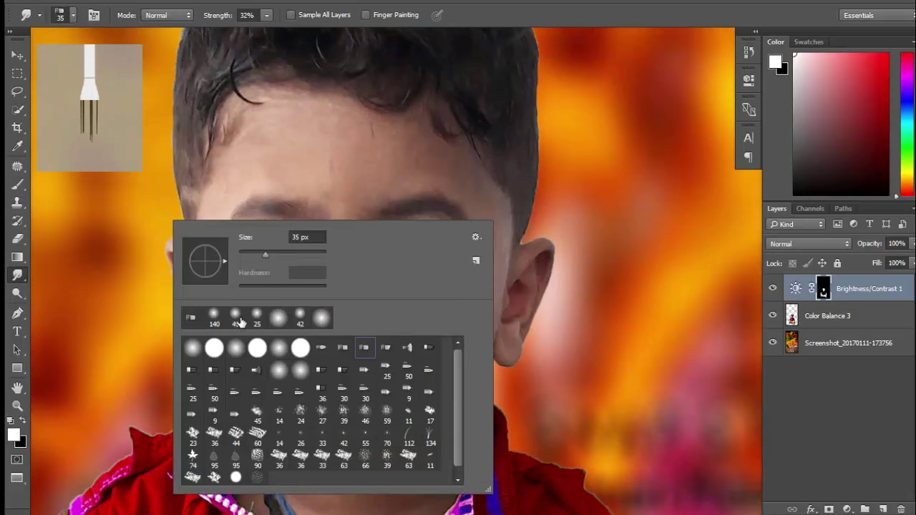
click(218, 314)
scroll(299, 456, down, 1)
click(257, 472)
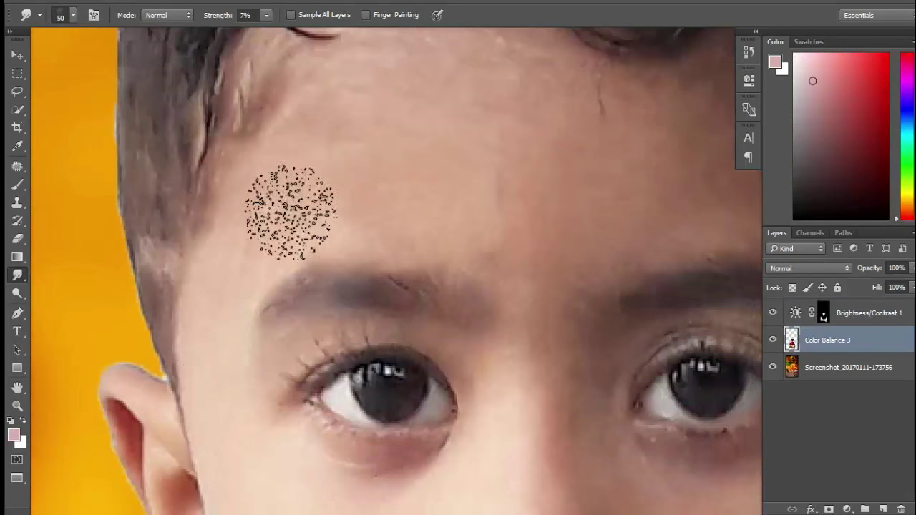
scroll(470, 210, down, 3)
scroll(552, 143, right, 1)
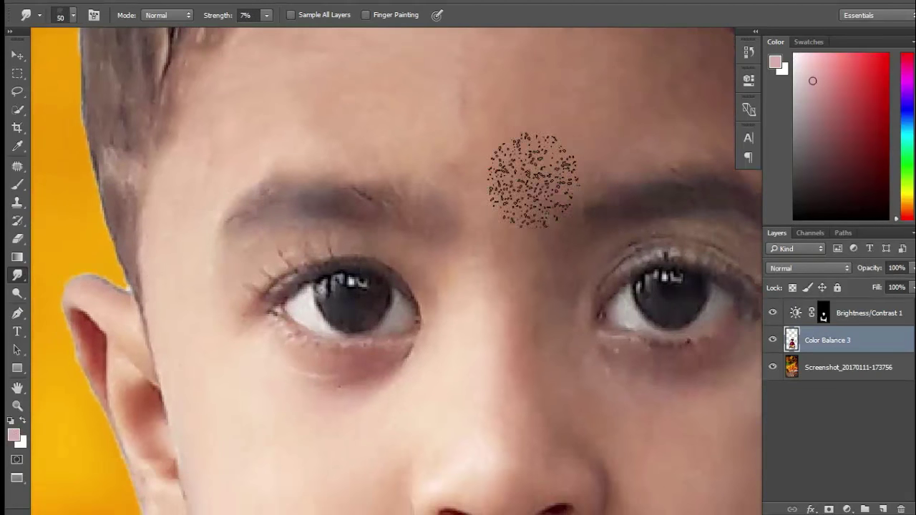
scroll(410, 141, down, 5)
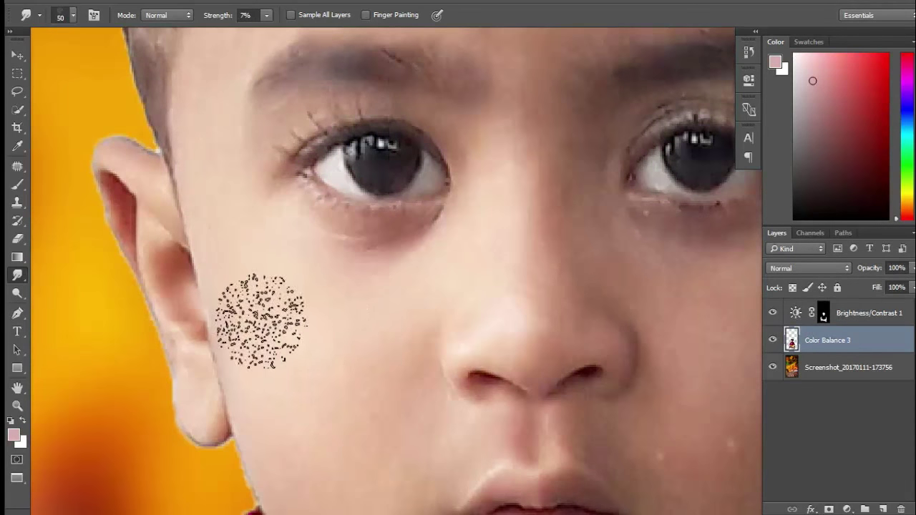
scroll(301, 261, down, 5)
scroll(241, 327, down, 4)
scroll(241, 327, right, 3)
scroll(356, 355, up, 4)
scroll(356, 355, right, 5)
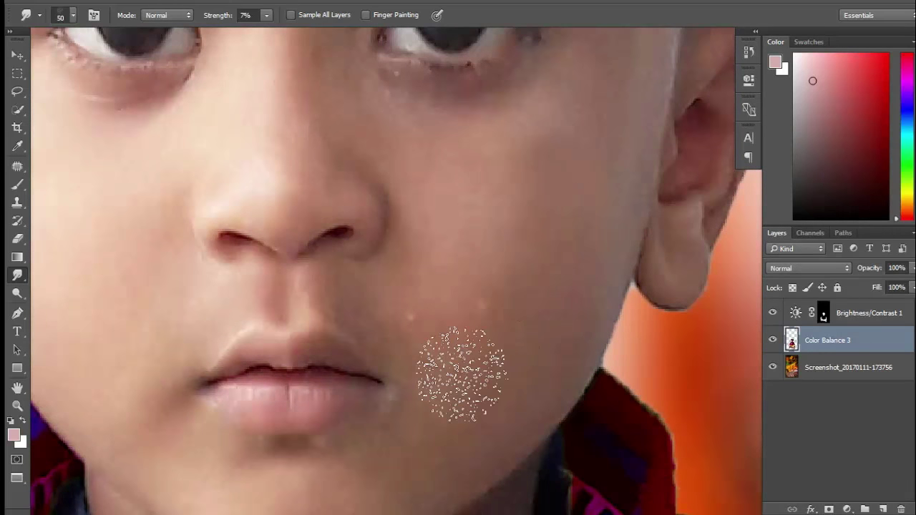
Lightly smudge the skin under the eye, by the ear, around lips, chin and neck.
drag(533, 234, 387, 477)
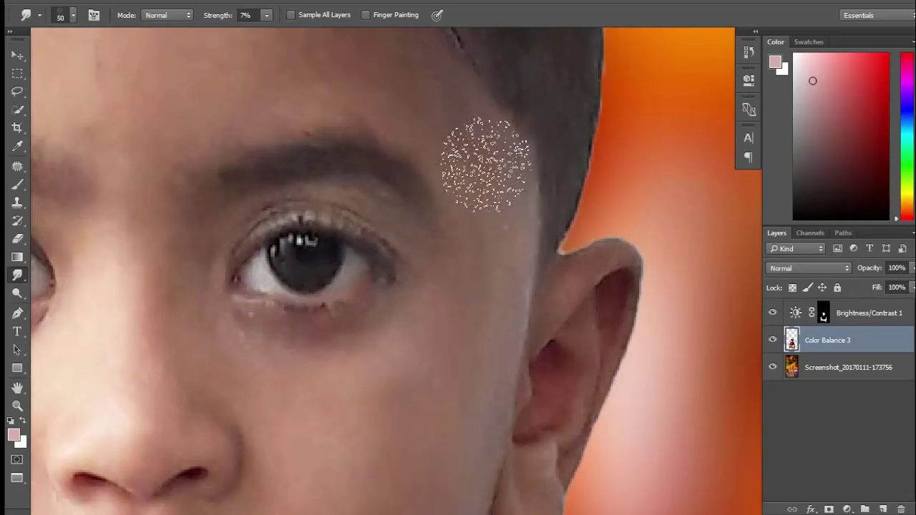
alt+right_click(219, 297)
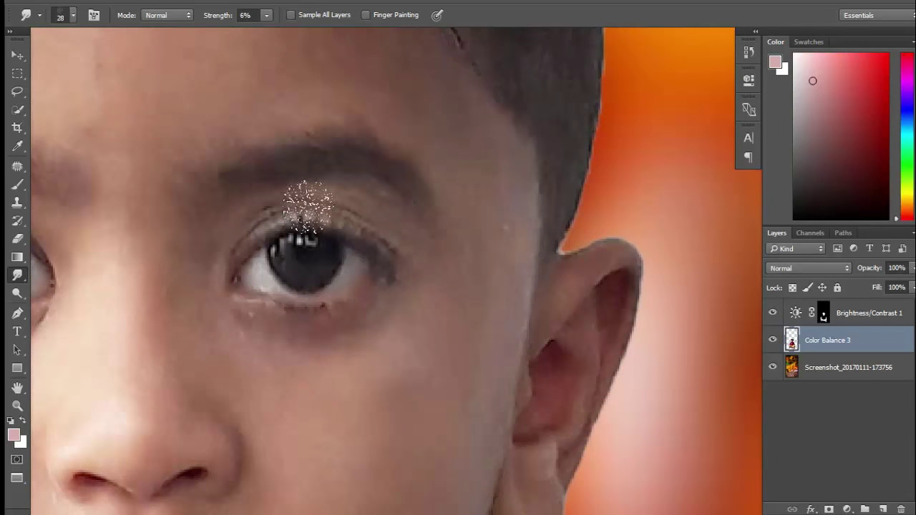
drag(378, 368, 454, 286)
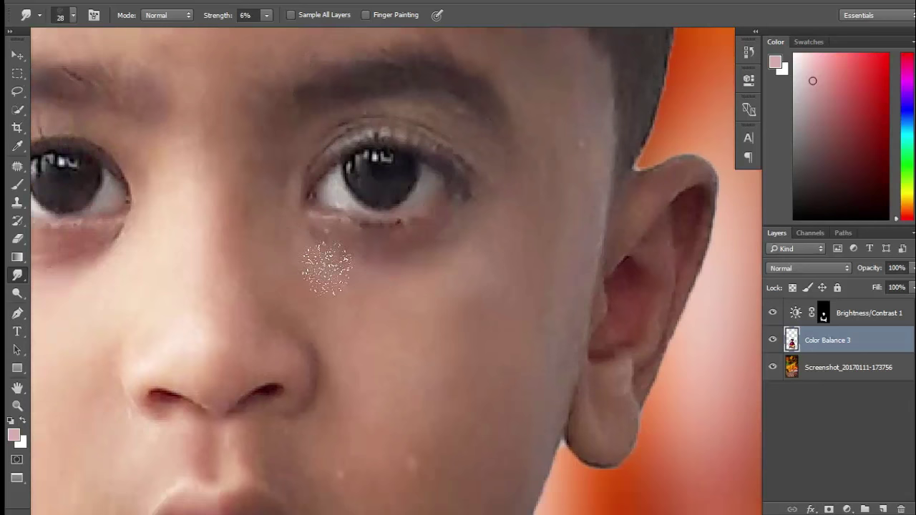
mouse_move(593, 270)
mouse_down()
mouse_move(613, 262)
mouse_move(674, 265)
mouse_move(623, 306)
mouse_move(673, 239)
mouse_up()
drag(515, 358, 505, 241)
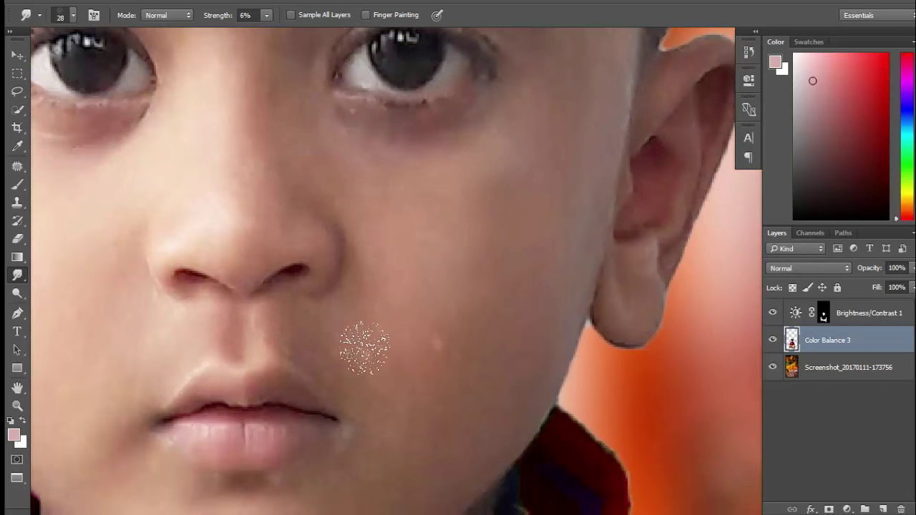
drag(364, 348, 414, 276)
drag(236, 377, 229, 262)
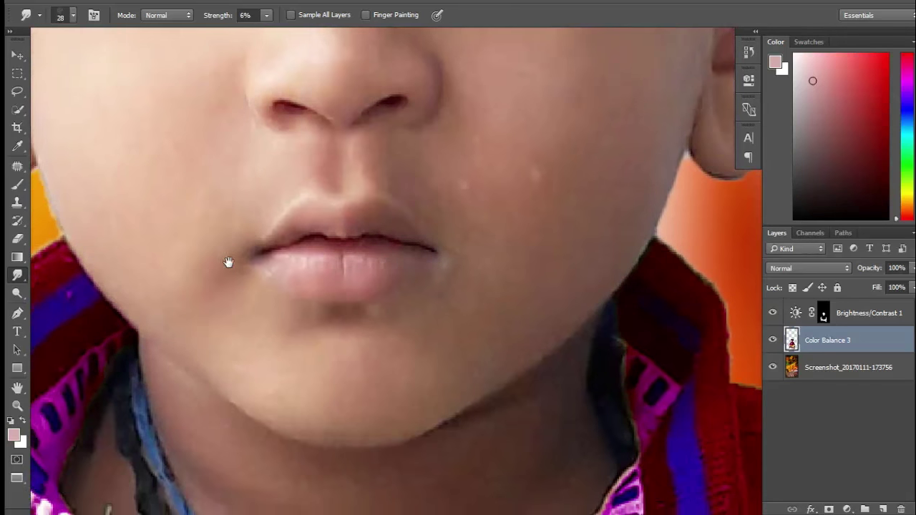
drag(288, 399, 188, 389)
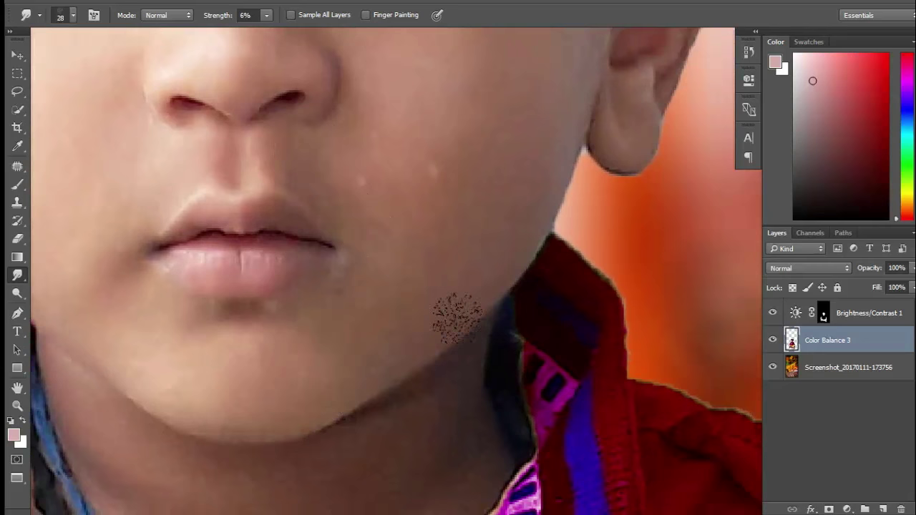
drag(280, 441, 365, 351)
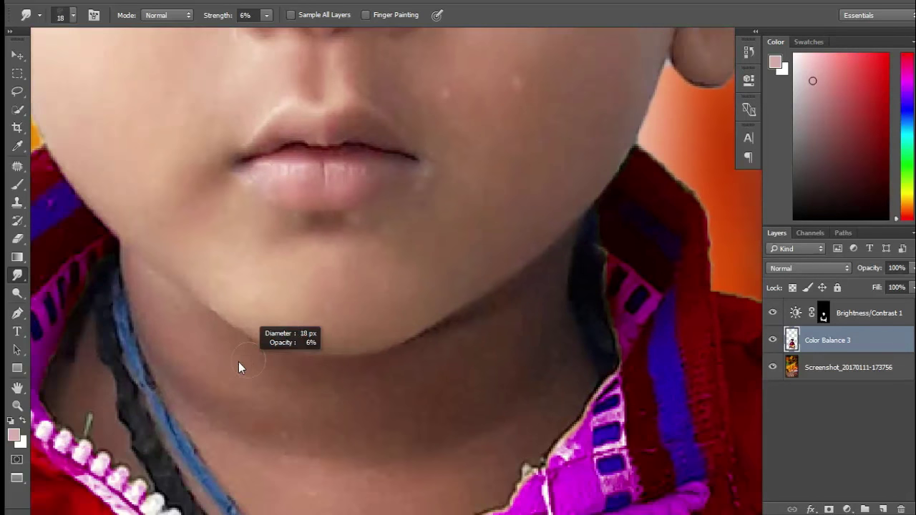
drag(145, 325, 166, 297)
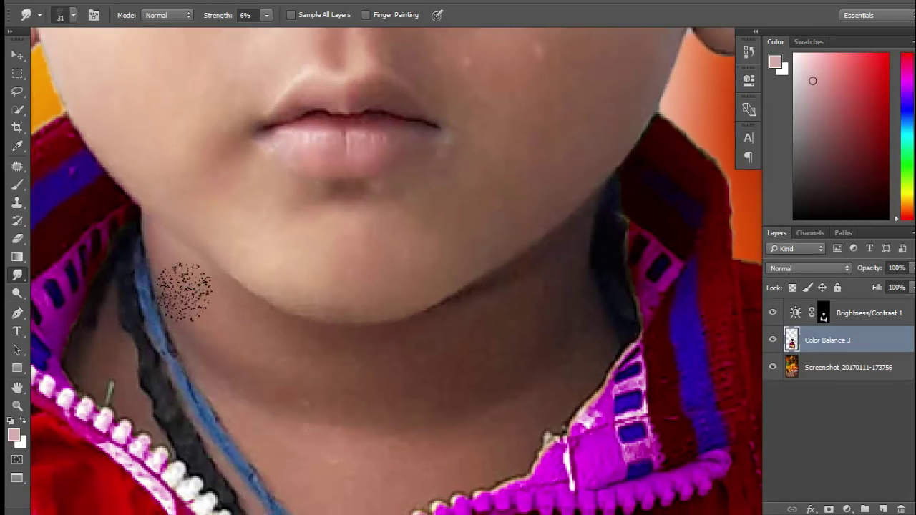
drag(236, 397, 164, 344)
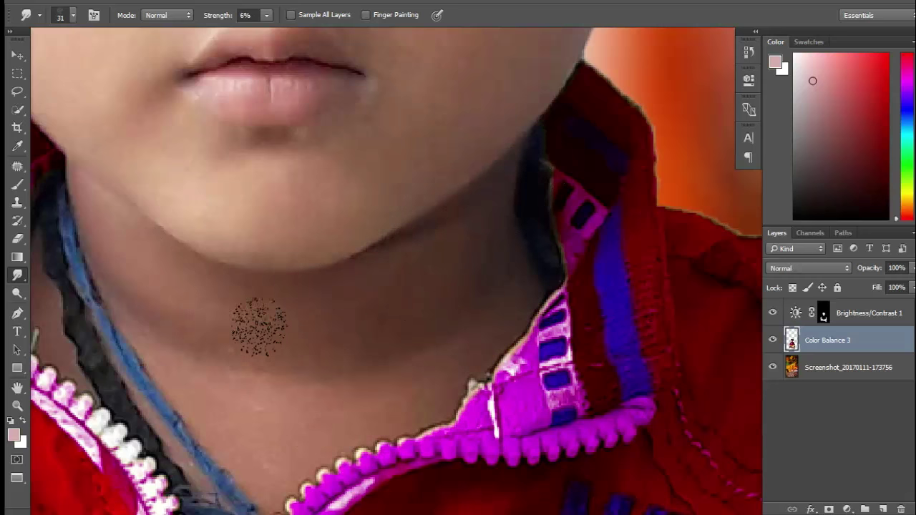
drag(176, 440, 154, 379)
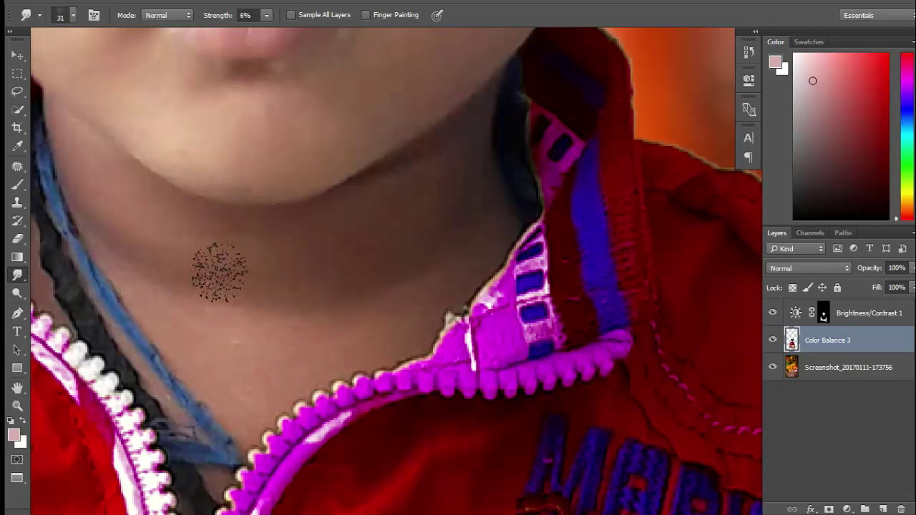
Check the smoothed face at several zoom levels, fit the image, and set brush size 40.
alt+click(222, 369)
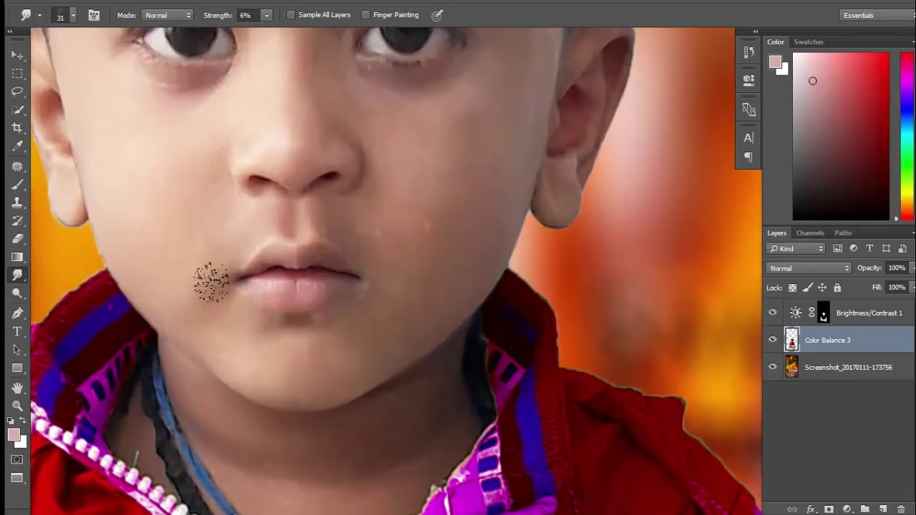
ctrl+click(210, 280)
ctrl+click(212, 185)
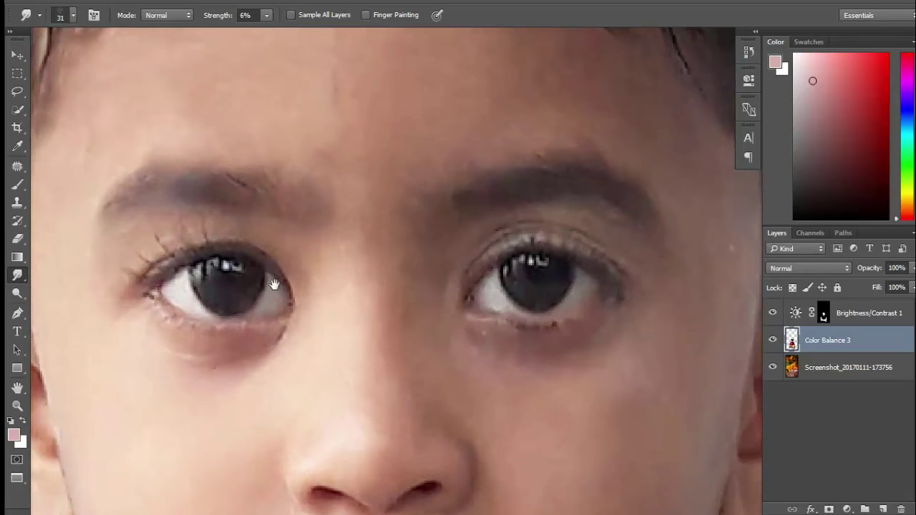
drag(393, 388, 364, 260)
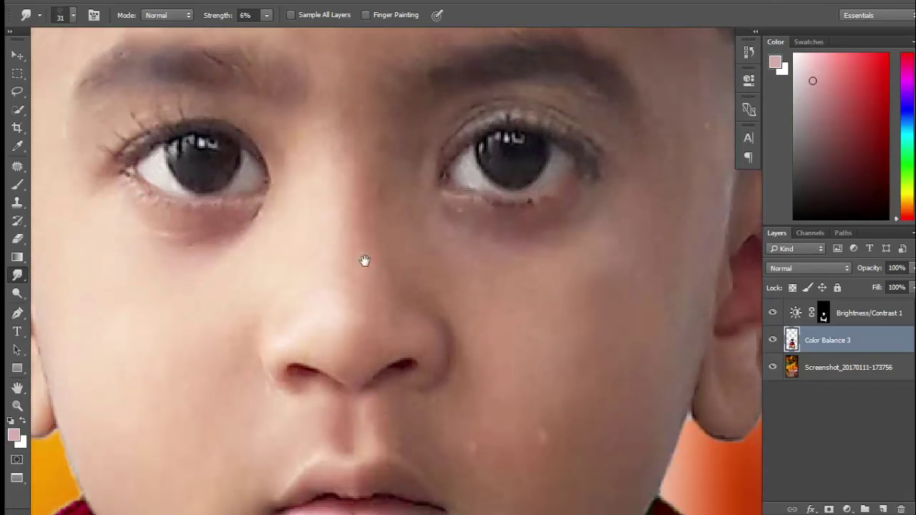
alt+click(409, 319)
drag(409, 318, 389, 469)
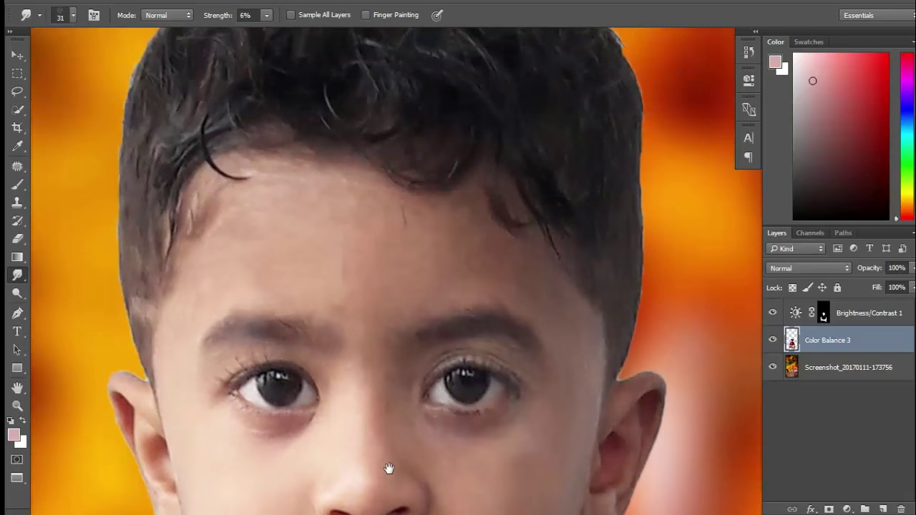
drag(155, 400, 177, 258)
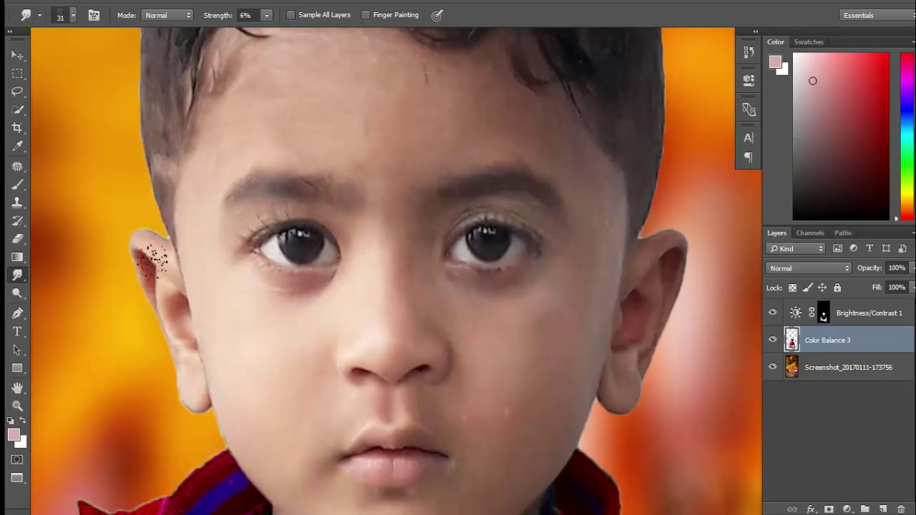
scroll(206, 368, down, 1)
scroll(251, 370, down, 4)
scroll(287, 327, up, 2)
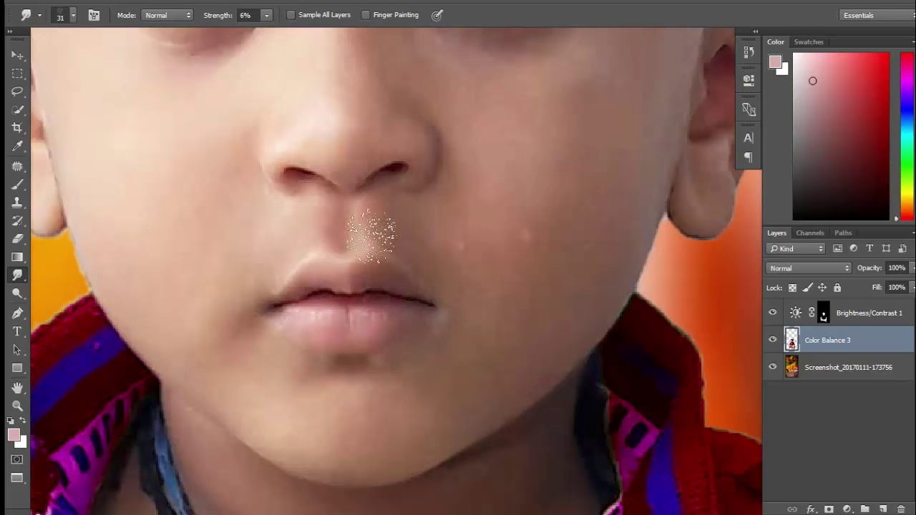
key(ctrl+0)
scroll(401, 332, up, 2)
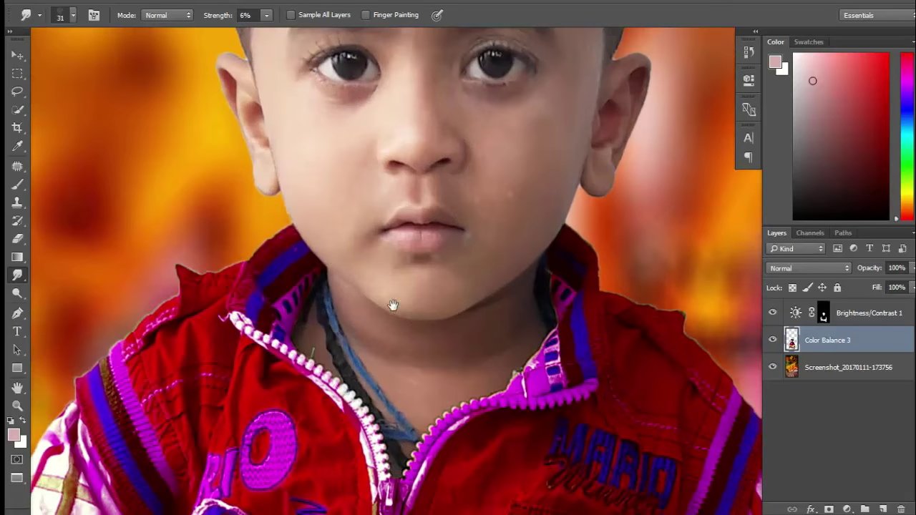
scroll(348, 286, down, 2)
scroll(303, 207, down, 5)
alt+right_click(296, 209)
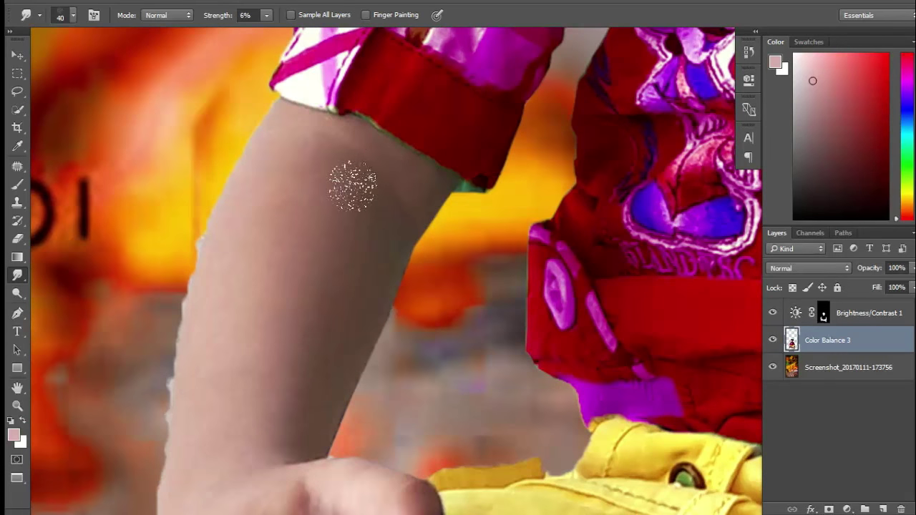
Smudge the thighs, knees and crossed legs at 6% strength to soften blotches.
scroll(272, 172, down, 3)
scroll(300, 186, down, 1)
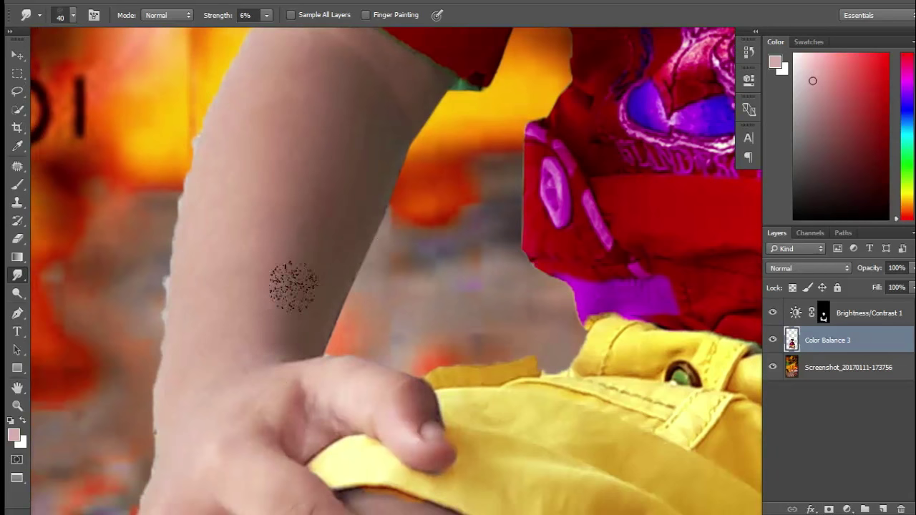
scroll(377, 288, up, 2)
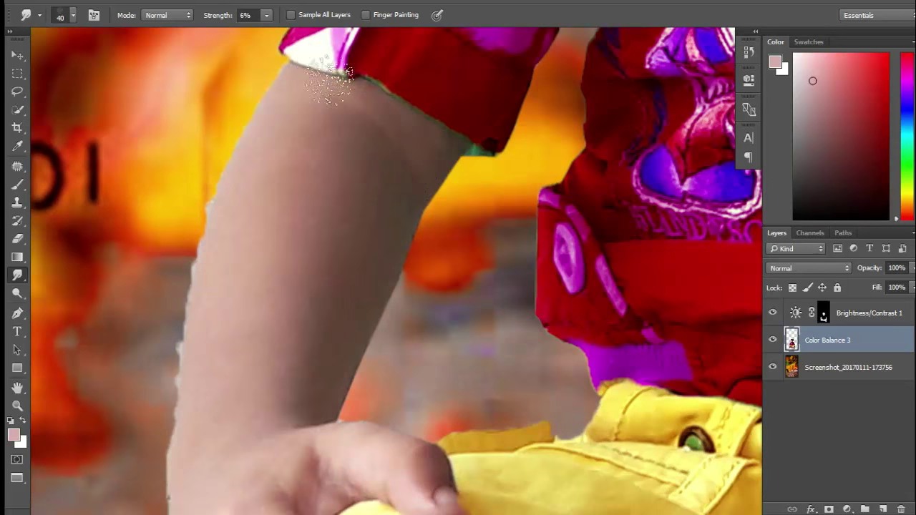
scroll(205, 312, down, 2)
scroll(204, 214, down, 2)
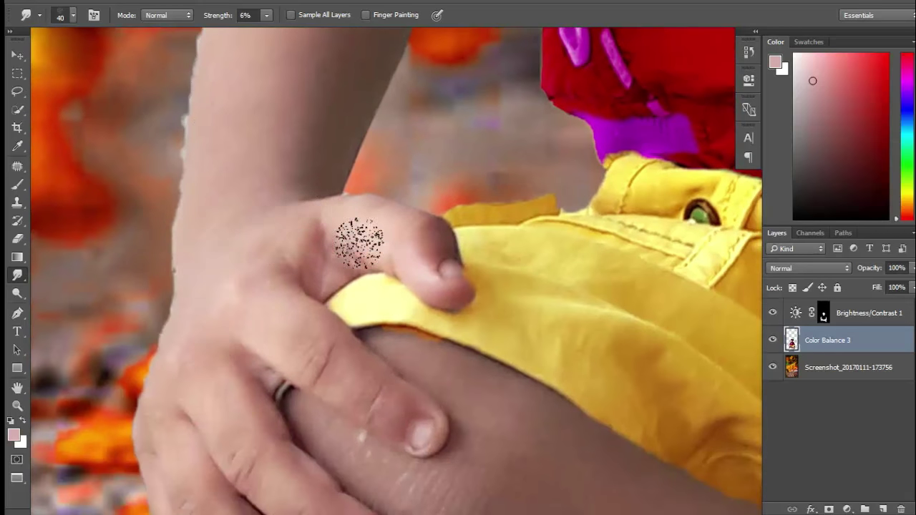
scroll(235, 337, down, 3)
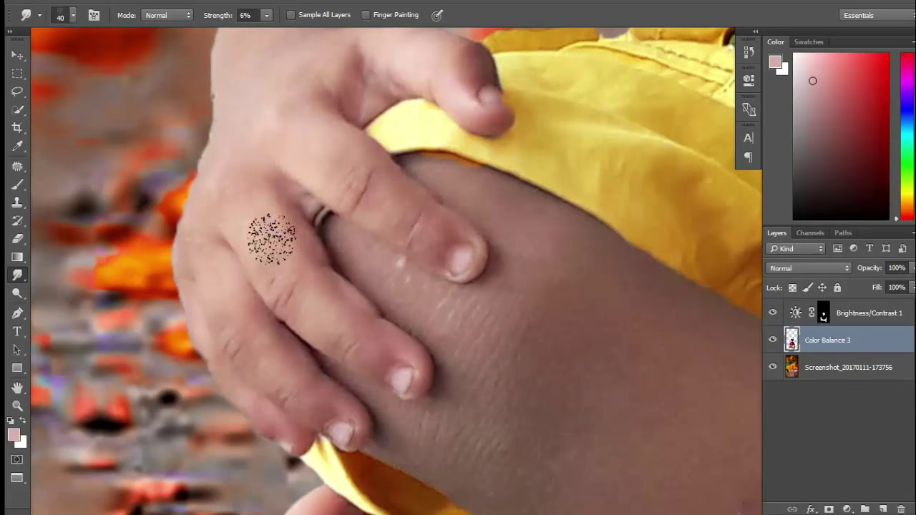
scroll(327, 343, up, 2)
scroll(300, 258, up, 1)
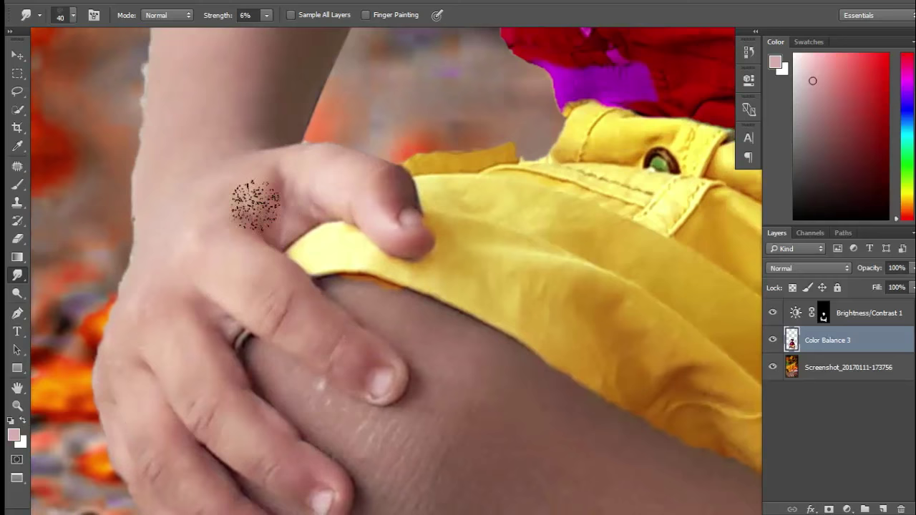
scroll(266, 276, down, 3)
scroll(215, 292, down, 2)
scroll(231, 311, down, 3)
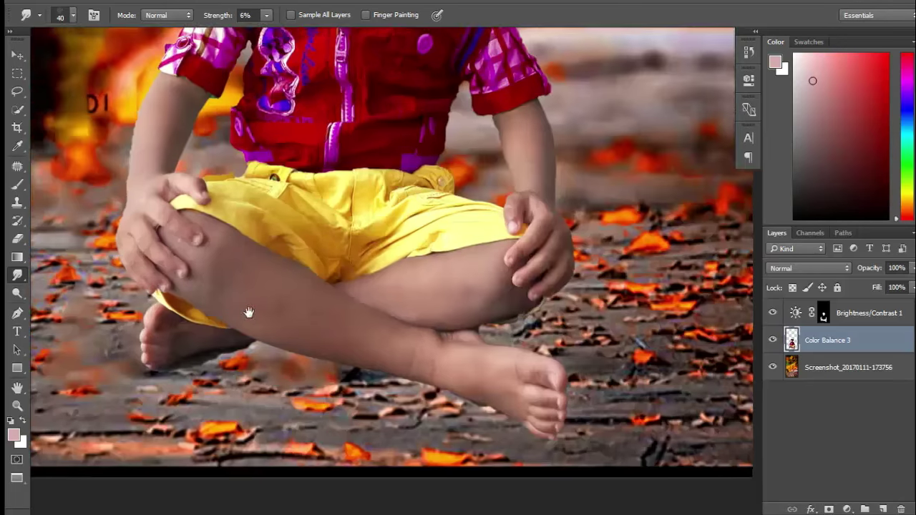
scroll(265, 304, up, 3)
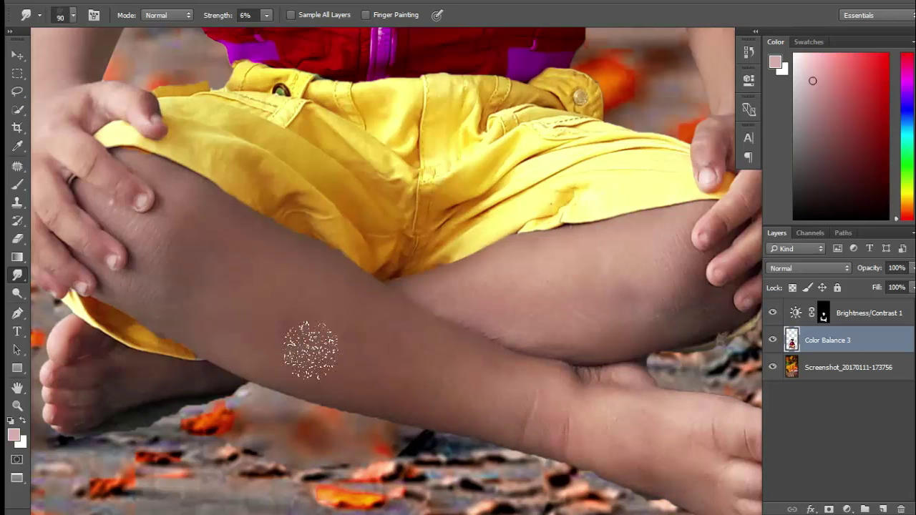
scroll(265, 302, up, 1)
scroll(272, 304, up, 3)
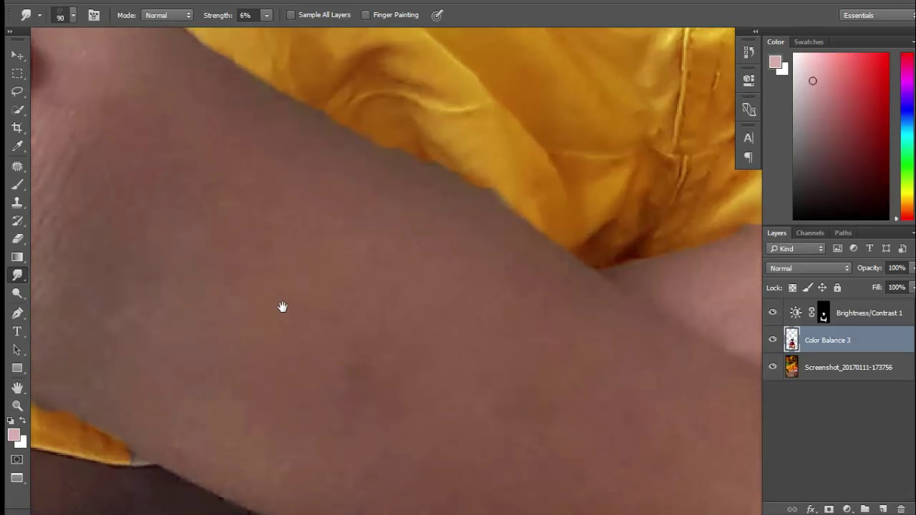
scroll(243, 278, down, 4)
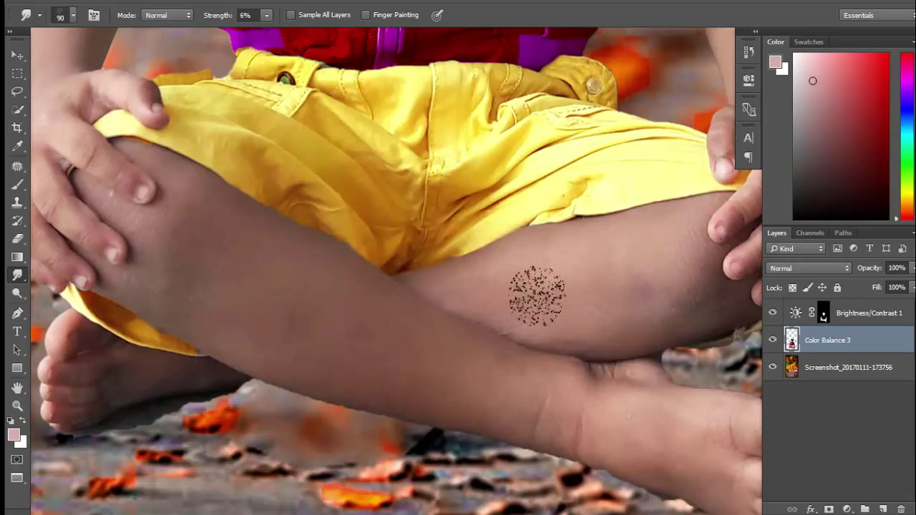
drag(536, 296, 433, 319)
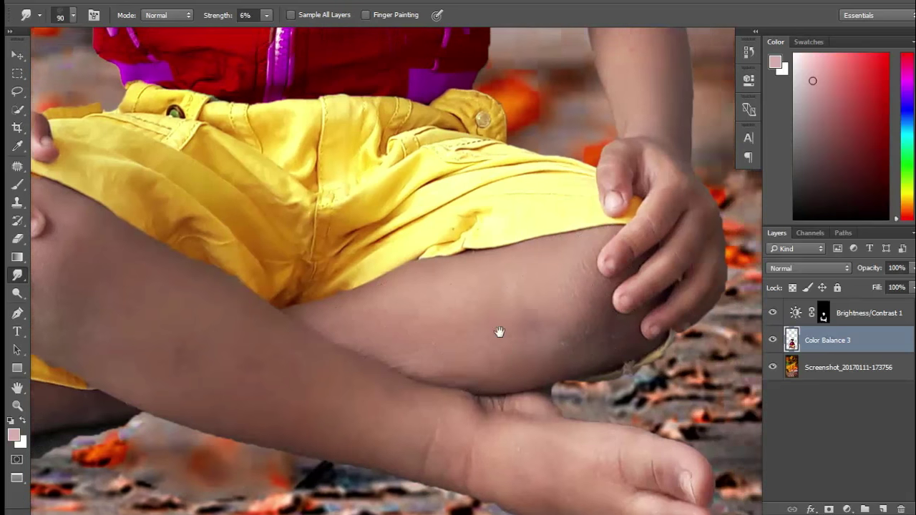
drag(561, 290, 447, 340)
Merge Brightness/Contrast 1 and Color Balance 3 into a single layer.
click(863, 313)
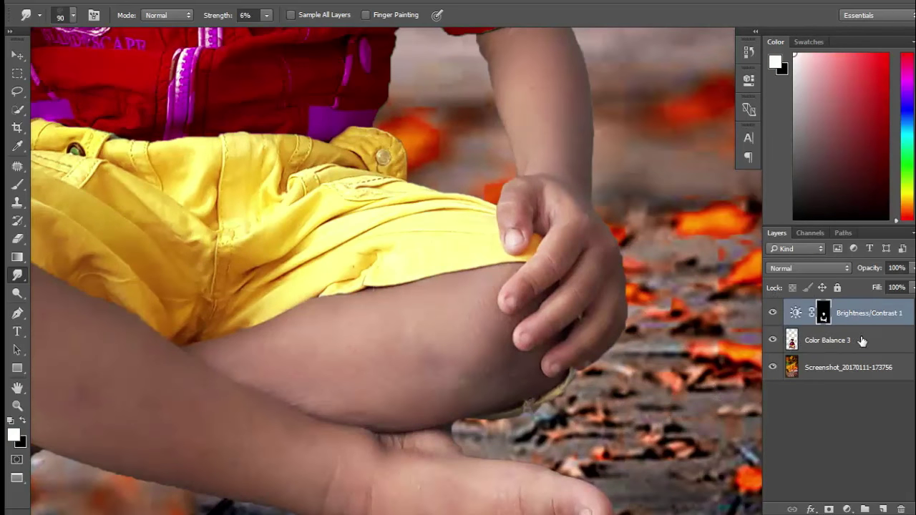
click(843, 342)
click(851, 315)
shift+click(854, 337)
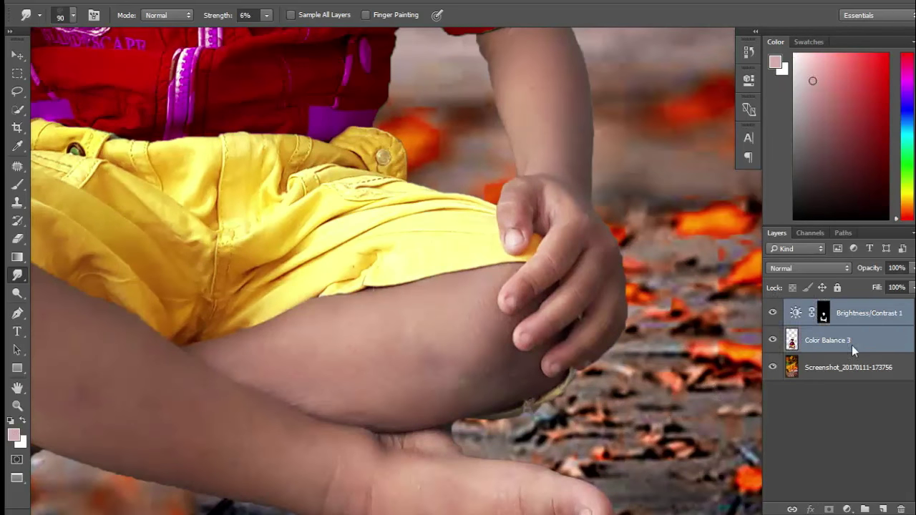
right_click(853, 338)
click(669, 454)
Bring the boy's hand, knee and face into view and switch to a soft Brush.
drag(558, 85, 493, 218)
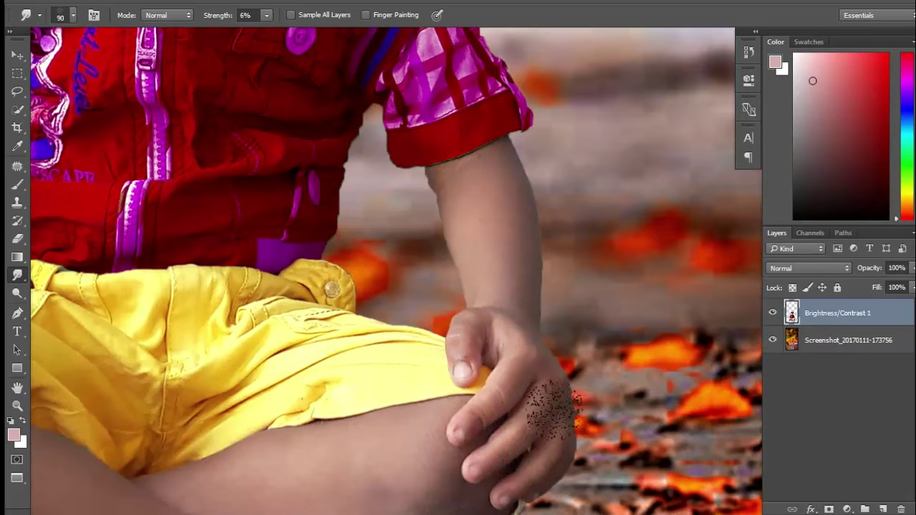
mouse_move(453, 513)
mouse_down()
mouse_move(434, 333)
mouse_move(364, 374)
mouse_move(276, 311)
mouse_up()
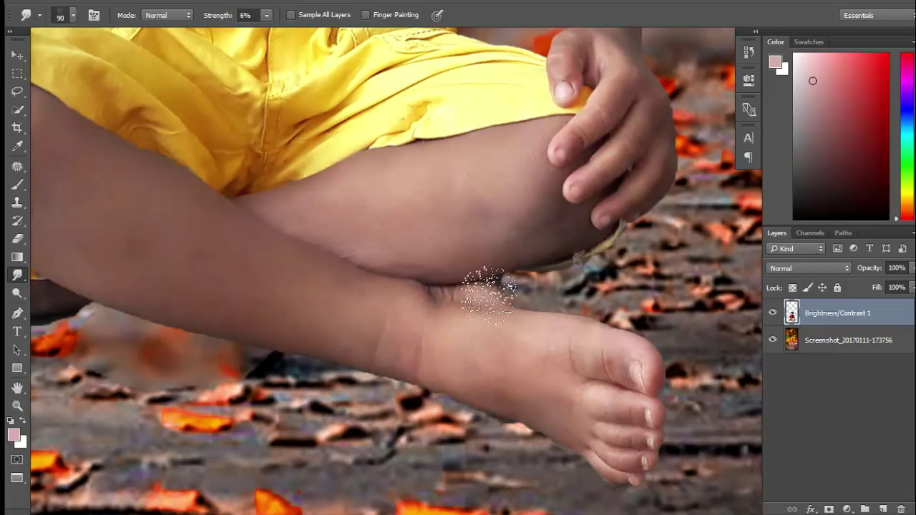
scroll(169, 279, down, 1)
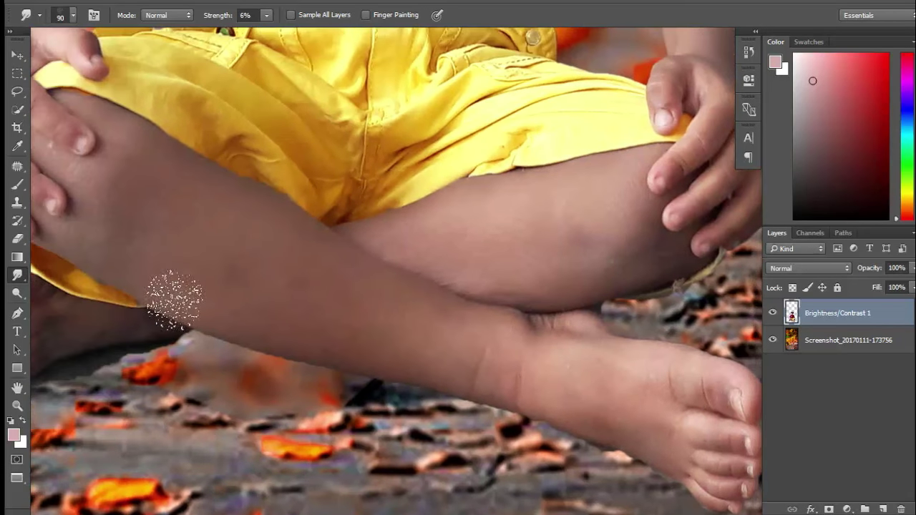
scroll(255, 296, down, 2)
scroll(286, 300, down, 2)
scroll(336, 305, up, 2)
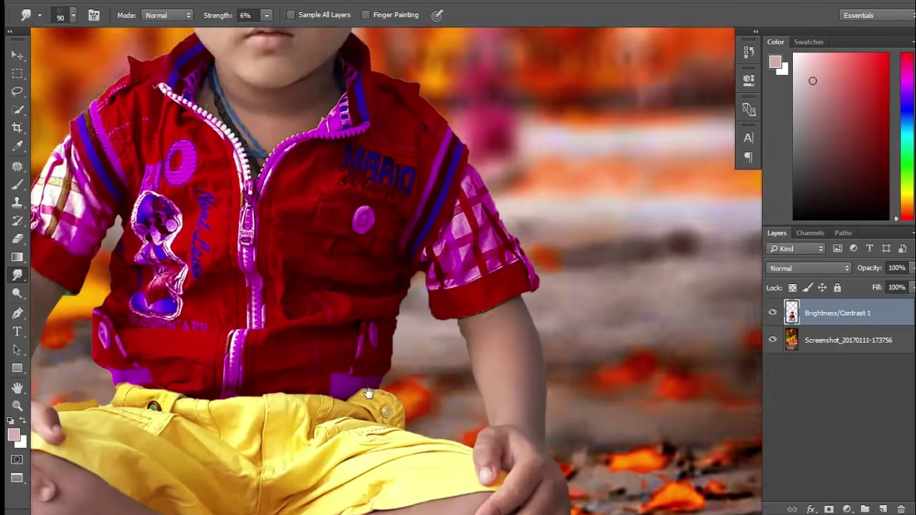
drag(337, 315, 338, 400)
scroll(338, 427, up, 2)
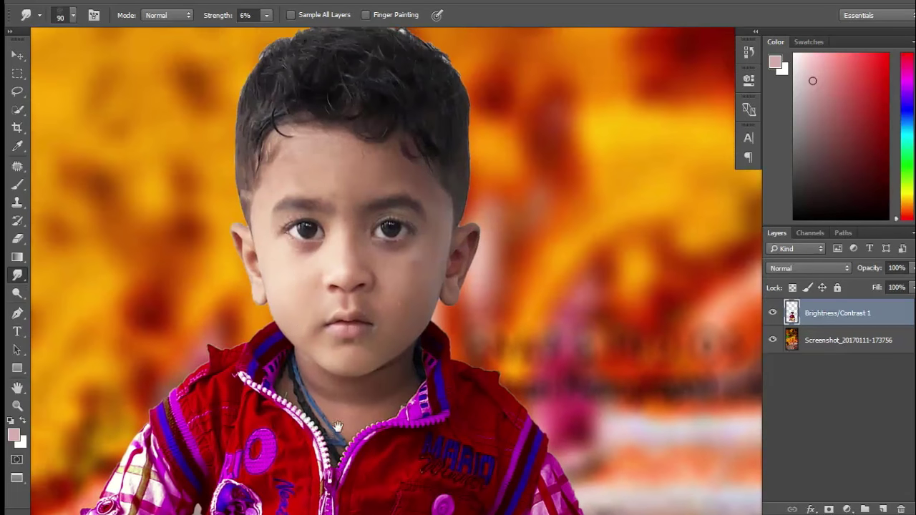
click(18, 185)
scroll(367, 147, up, 2)
Sample light and darker skin tones from the forehead and set brush opacity to 12%.
alt+click(322, 207)
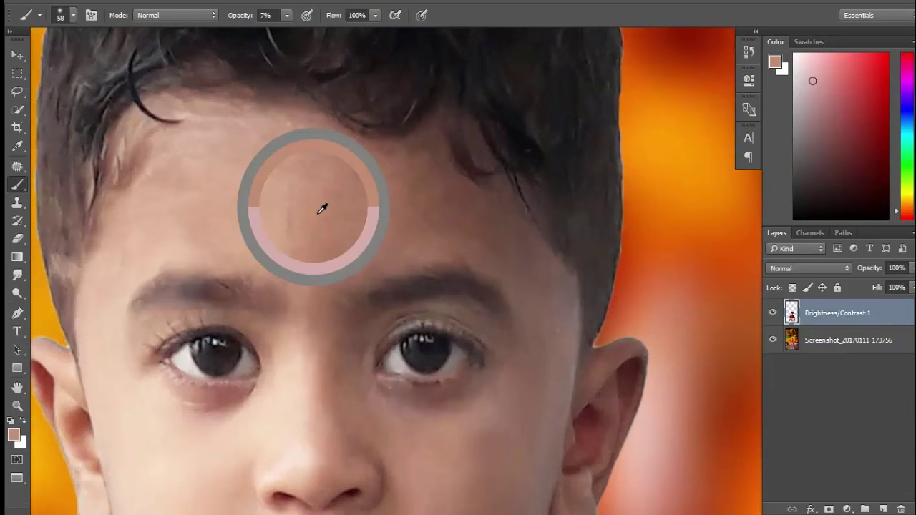
drag(331, 190, 358, 158)
alt+click(408, 163)
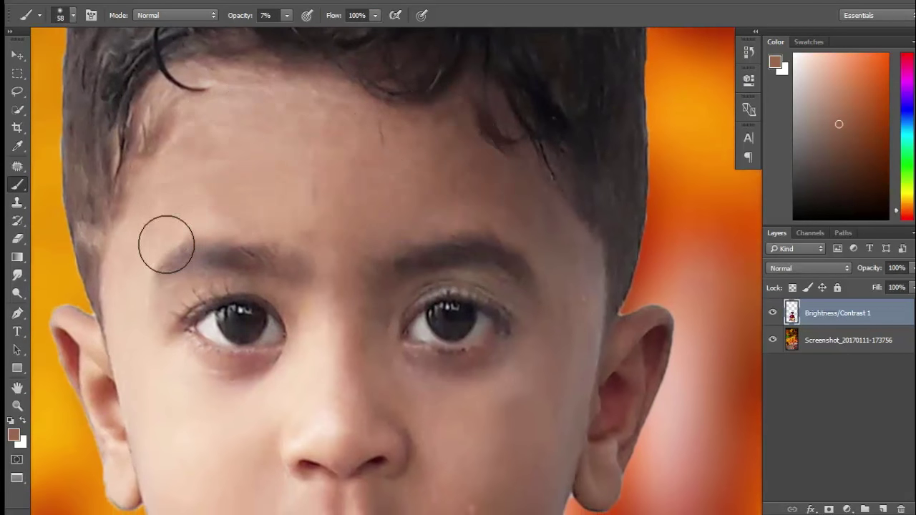
drag(219, 163, 260, 122)
scroll(228, 172, down, 1)
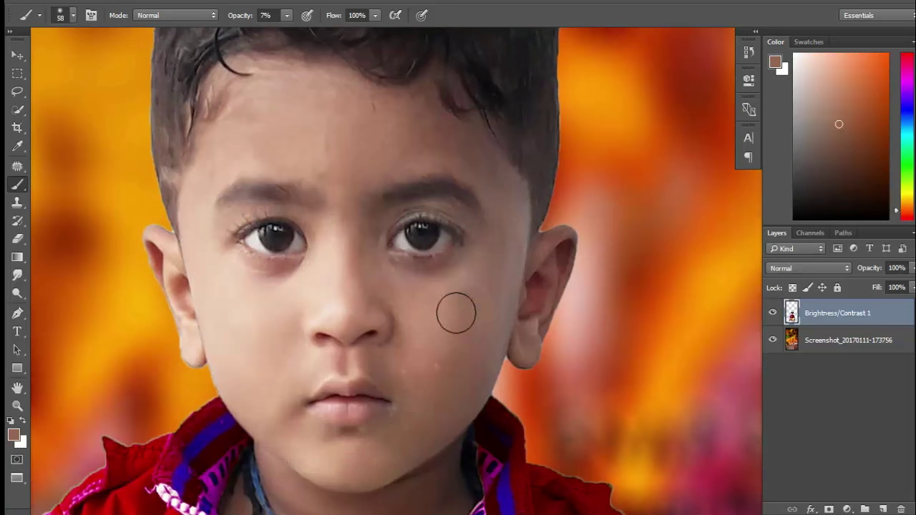
drag(287, 18, 291, 32)
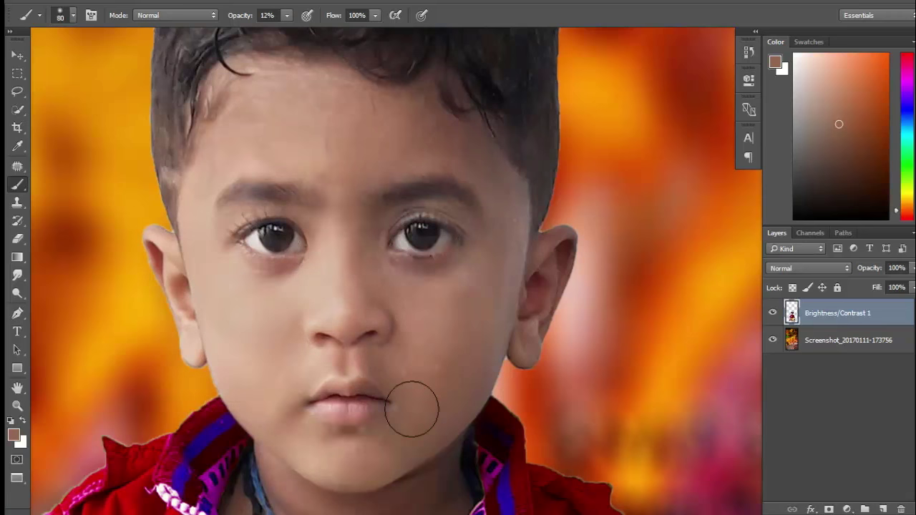
Paint soft skin tone over the face, neck and arms, enlarging the brush to 119.
scroll(438, 364, down, 5)
scroll(323, 384, up, 3)
scroll(408, 292, up, 4)
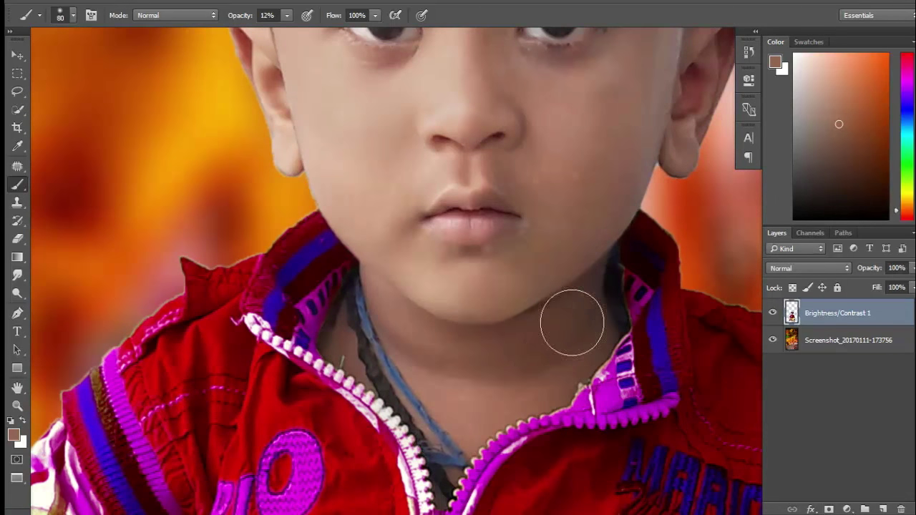
scroll(361, 253, down, 3)
scroll(361, 254, down, 4)
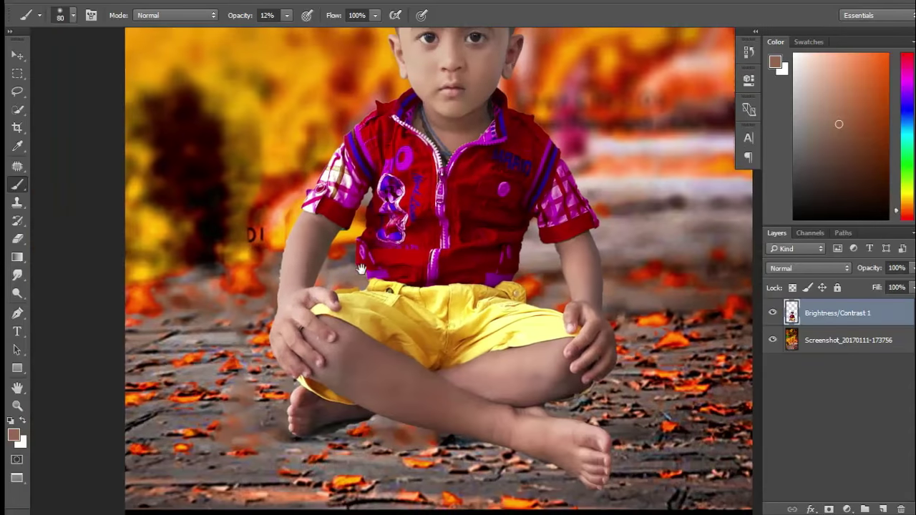
scroll(327, 270, up, 4)
scroll(326, 270, down, 1)
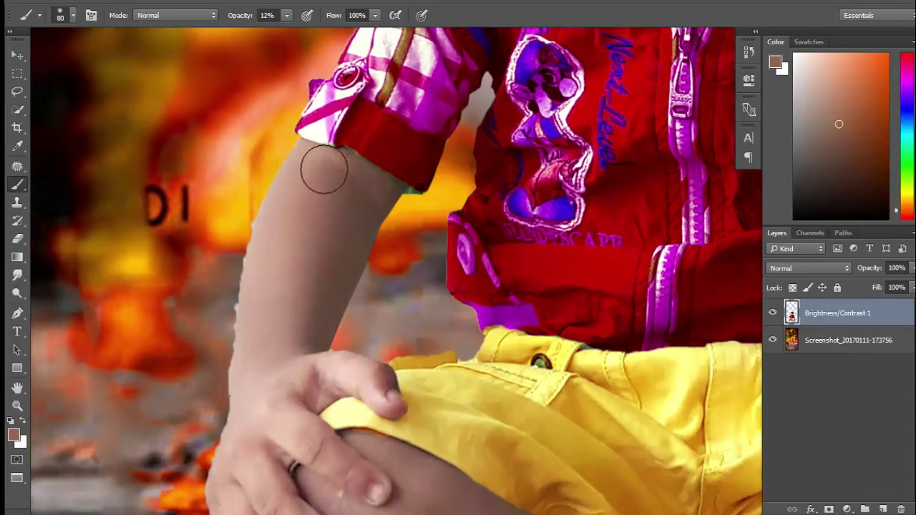
scroll(343, 364, down, 4)
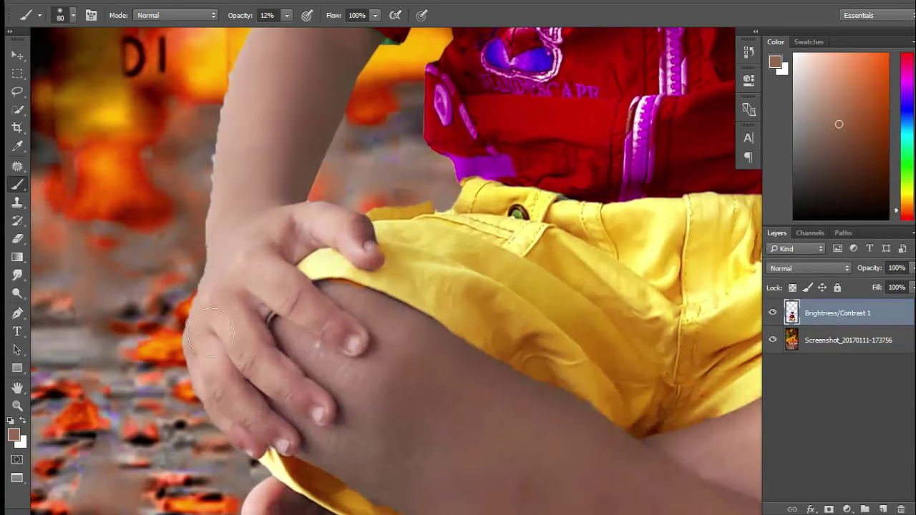
scroll(311, 393, down, 1)
scroll(325, 368, down, 3)
scroll(249, 317, down, 2)
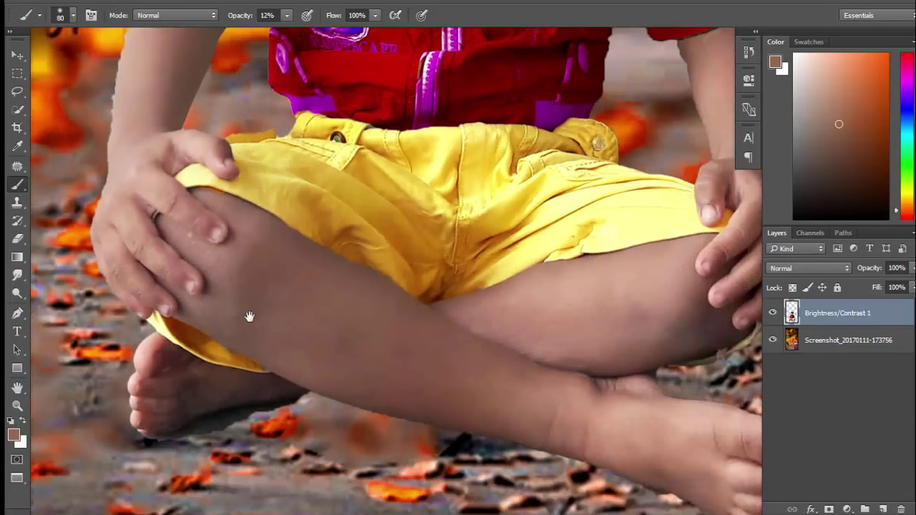
key(bracketright)
key(bracketright)
key(bracketright)
Even out the knees and crossed legs, then view the whole image and select the background layer.
scroll(508, 417, right, 2)
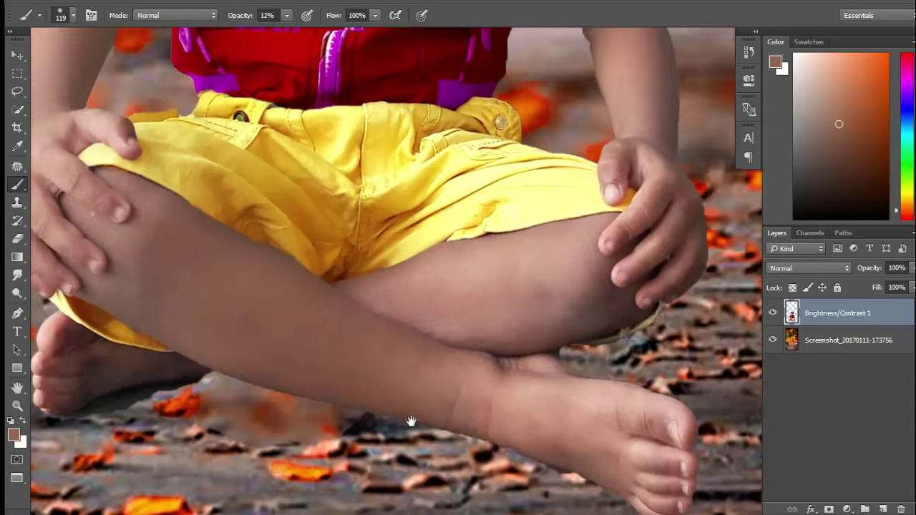
scroll(486, 386, right, 3)
scroll(486, 386, down, 1)
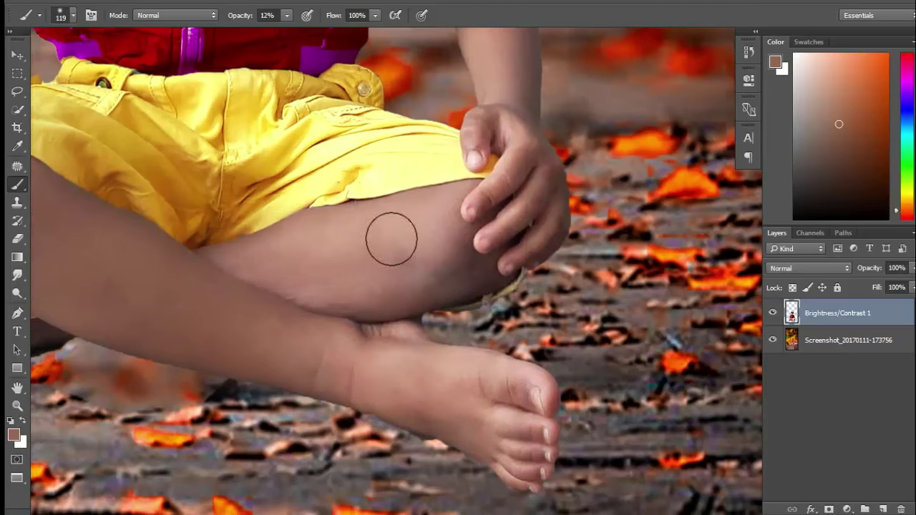
scroll(207, 265, up, 3)
scroll(207, 265, right, 2)
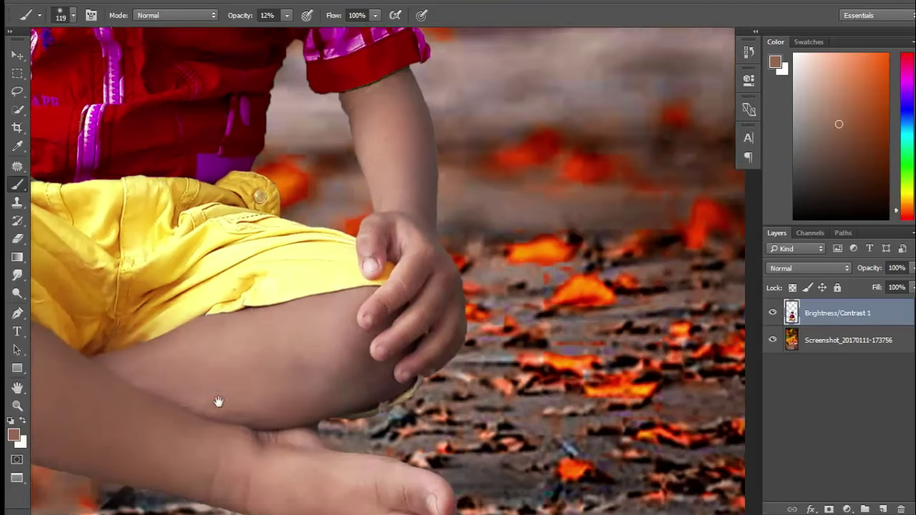
scroll(365, 144, right, 1)
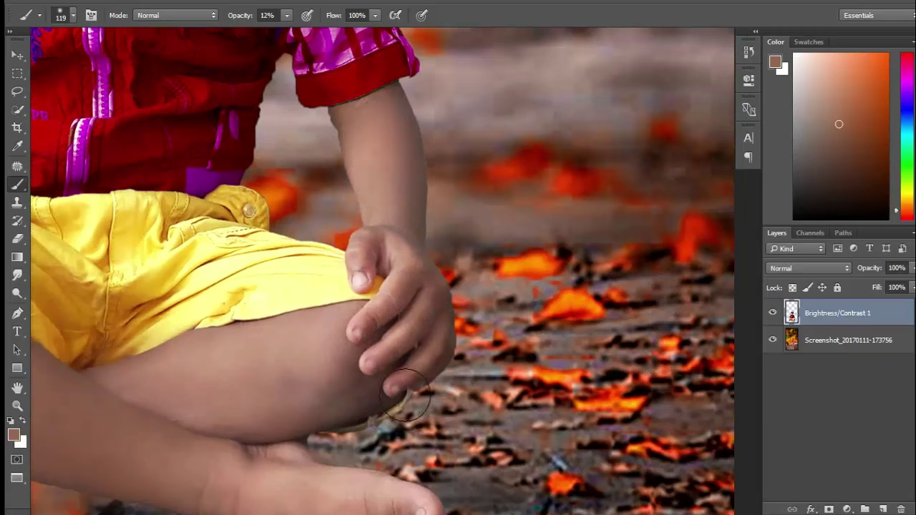
key(ctrl+0)
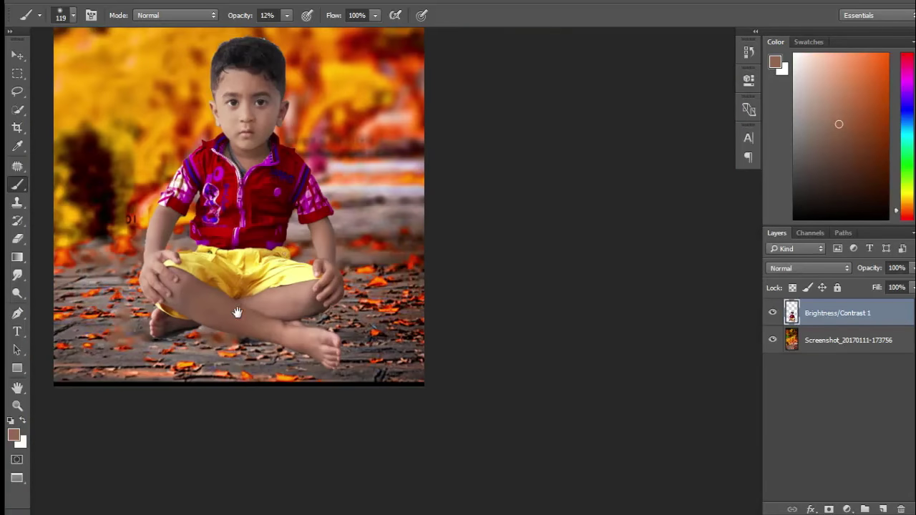
scroll(246, 408, up, 3)
scroll(279, 199, up, 2)
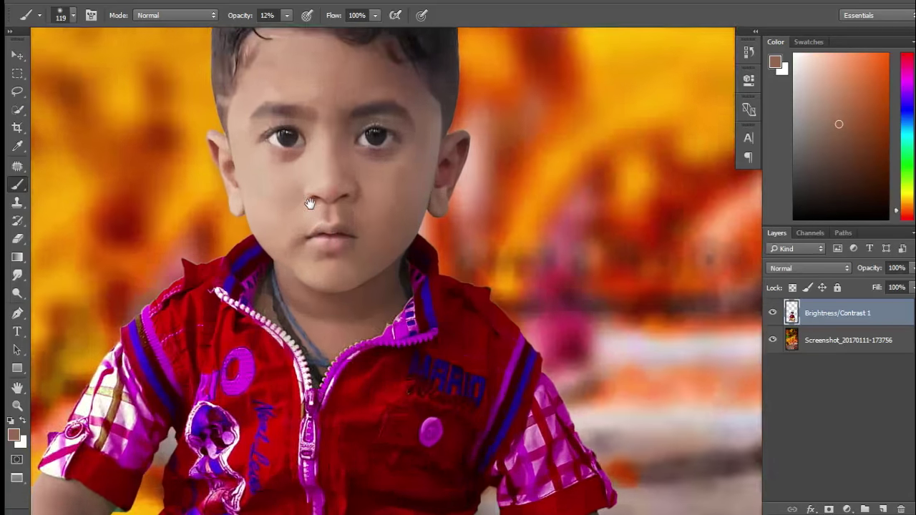
scroll(249, 274, up, 2)
scroll(248, 247, up, 2)
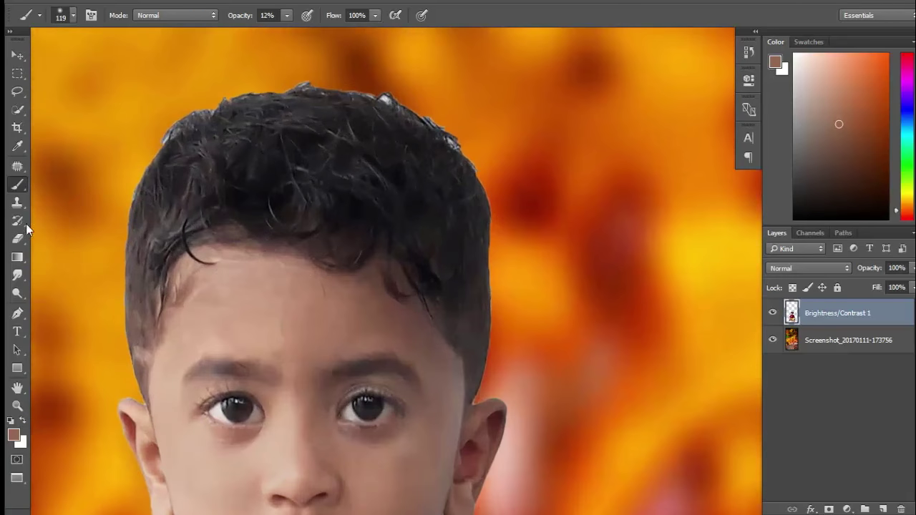
scroll(237, 365, down, 1)
scroll(264, 178, down, 2)
scroll(264, 178, down, 3)
click(848, 339)
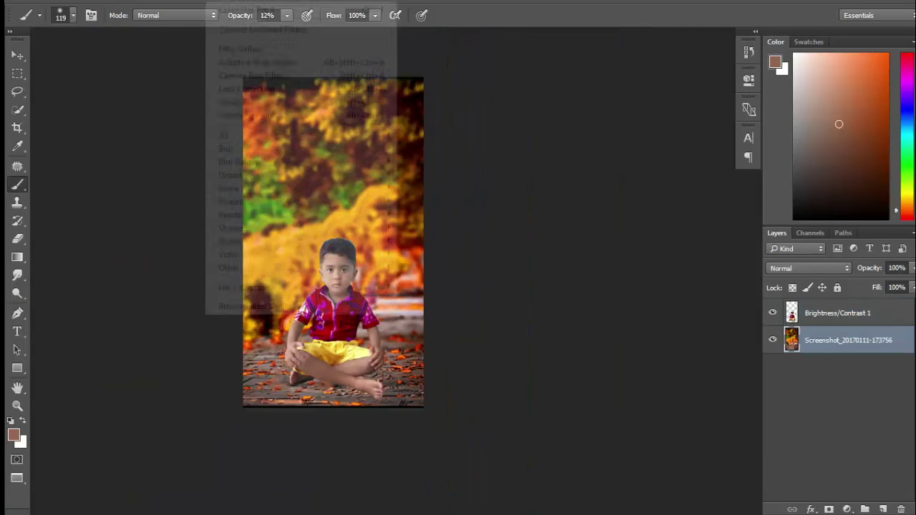
In Camera Raw, set Exposure -0.25, Contrast +57, Highlights -20 and Blacks -35.
click(250, 88)
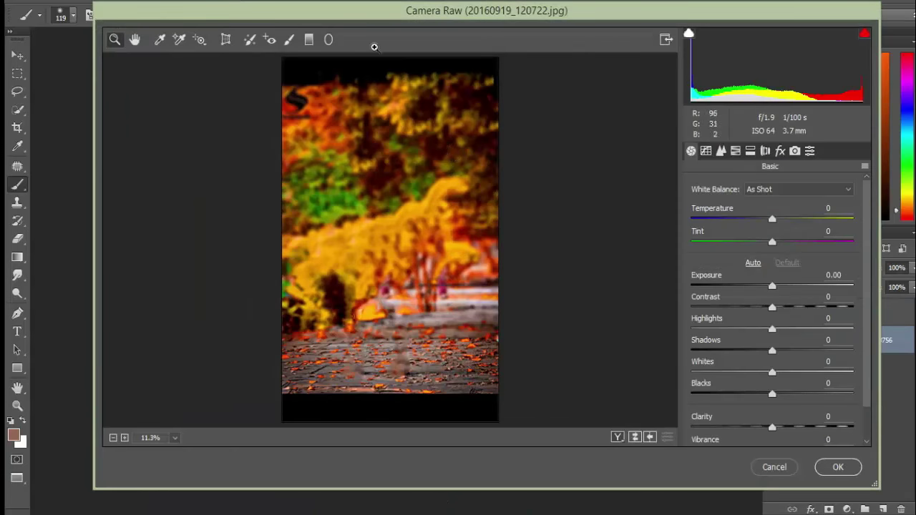
mouse_move(772, 286)
mouse_down()
mouse_move(746, 286)
mouse_move(768, 287)
mouse_up()
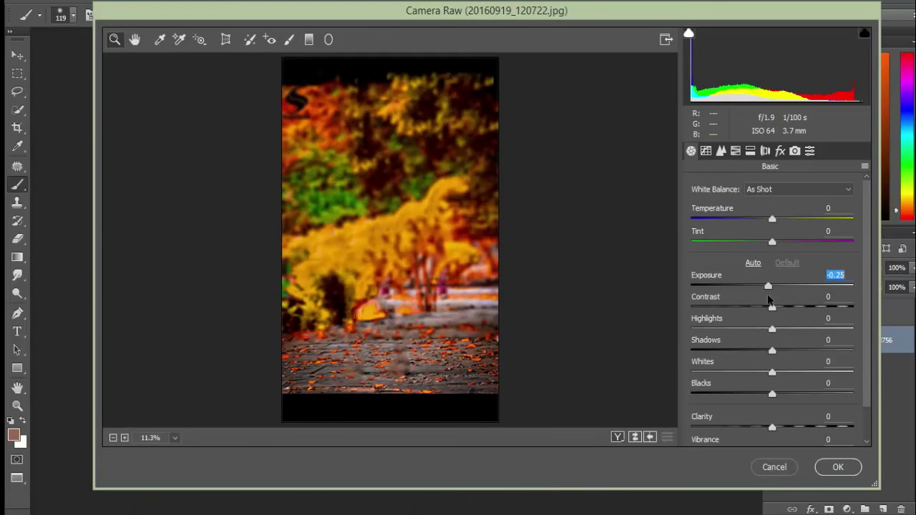
drag(748, 316, 818, 319)
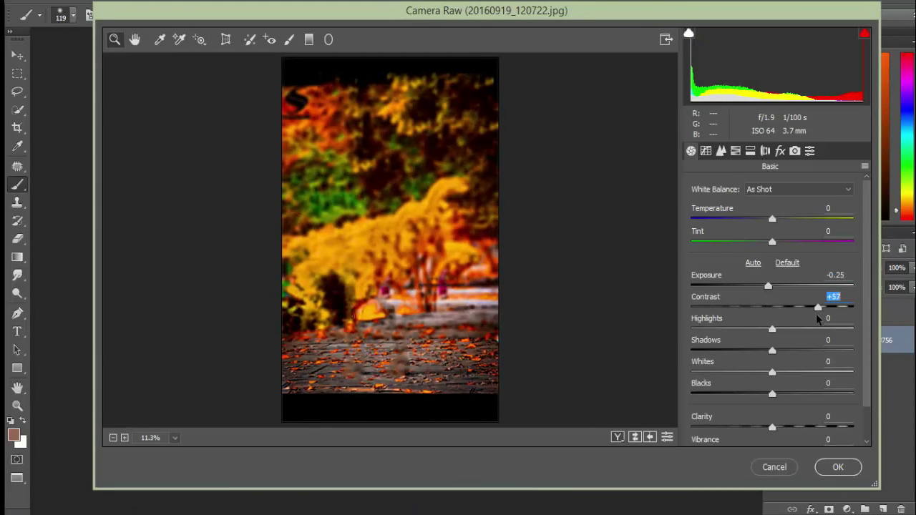
mouse_move(731, 337)
mouse_down()
mouse_move(761, 337)
mouse_move(744, 360)
mouse_move(801, 369)
mouse_move(746, 383)
mouse_up()
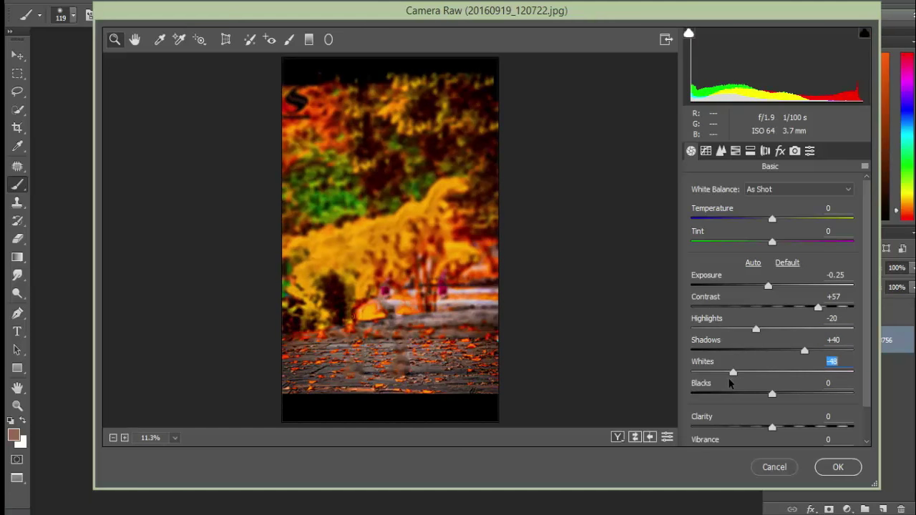
mouse_move(754, 399)
mouse_down()
mouse_move(697, 394)
mouse_move(741, 400)
mouse_up()
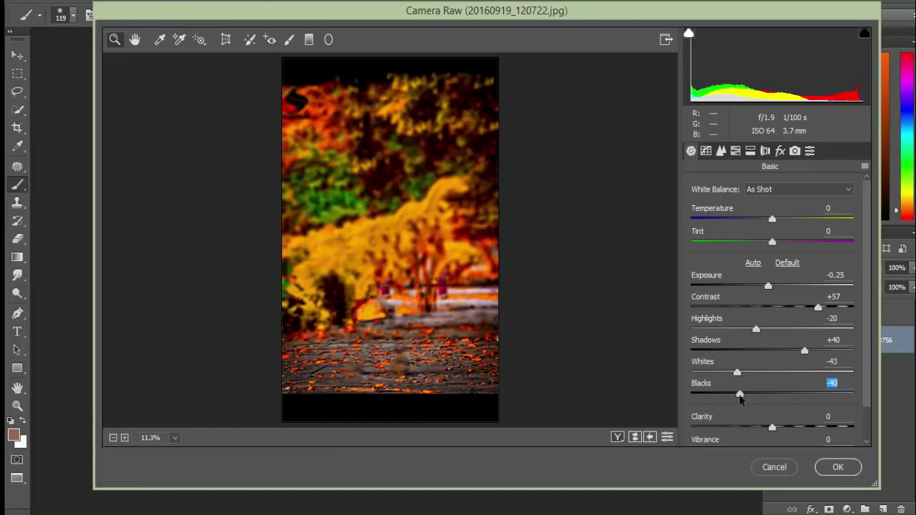
Raise Clarity to +80 and Vibrance to +65, bringing Saturation back toward zero.
scroll(744, 402, down, 1)
drag(772, 388, 851, 388)
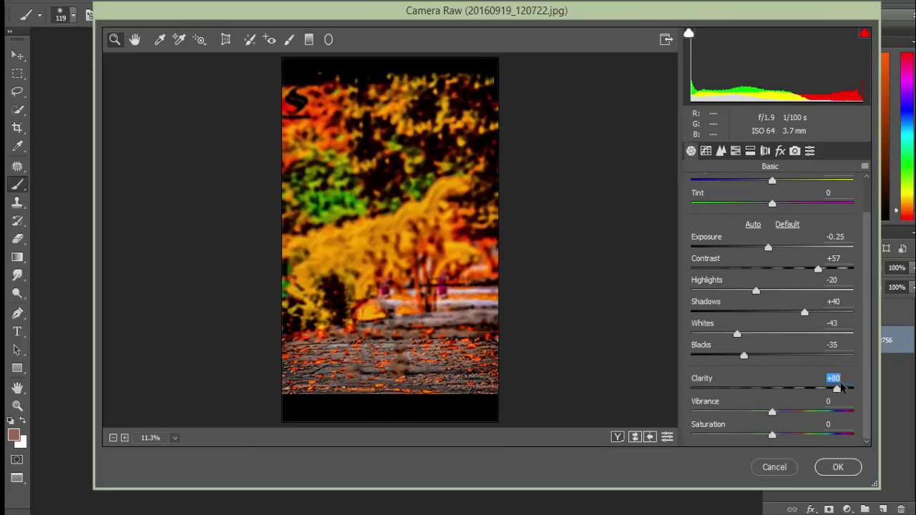
mouse_move(759, 414)
mouse_down()
mouse_move(683, 421)
mouse_move(820, 426)
mouse_up()
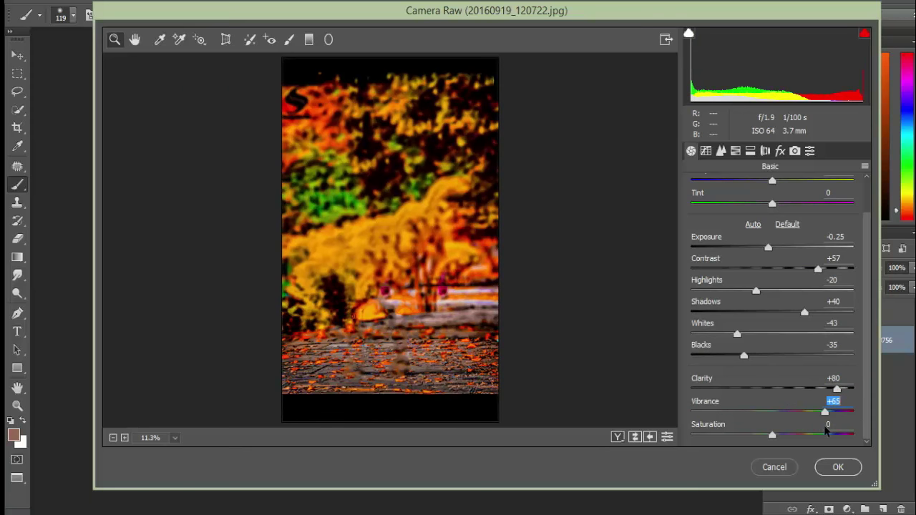
drag(843, 441, 773, 441)
Review HSL saturation and add a slight -7 post-crop vignette.
click(720, 150)
click(729, 206)
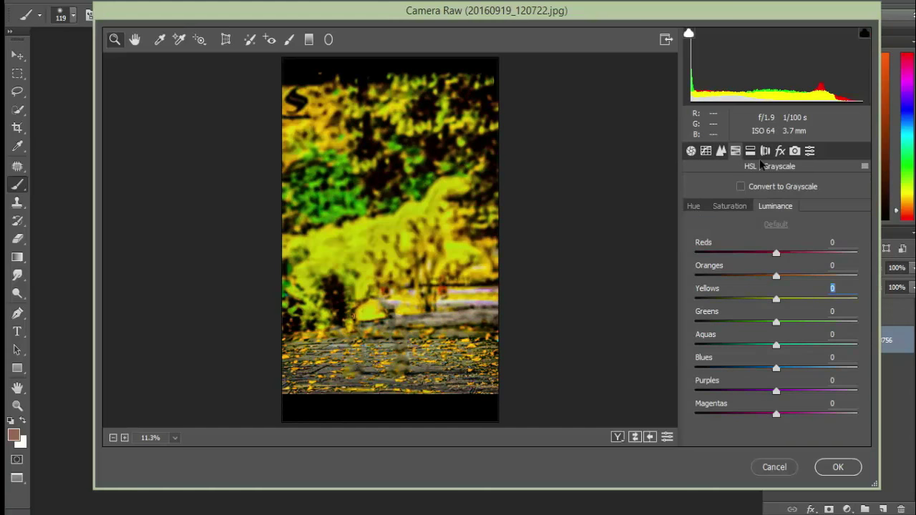
click(749, 150)
click(780, 156)
mouse_move(772, 381)
mouse_down()
mouse_move(728, 383)
mouse_move(772, 385)
mouse_up()
key(ctrl+alt+1)
Apply the Camera Raw grade, delete Selective Color 1, and start a Tilt-Shift blur.
click(838, 467)
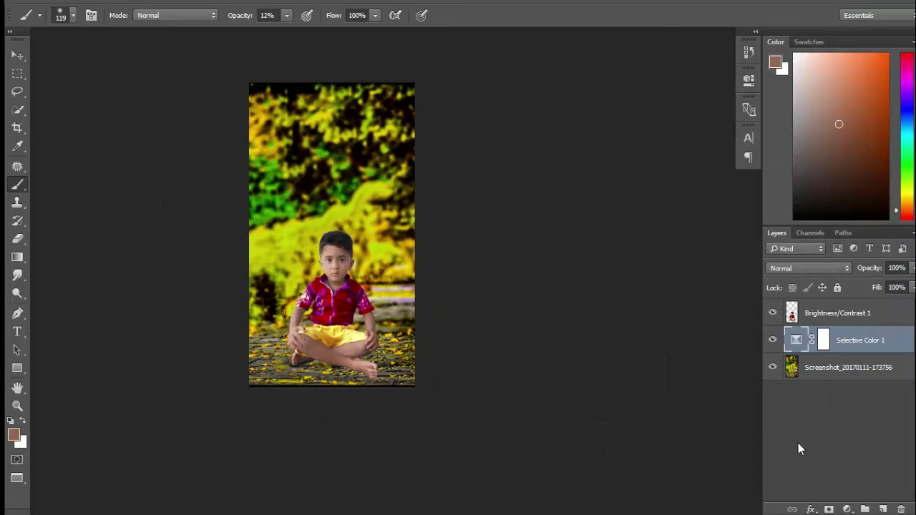
key(Delete)
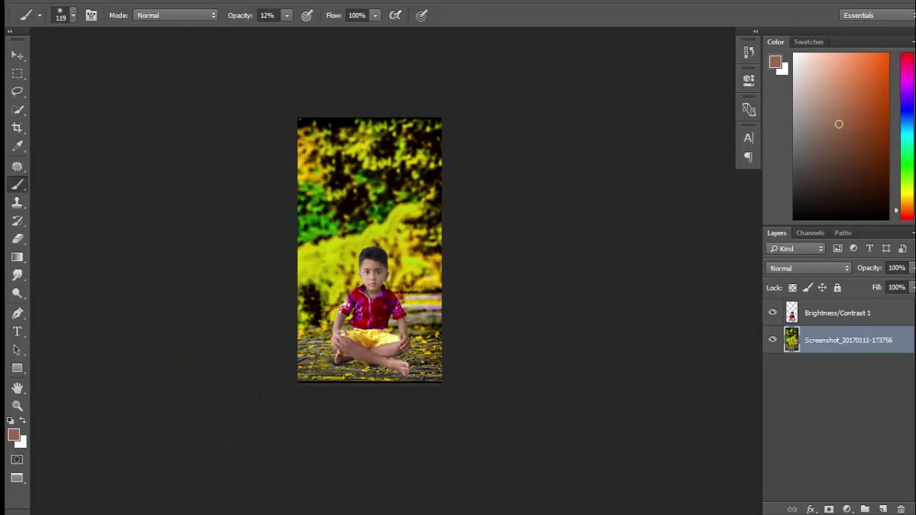
key(alt+t)
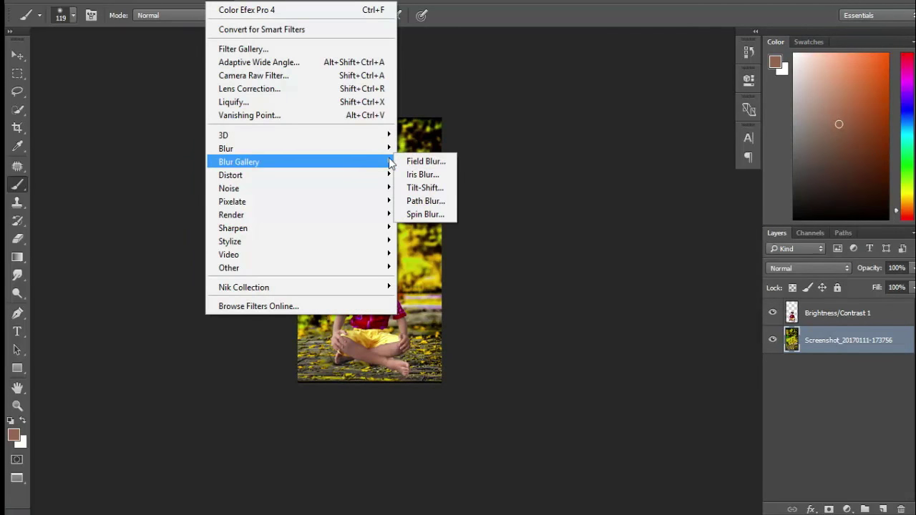
click(428, 187)
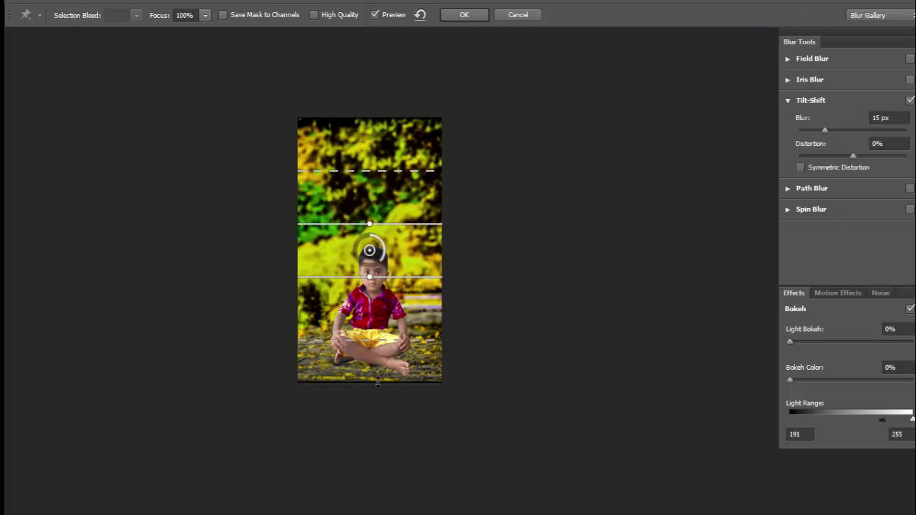
Widen the tilt-shift sharp zone and centre it on the boy's waist.
drag(379, 277, 339, 255)
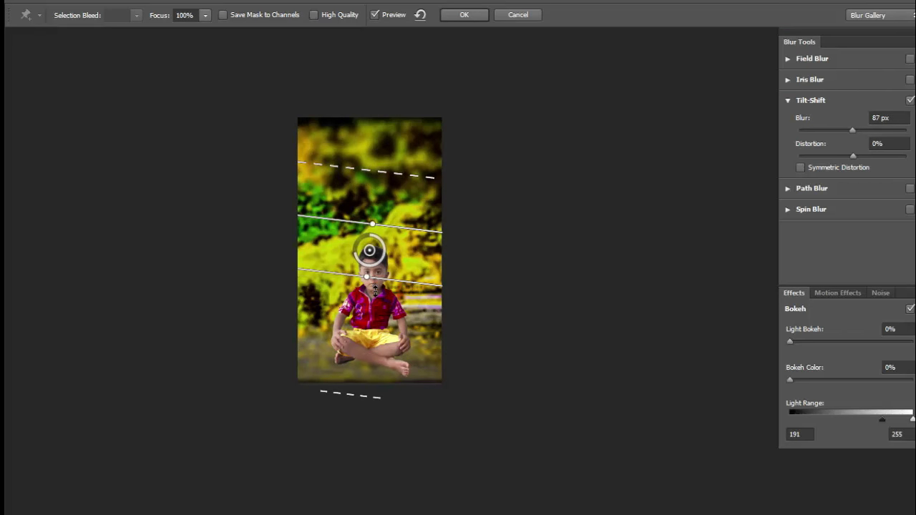
drag(369, 276, 343, 486)
drag(369, 250, 368, 348)
key(ctrl+plus)
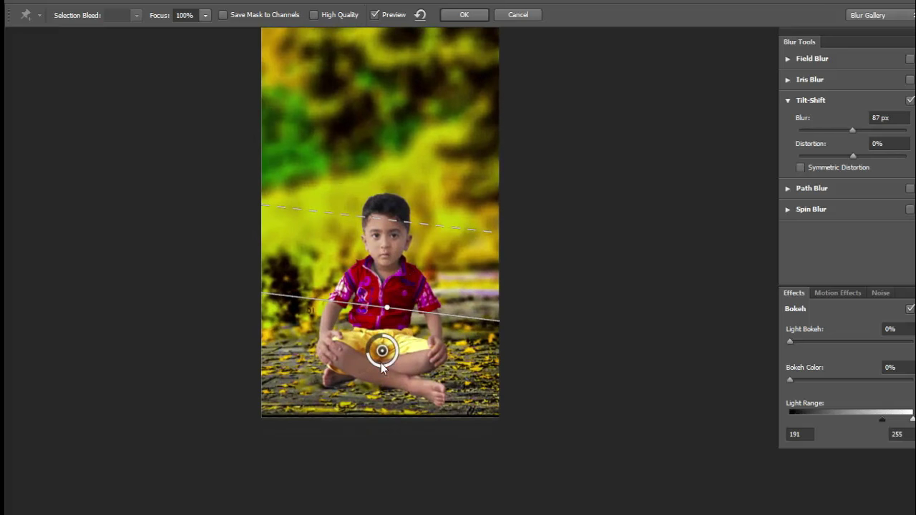
drag(321, 306, 329, 334)
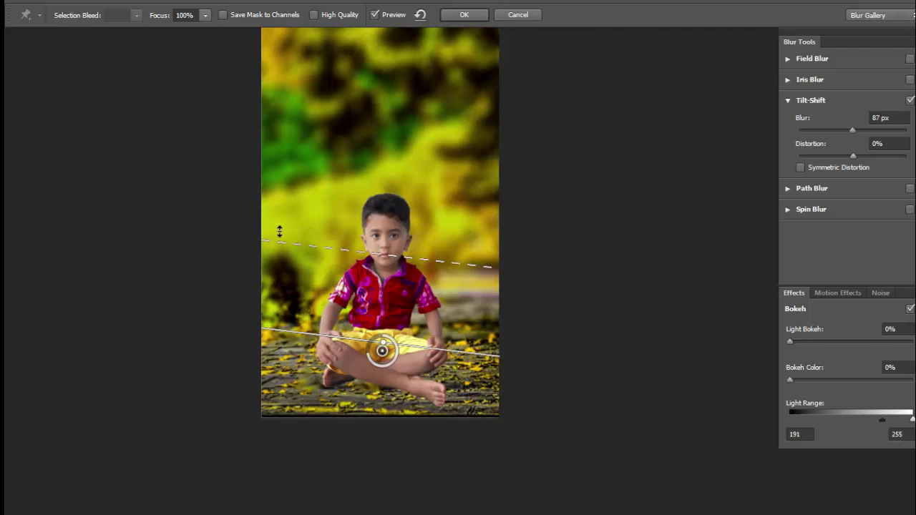
mouse_move(368, 356)
mouse_down()
mouse_move(370, 369)
mouse_move(364, 344)
mouse_up()
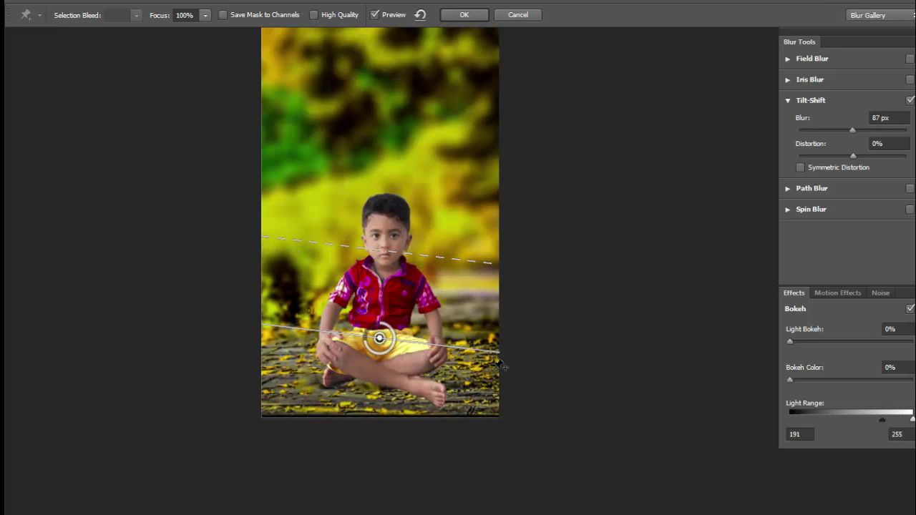
drag(366, 352, 384, 342)
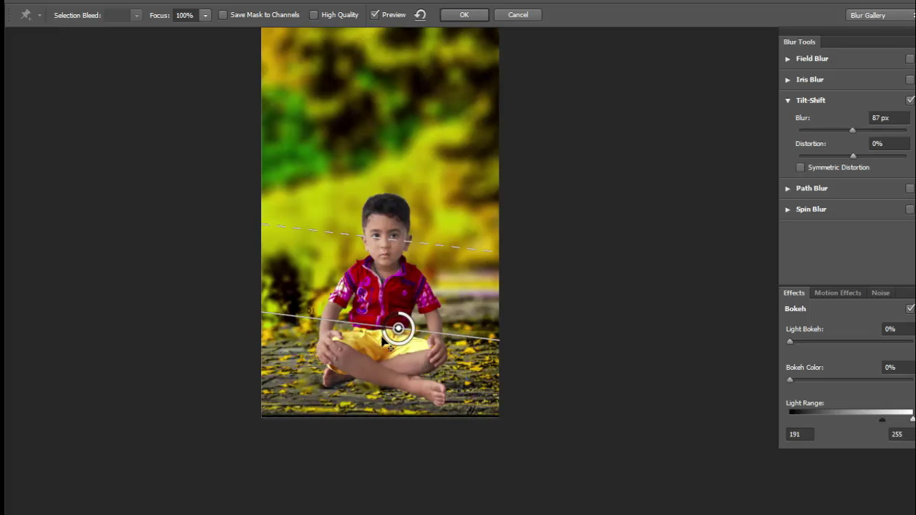
Rotate the focus band, set the blur to 52 px, and apply it.
drag(409, 295, 402, 295)
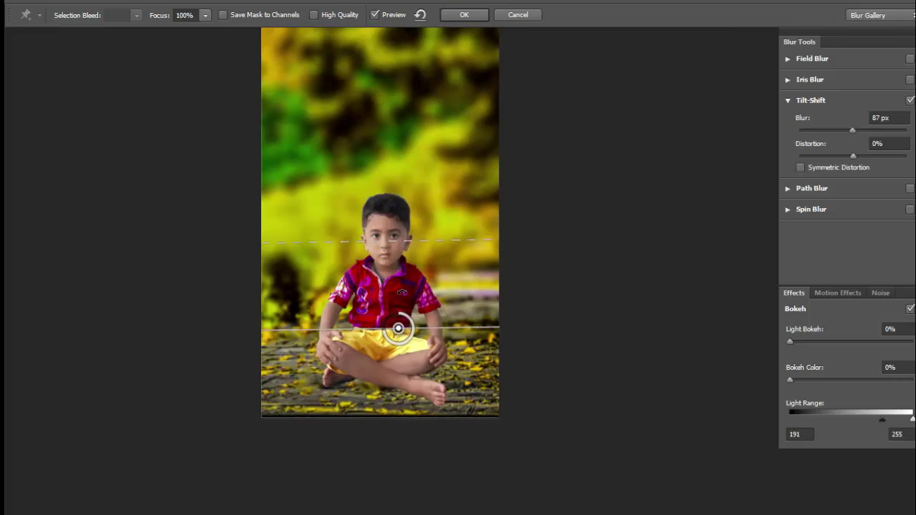
key(ctrl+plus)
key(ctrl+minus)
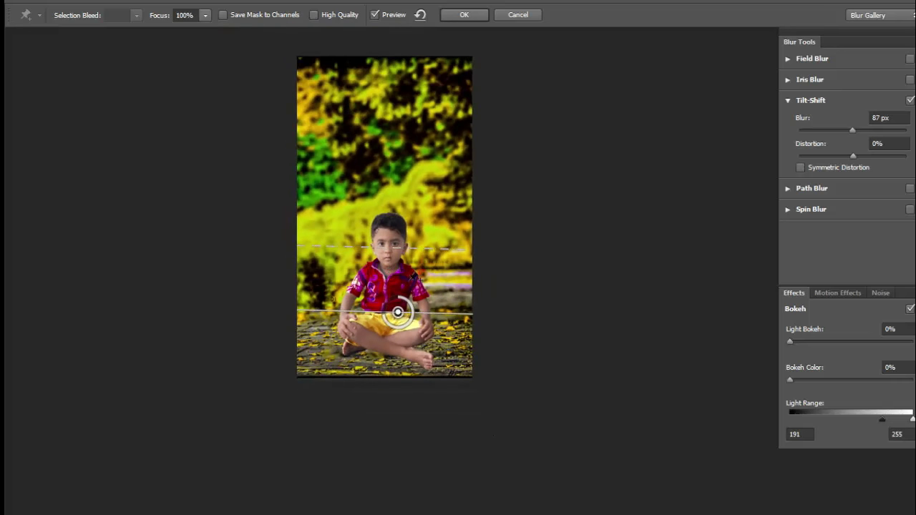
drag(385, 324, 386, 324)
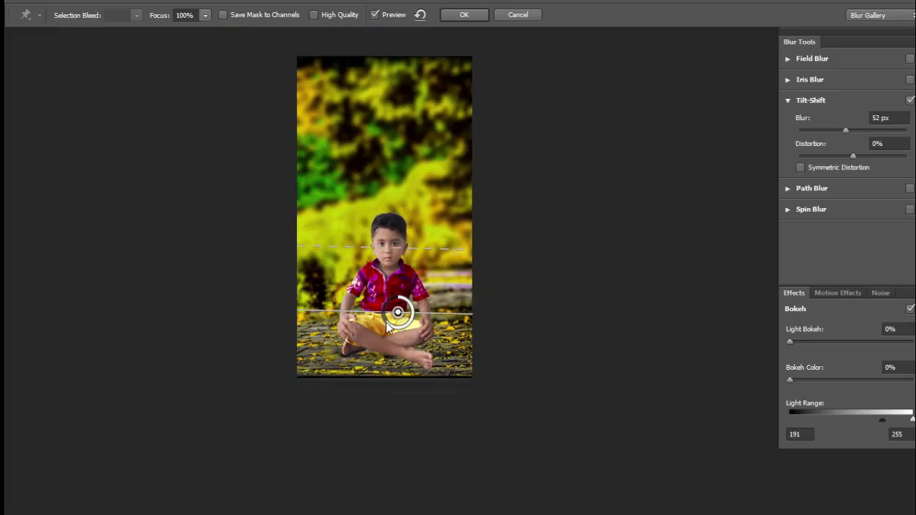
click(462, 15)
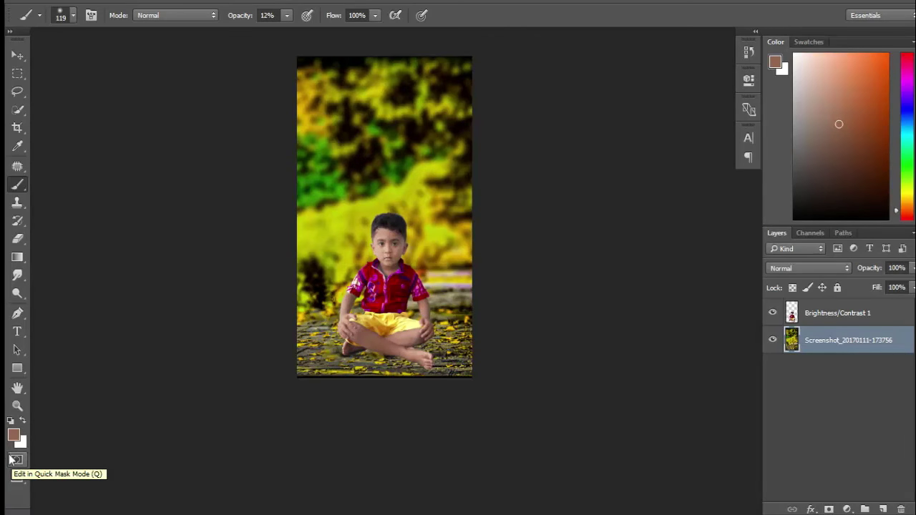
On Brightness/Contrast 1, set up the Smudge tool with a bristle tip at 53% strength.
key(ctrl+plus)
key(ctrl+plus)
key(ctrl+plus)
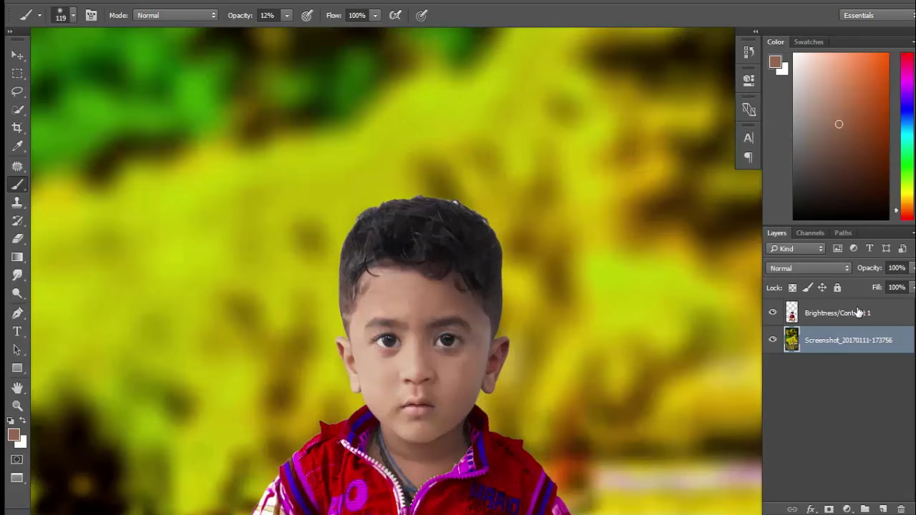
click(858, 313)
click(18, 274)
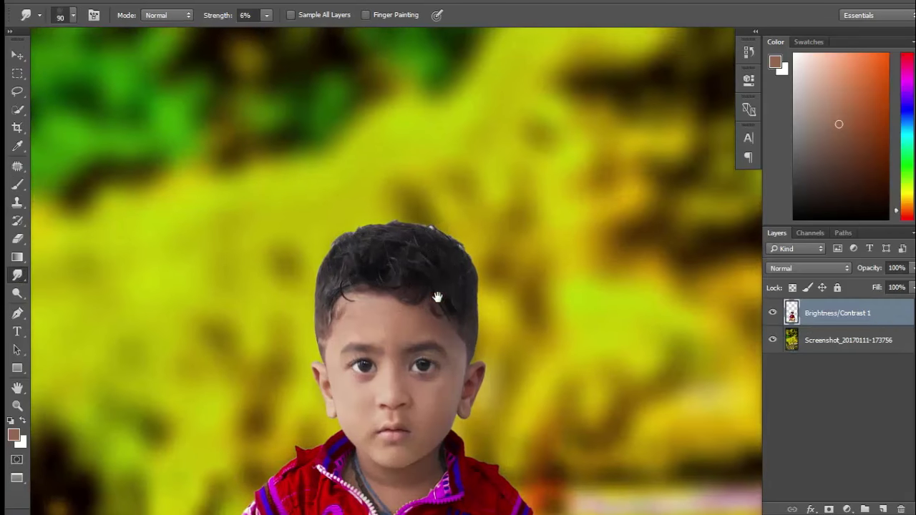
right_click(435, 263)
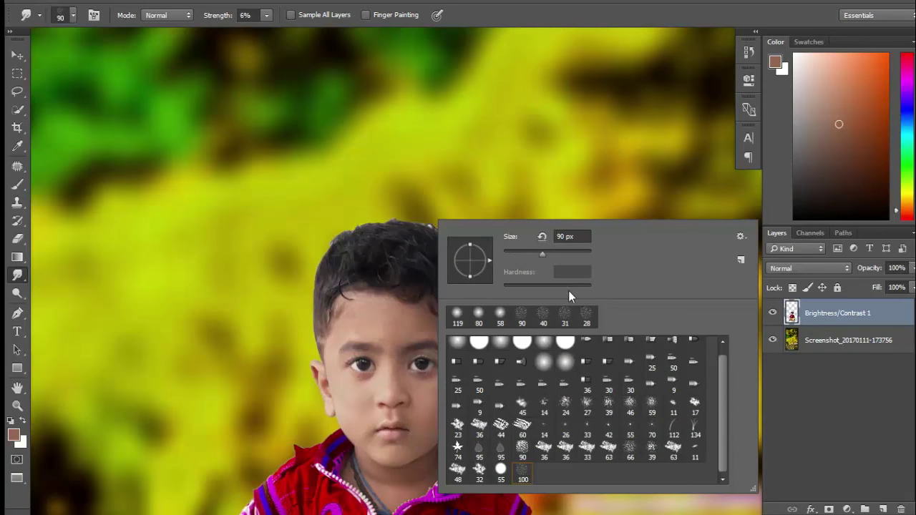
click(629, 342)
key(Return)
scroll(418, 249, up, 3)
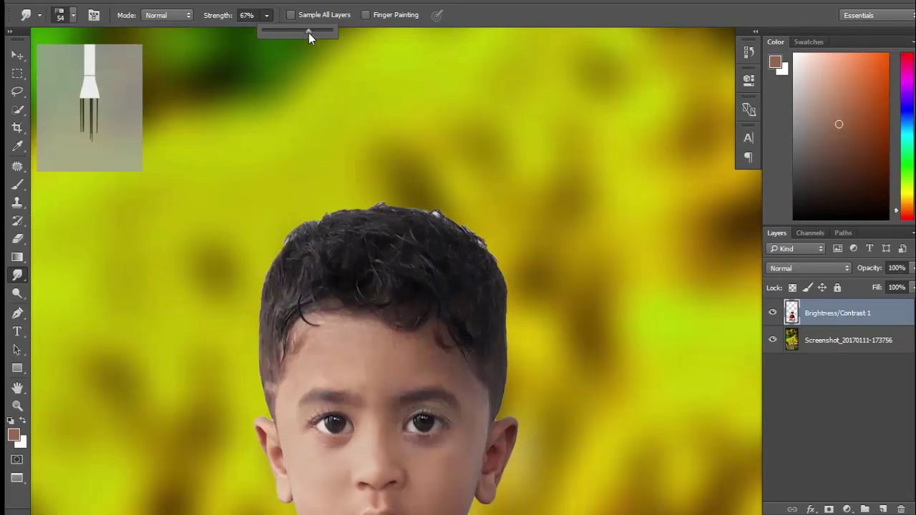
drag(403, 198, 446, 231)
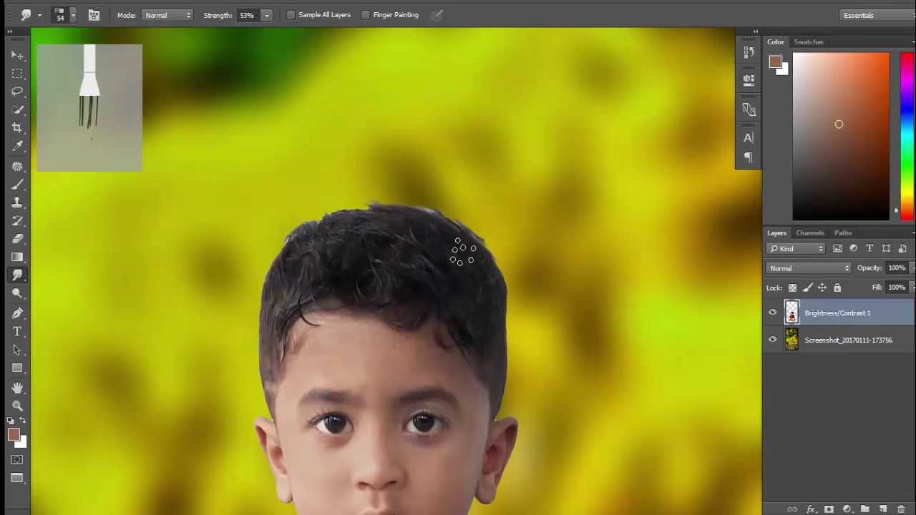
Smudge strands out along the top and left hair edges, lowering strength to 47%.
mouse_move(480, 280)
mouse_down()
mouse_move(390, 218)
mouse_move(442, 262)
mouse_move(317, 235)
mouse_up()
mouse_move(452, 289)
mouse_down()
mouse_move(379, 280)
mouse_move(250, 304)
mouse_up()
mouse_move(425, 241)
mouse_down()
mouse_move(290, 227)
mouse_move(393, 253)
mouse_up()
drag(262, 31, 259, 31)
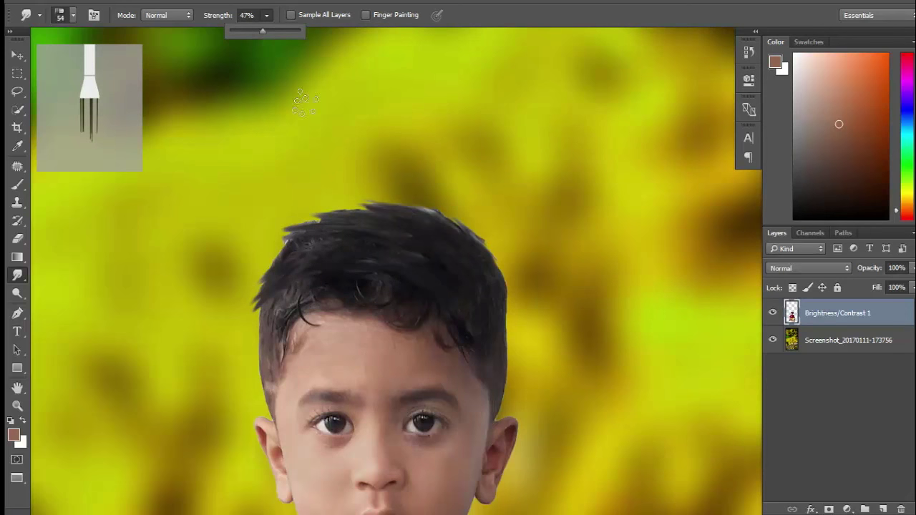
click(398, 250)
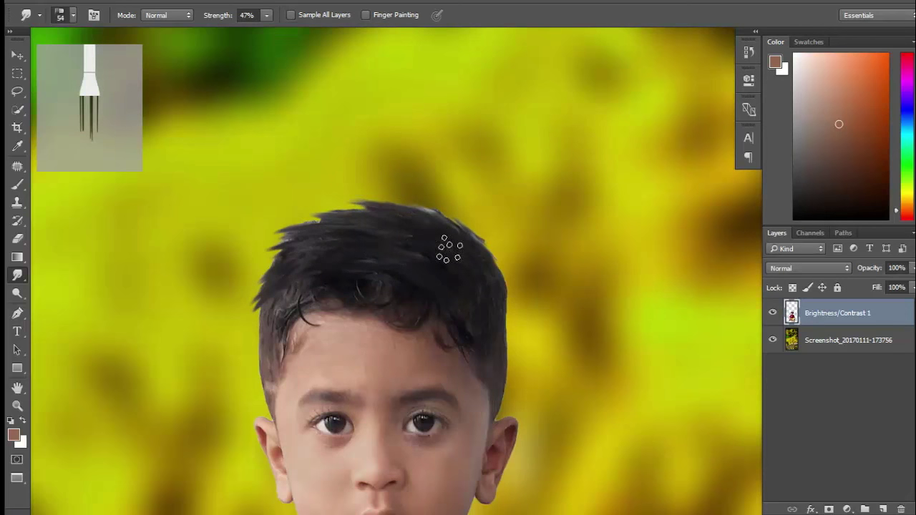
drag(470, 255, 432, 210)
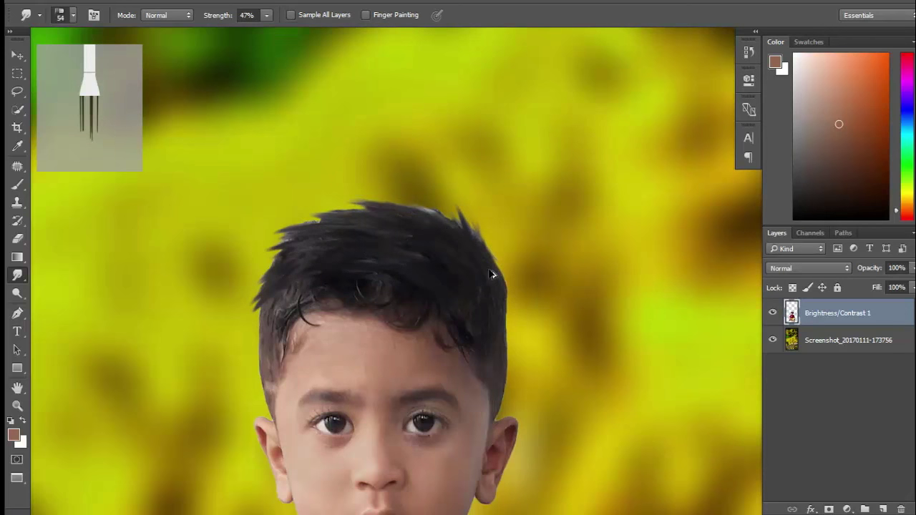
Smudge dark wisps along the left hairline and forehead into the background.
scroll(490, 274, up, 1)
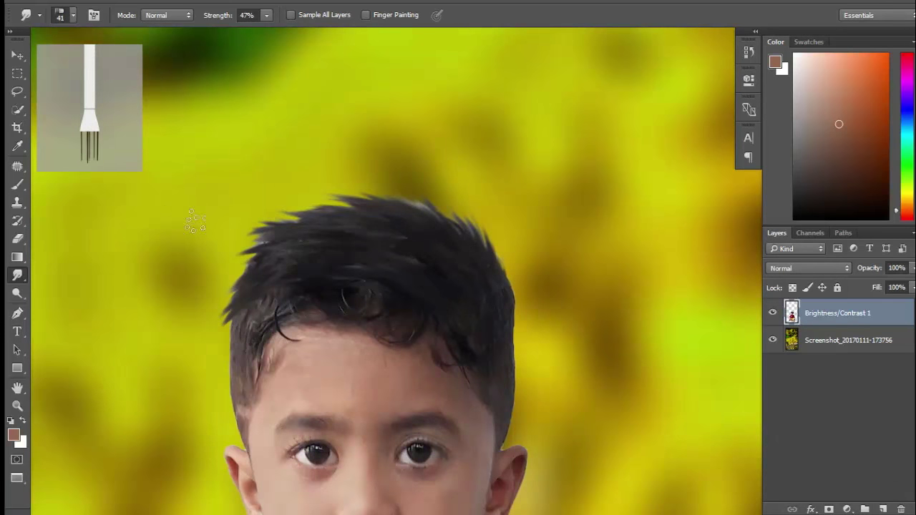
drag(226, 273, 276, 170)
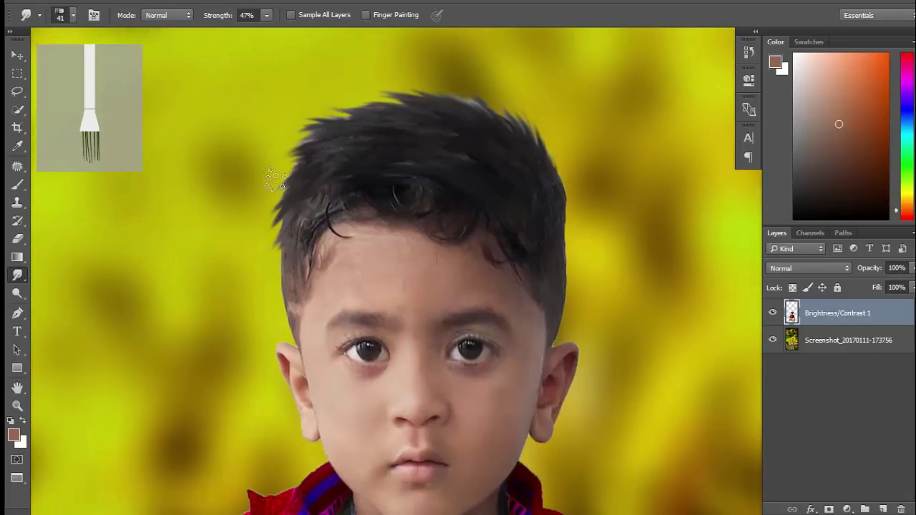
drag(252, 194, 470, 217)
drag(314, 215, 260, 289)
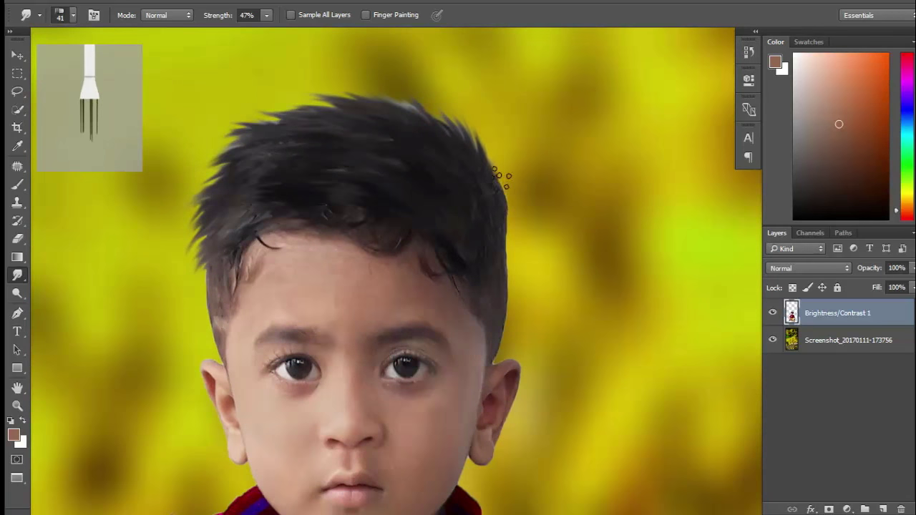
mouse_move(410, 259)
mouse_down()
mouse_move(231, 249)
mouse_move(251, 239)
mouse_move(381, 240)
mouse_up()
drag(322, 176, 153, 278)
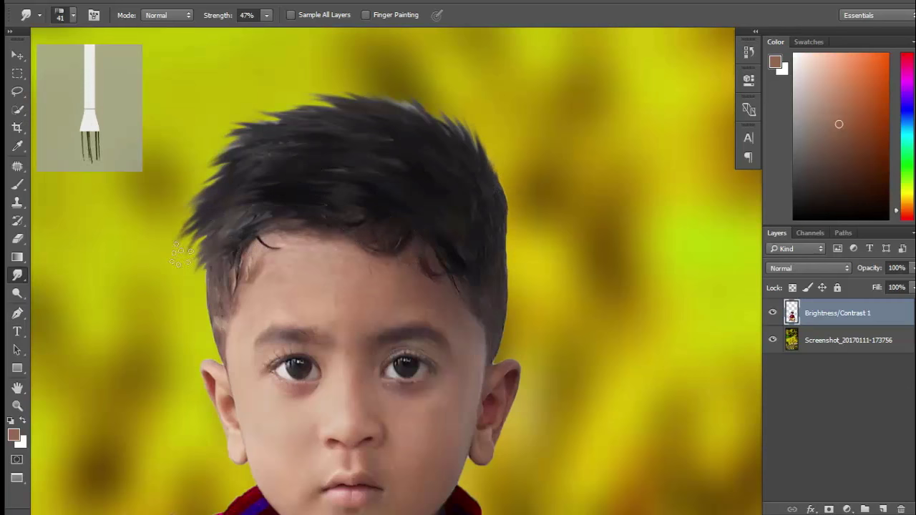
mouse_move(239, 242)
mouse_down()
mouse_move(221, 245)
mouse_move(212, 261)
mouse_up()
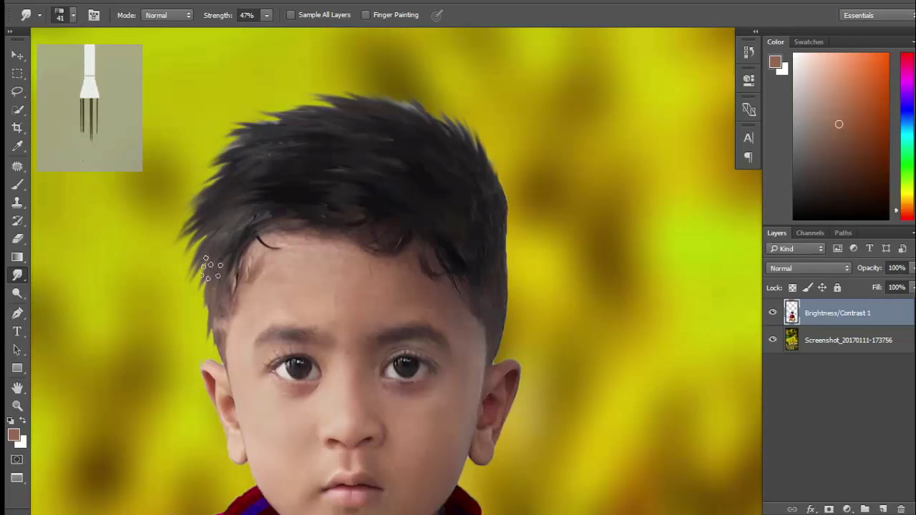
Pull hair wisps outward along the top hairline.
scroll(200, 228, down, 2)
scroll(236, 215, down, 2)
scroll(288, 273, up, 1)
scroll(298, 229, up, 2)
scroll(311, 313, up, 2)
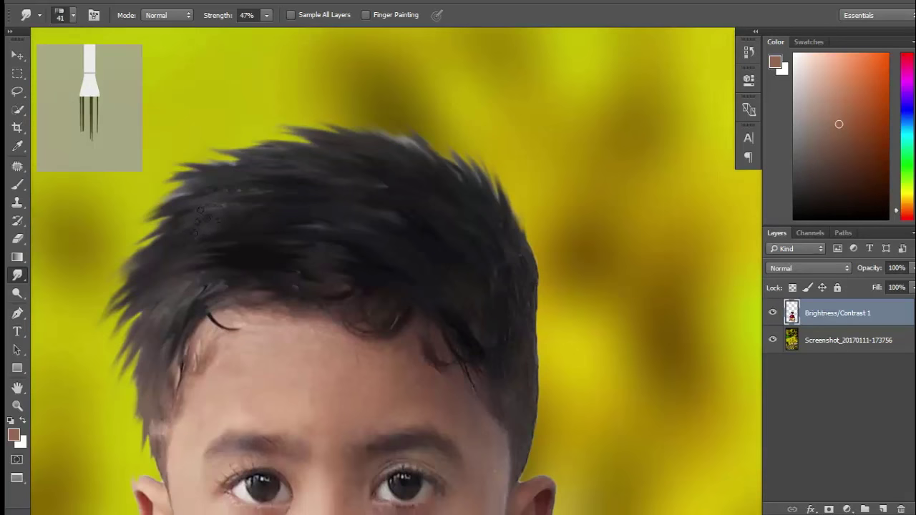
mouse_move(206, 213)
mouse_down()
mouse_move(225, 188)
mouse_move(293, 164)
mouse_move(408, 198)
mouse_move(393, 100)
mouse_up()
scroll(411, 207, down, 2)
scroll(379, 198, down, 3)
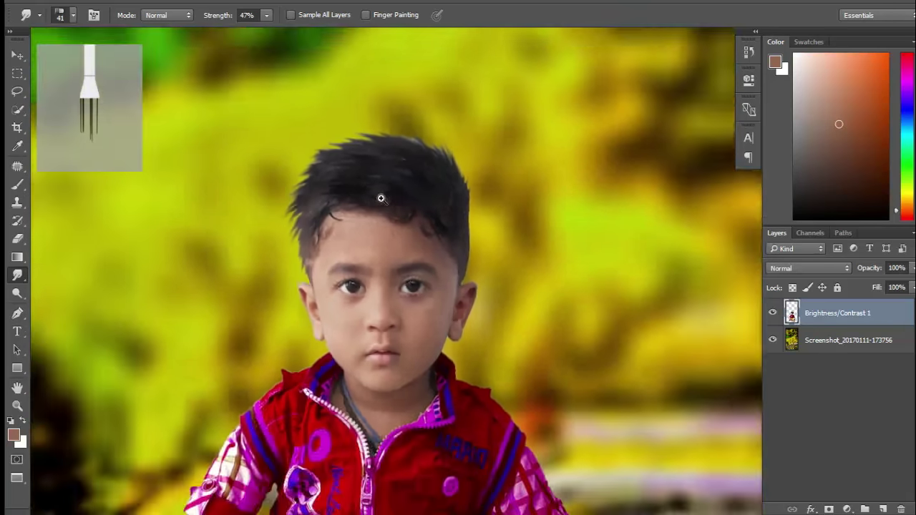
scroll(379, 198, up, 4)
Clone skin over the stray hair strands on the forehead.
key(s)
mouse_move(481, 268)
mouse_down()
mouse_move(509, 245)
mouse_move(465, 280)
mouse_move(421, 258)
mouse_move(462, 245)
mouse_move(435, 241)
mouse_move(486, 248)
mouse_move(514, 306)
mouse_up()
scroll(360, 265, down, 3)
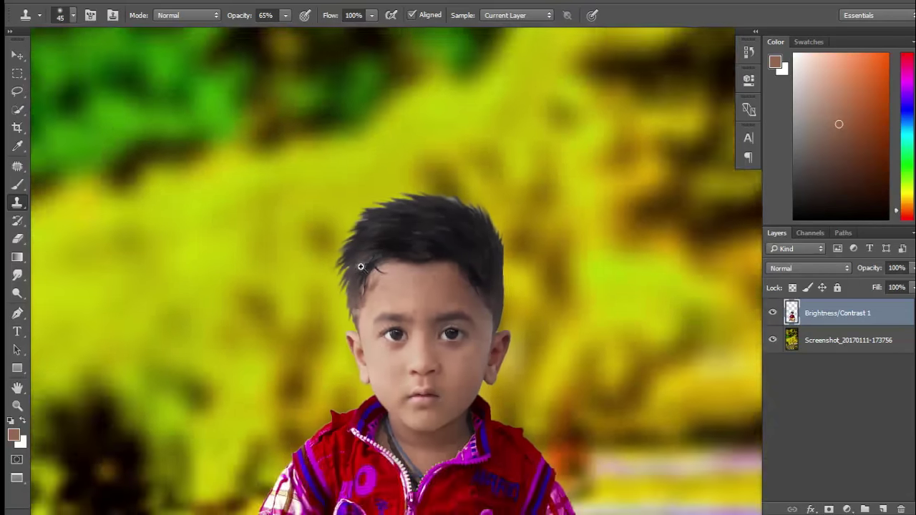
Smudge the hairline down into the forehead and soften the hair edge at the temple.
scroll(384, 269, up, 2)
drag(384, 270, 355, 291)
scroll(355, 291, up, 2)
drag(284, 324, 370, 307)
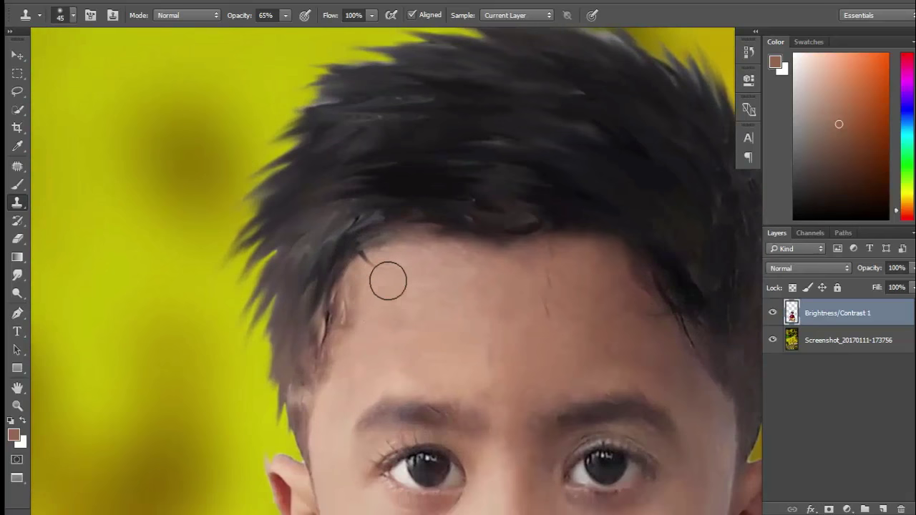
scroll(408, 286, down, 1)
scroll(372, 279, down, 3)
scroll(339, 271, down, 2)
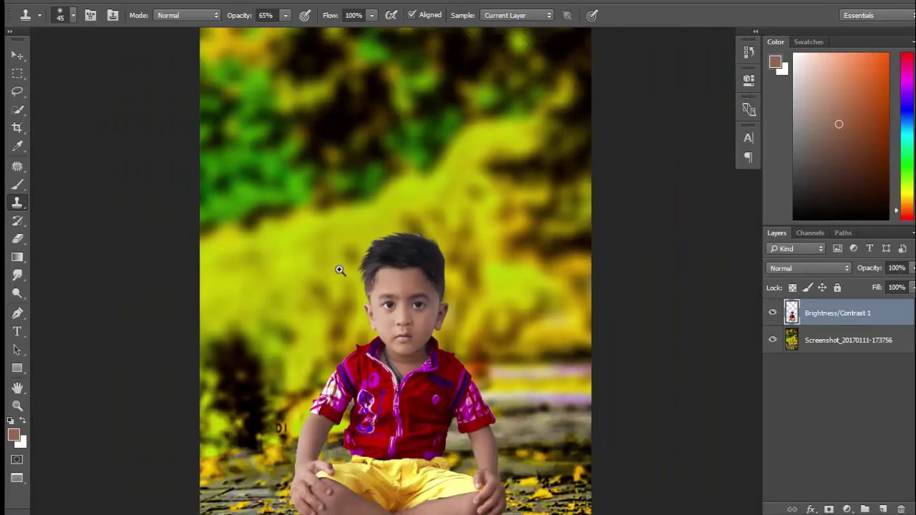
scroll(340, 271, up, 2)
scroll(368, 276, up, 2)
scroll(379, 302, up, 1)
click(18, 275)
scroll(479, 216, up, 2)
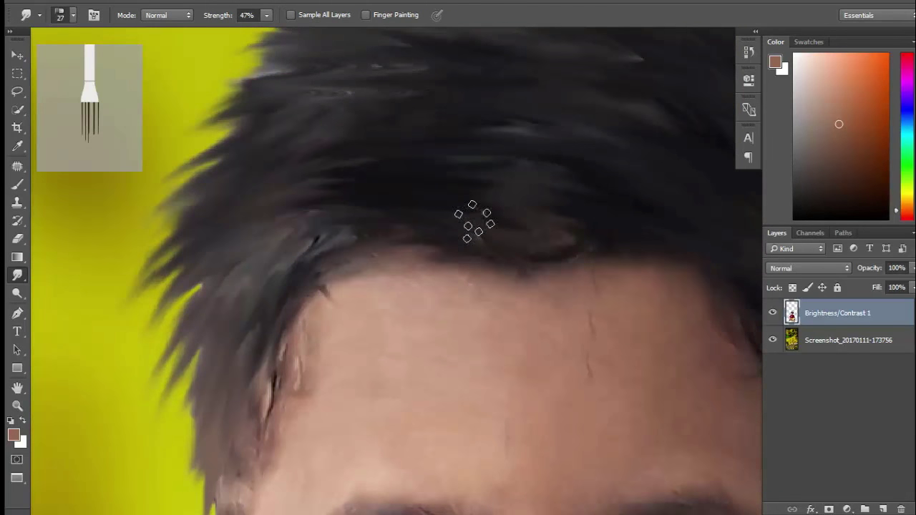
drag(474, 222, 277, 307)
mouse_move(429, 272)
mouse_down()
mouse_move(408, 255)
mouse_move(555, 212)
mouse_up()
mouse_move(432, 252)
mouse_down()
mouse_move(358, 274)
mouse_move(278, 348)
mouse_up()
mouse_move(507, 265)
mouse_down()
mouse_move(395, 296)
mouse_move(423, 300)
mouse_up()
Clone Stamp darker hair over thin hairline patches and the left temple.
scroll(388, 346, down, 5)
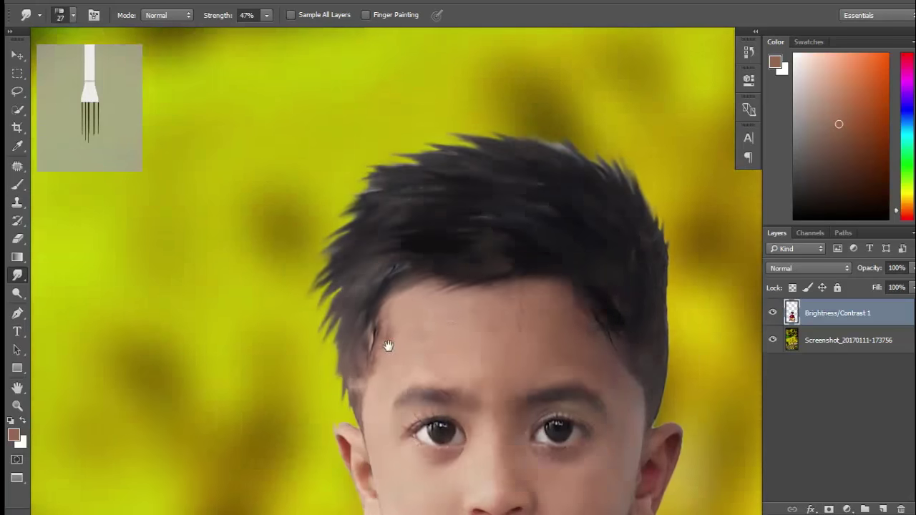
drag(387, 346, 266, 378)
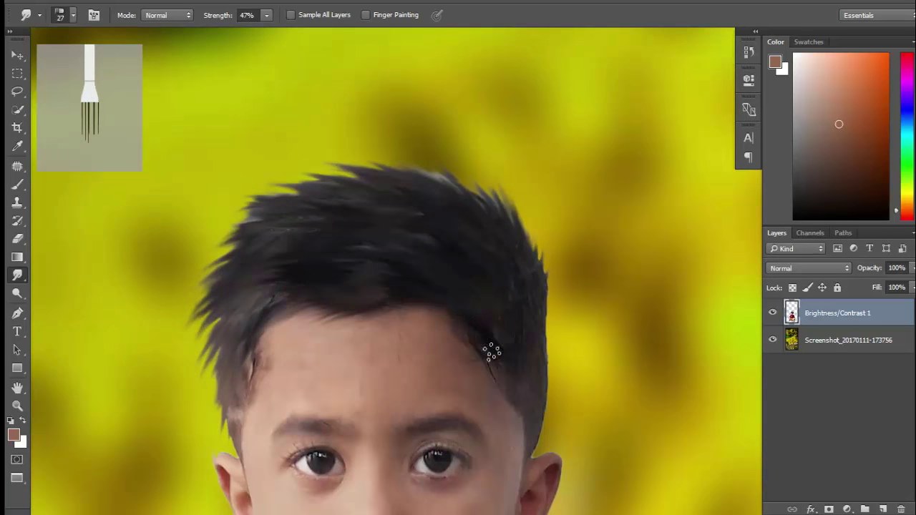
scroll(407, 311, up, 2)
key(s)
mouse_move(515, 256)
mouse_down()
mouse_move(452, 247)
mouse_move(293, 257)
mouse_move(327, 259)
mouse_move(388, 239)
mouse_up()
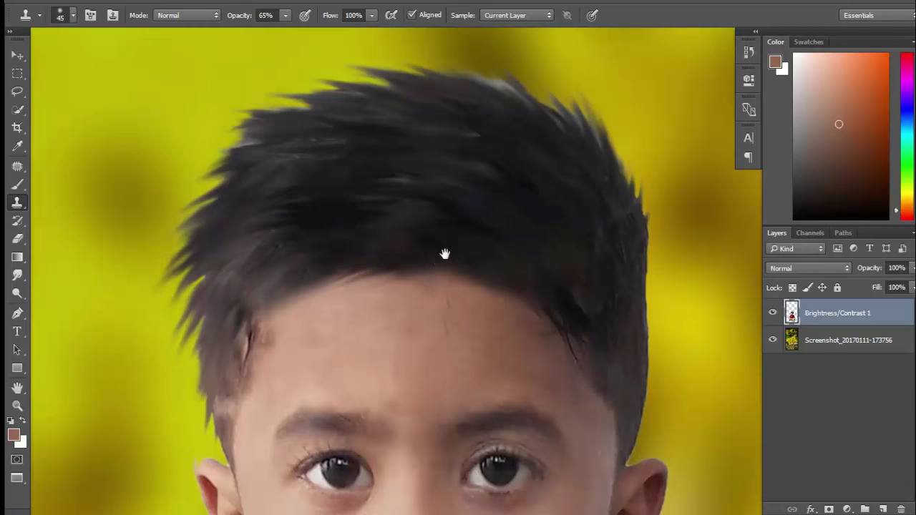
scroll(448, 253, down, 3)
scroll(422, 258, up, 1)
scroll(312, 307, up, 1)
mouse_move(307, 231)
mouse_down()
mouse_move(276, 321)
mouse_move(360, 193)
mouse_move(302, 189)
mouse_move(254, 282)
mouse_move(309, 184)
mouse_up()
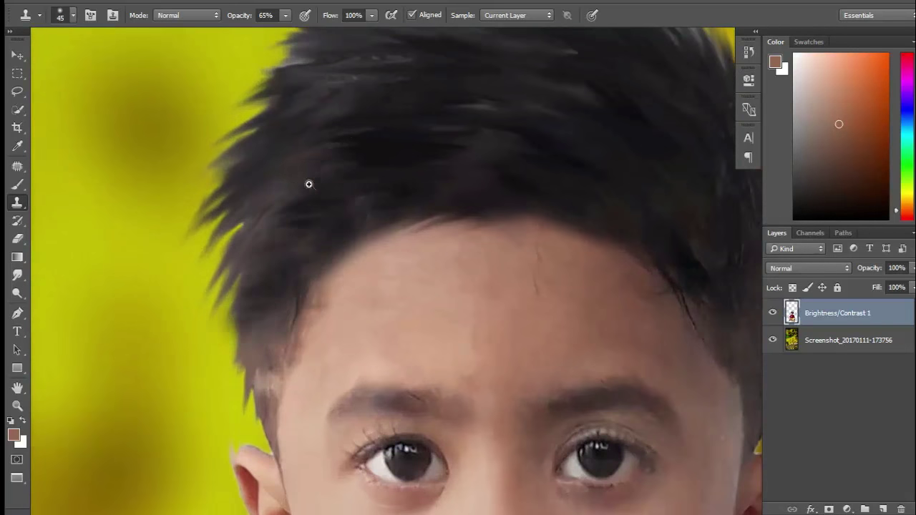
Inspect the hair against the background, then clone hair over the right hairline edge.
scroll(351, 249, down, 3)
scroll(284, 228, down, 1)
scroll(266, 215, down, 1)
scroll(265, 215, up, 2)
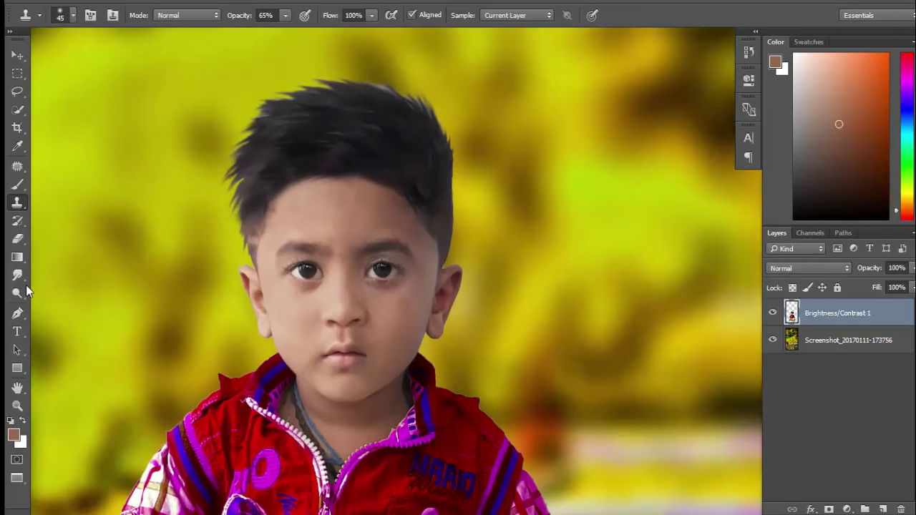
key(r)
scroll(255, 216, up, 2)
scroll(255, 216, up, 2)
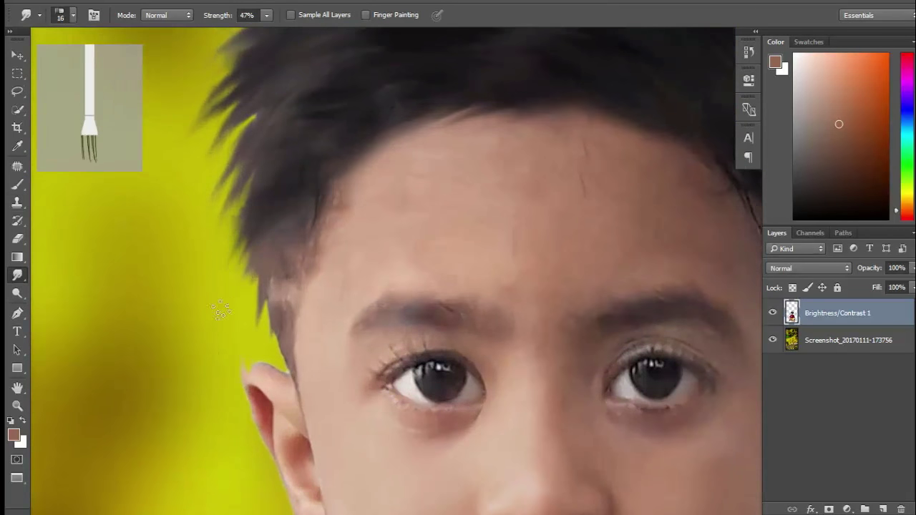
scroll(219, 311, down, 1)
drag(203, 279, 202, 310)
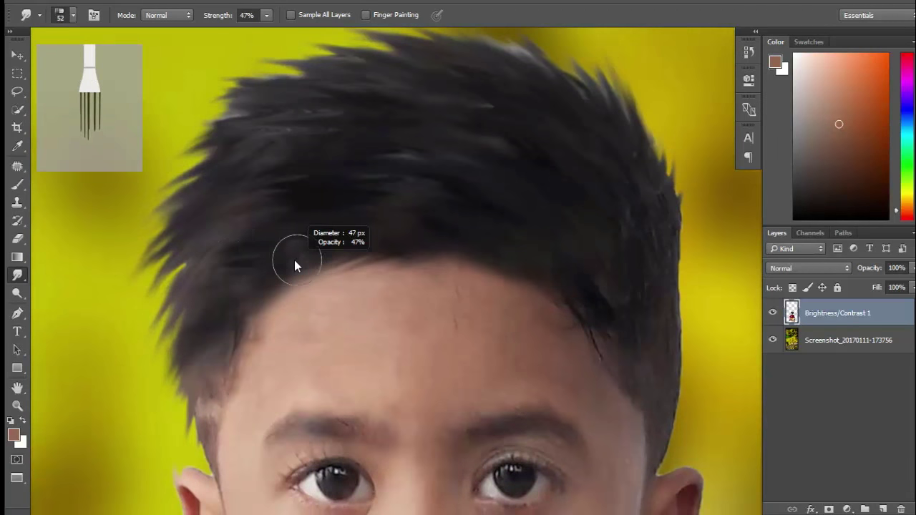
scroll(280, 139, down, 2)
scroll(280, 139, up, 2)
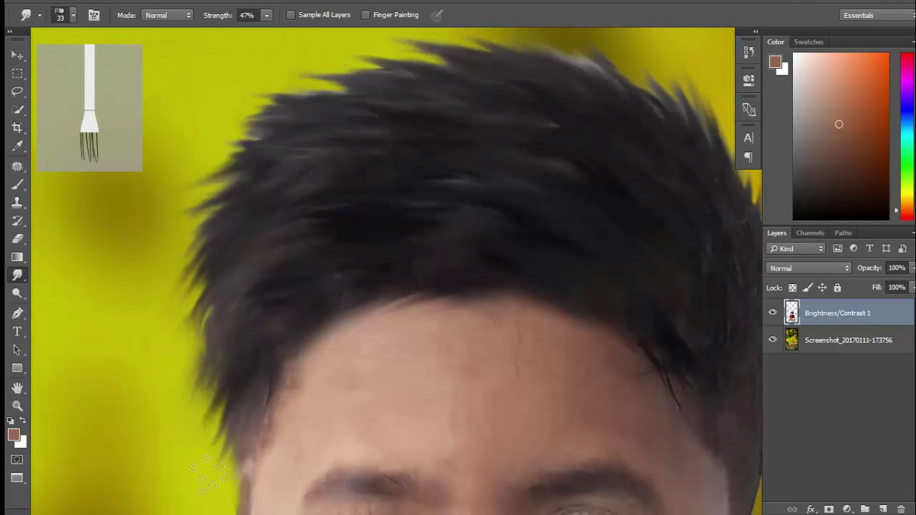
scroll(167, 323, down, 3)
scroll(167, 323, up, 1)
scroll(206, 430, up, 1)
scroll(276, 290, up, 1)
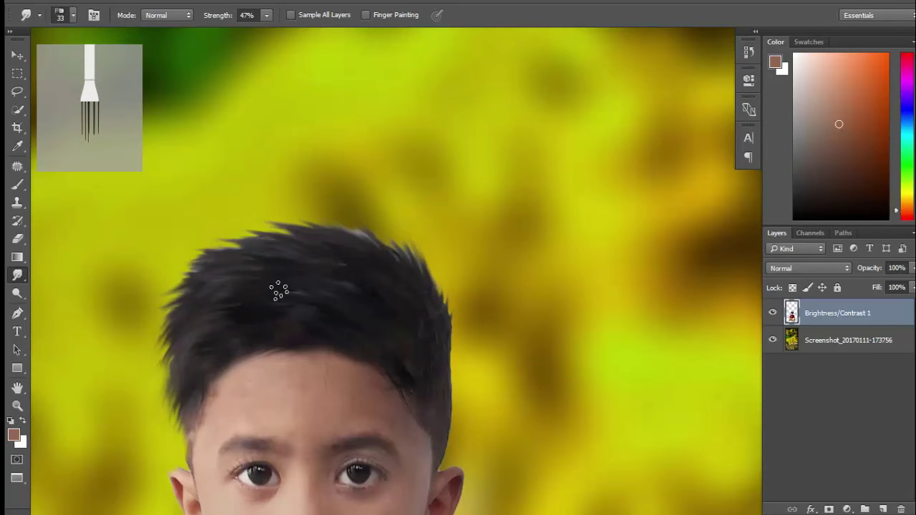
scroll(317, 245, up, 1)
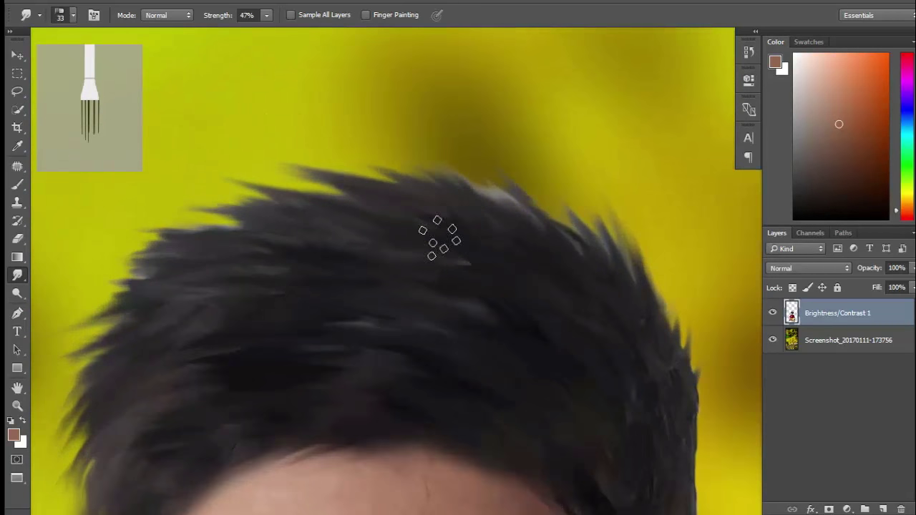
scroll(390, 233, down, 1)
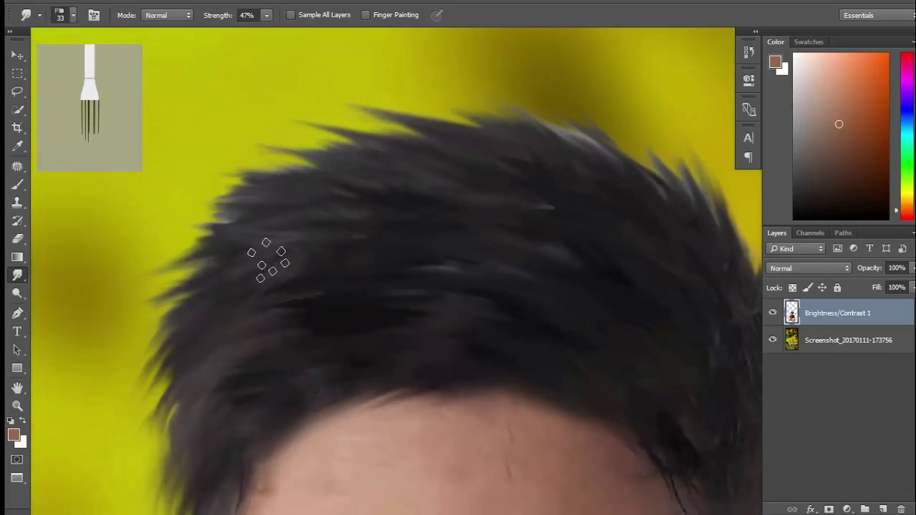
scroll(301, 159, down, 1)
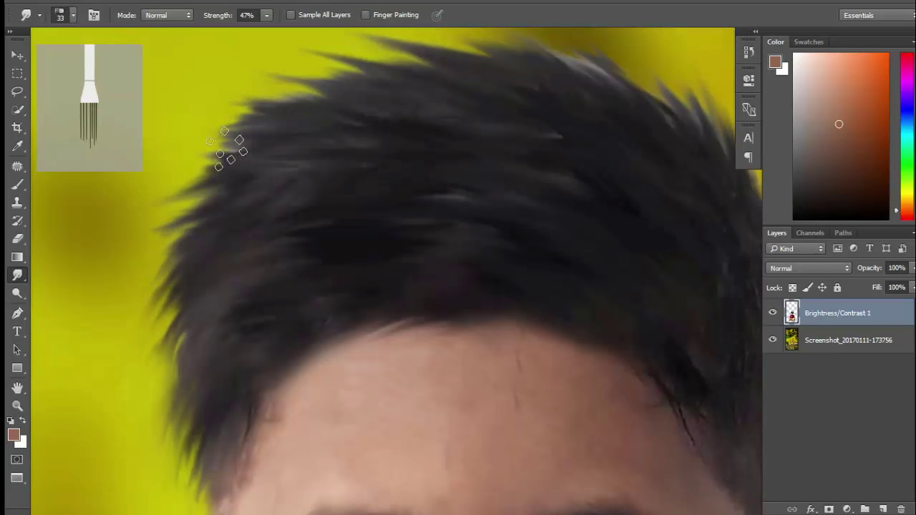
scroll(244, 247, down, 1)
scroll(236, 265, down, 1)
scroll(334, 284, up, 1)
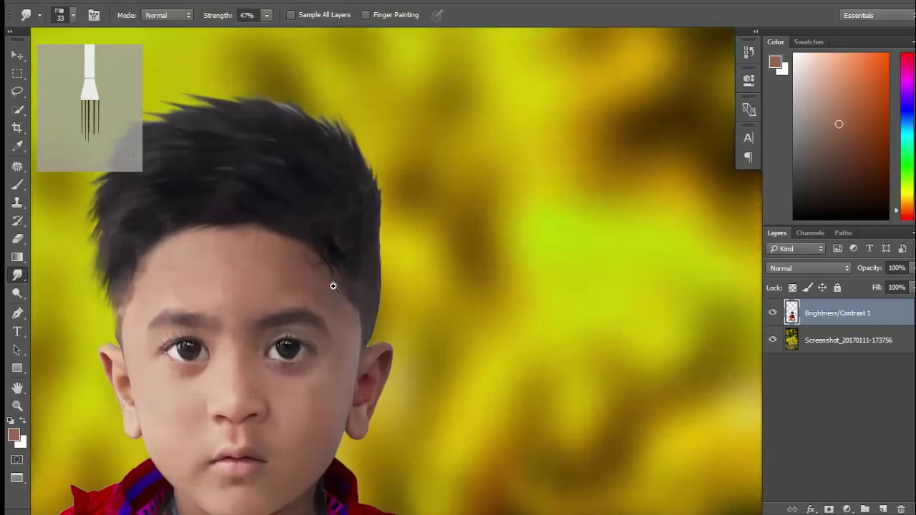
scroll(301, 323, up, 1)
scroll(320, 319, up, 1)
click(17, 238)
click(17, 203)
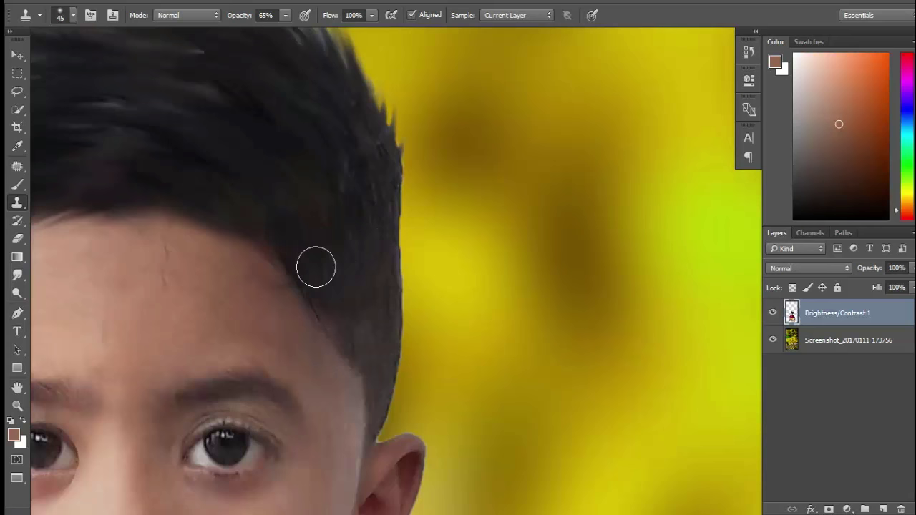
drag(314, 281, 328, 293)
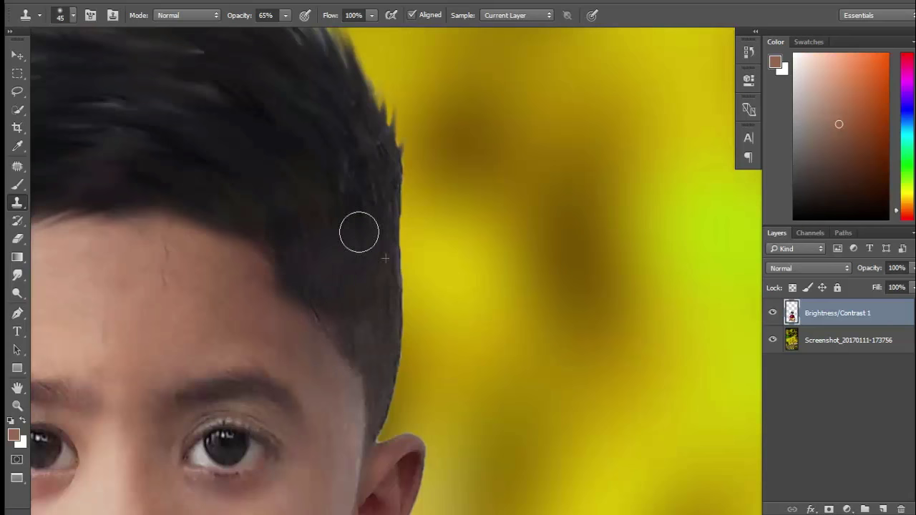
Set Smudge to an 8 px bristle brush preset and smudge a thin streak into the temple hair.
scroll(304, 256, down, 3)
scroll(334, 284, up, 2)
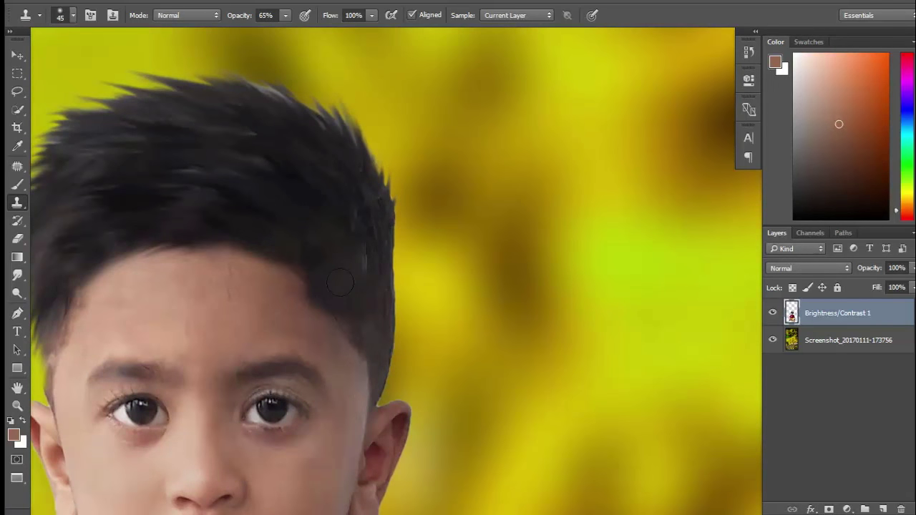
scroll(340, 283, down, 2)
scroll(308, 348, up, 1)
scroll(300, 327, up, 2)
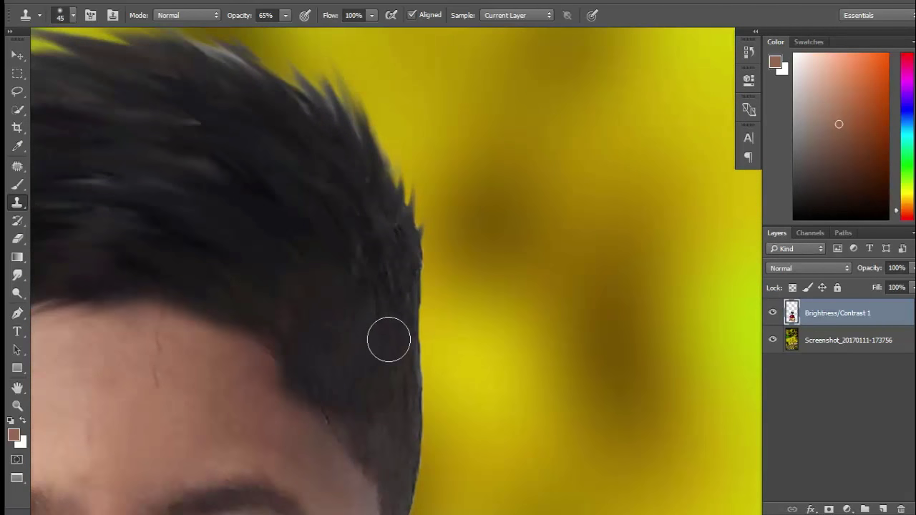
scroll(385, 281, down, 3)
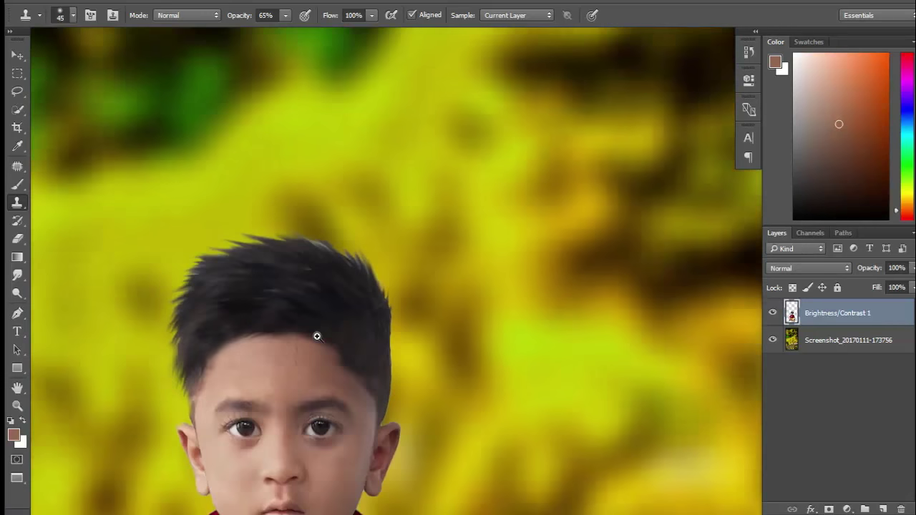
scroll(317, 334, up, 2)
key(r)
scroll(288, 352, up, 1)
drag(286, 358, 282, 367)
click(267, 16)
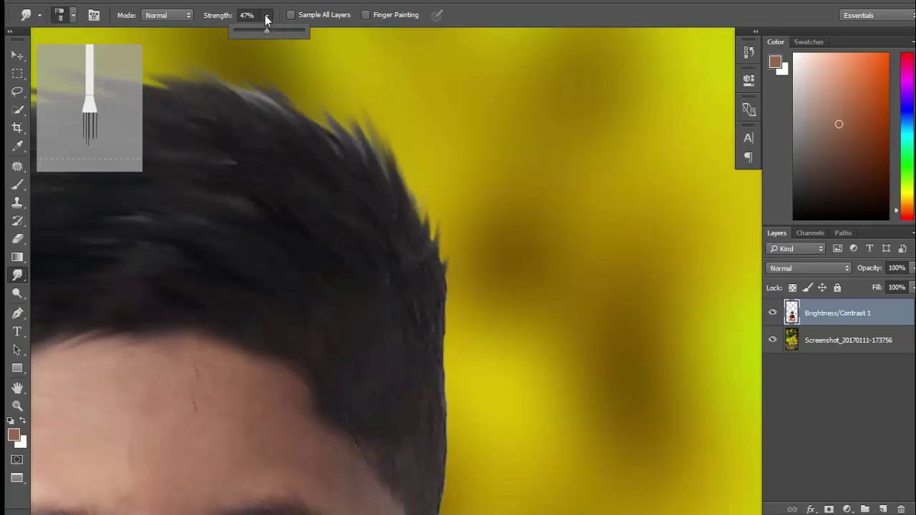
right_click(298, 338)
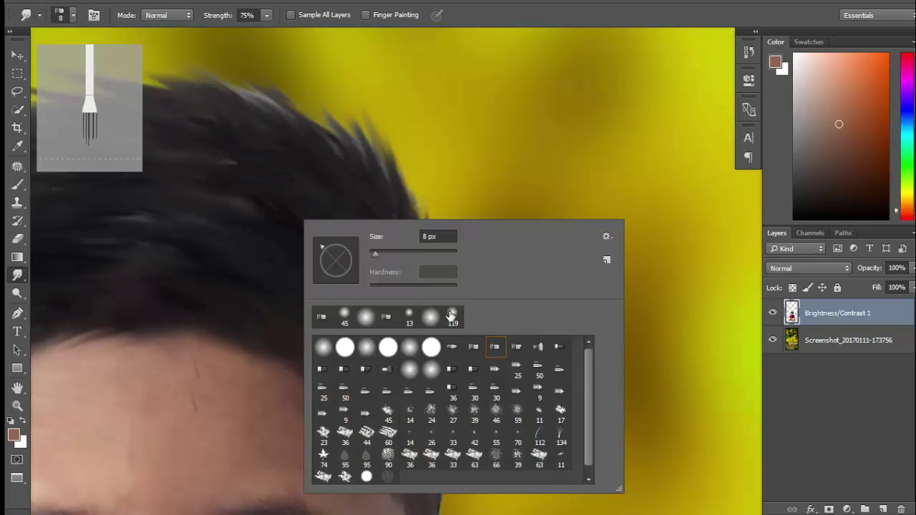
click(450, 315)
key(Return)
scroll(282, 374, up, 2)
drag(312, 330, 351, 226)
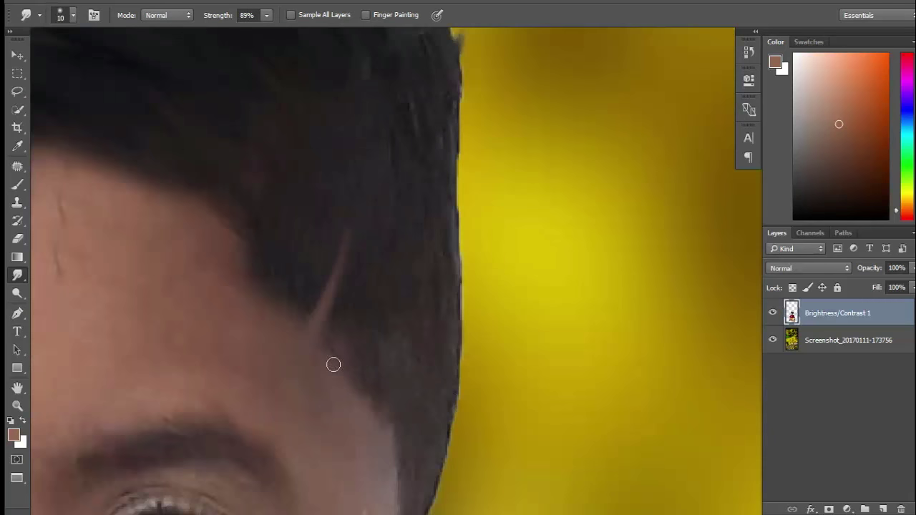
Return to the Clone Stamp and zoom around the hairline.
scroll(237, 302, down, 3)
key(s)
scroll(327, 286, up, 3)
scroll(338, 350, down, 1)
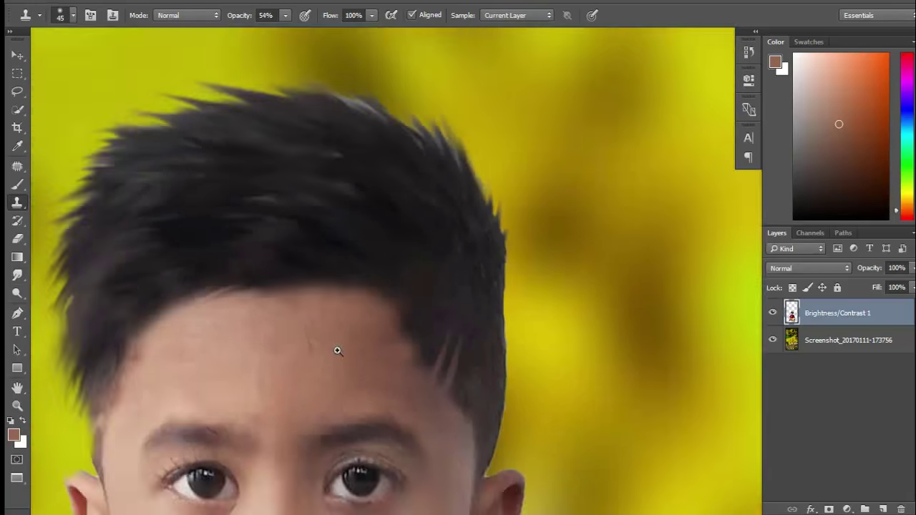
scroll(337, 351, down, 2)
scroll(343, 368, down, 1)
scroll(319, 300, down, 2)
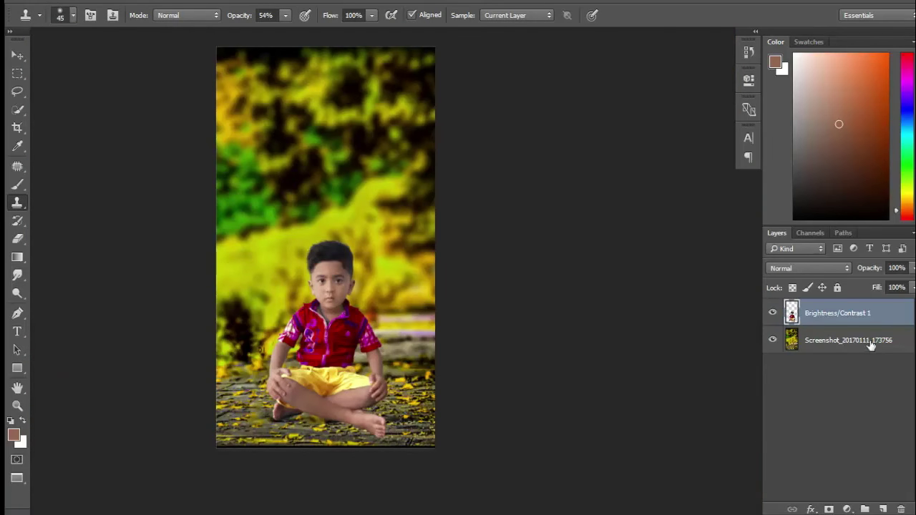
Select the background layer and crop the image tighter around the boy.
click(871, 346)
click(217, 3)
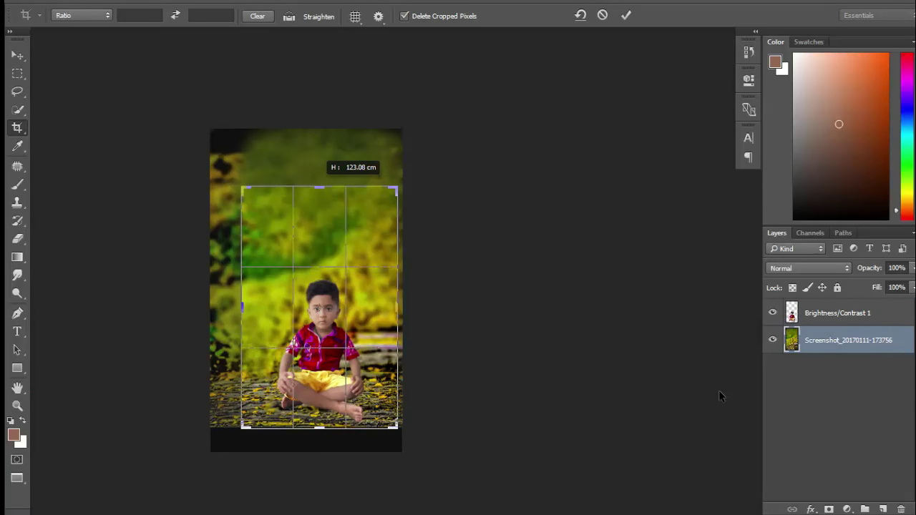
key(Return)
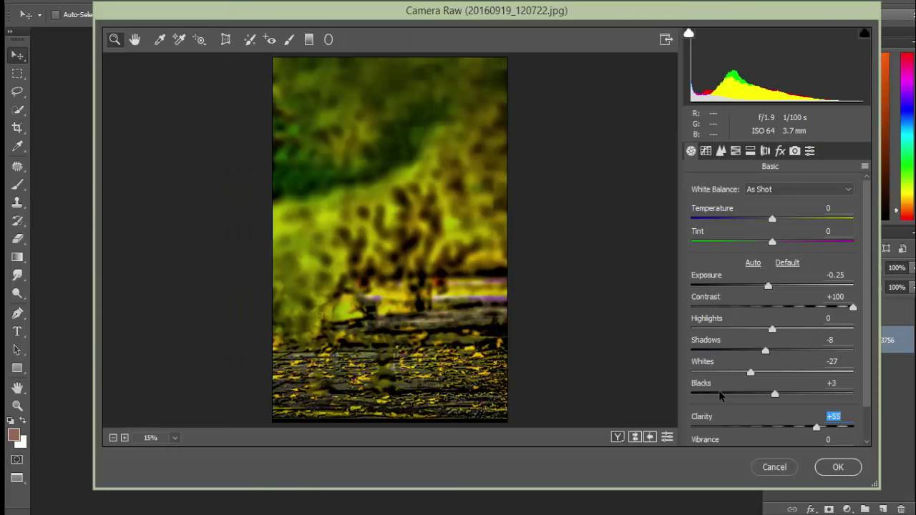
Grade the background in Camera Raw with Clarity +2 and Vibrance +13.
text(2)
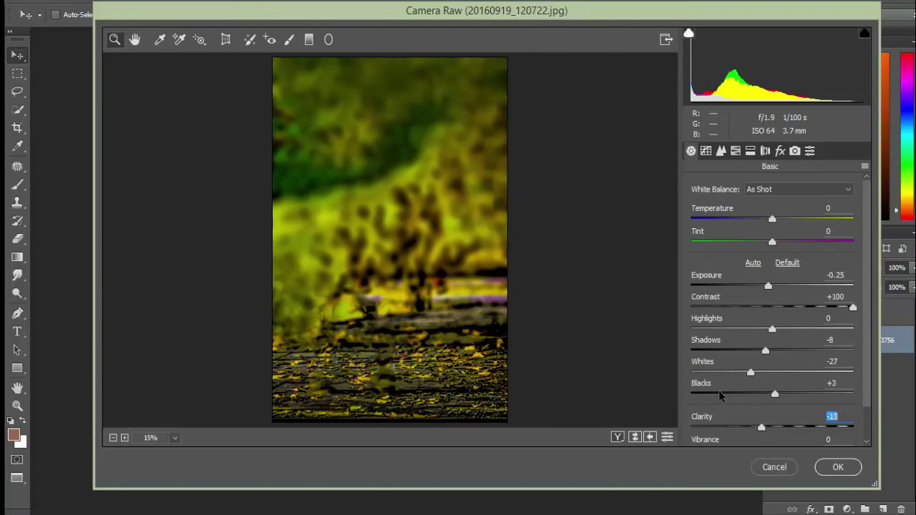
key(Tab)
key(Up)
key(Up)
key(Up)
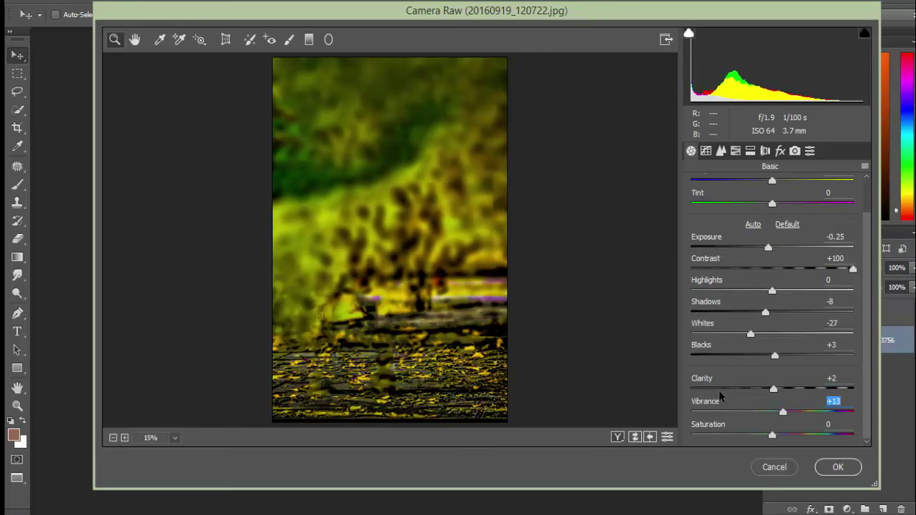
key(ctrl+alt+7)
key(Return)
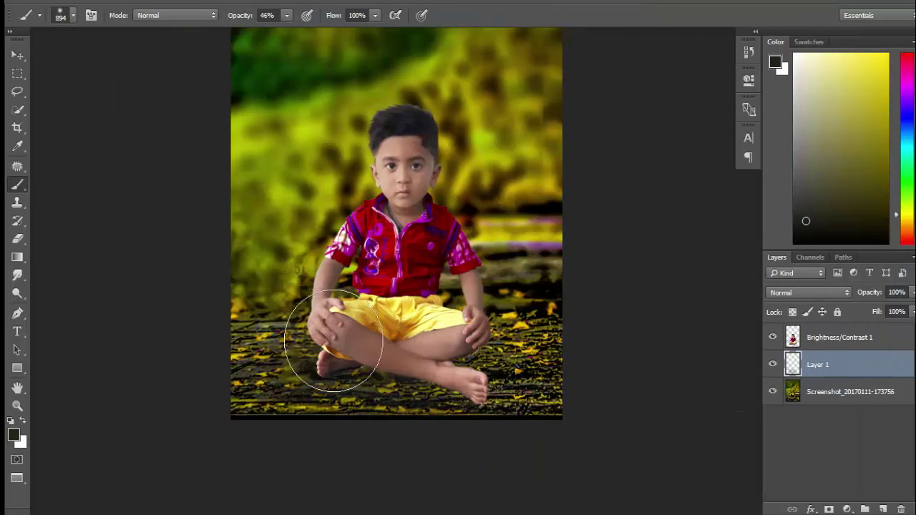
Merge all visible layers into a single layer.
scroll(311, 255, down, 3)
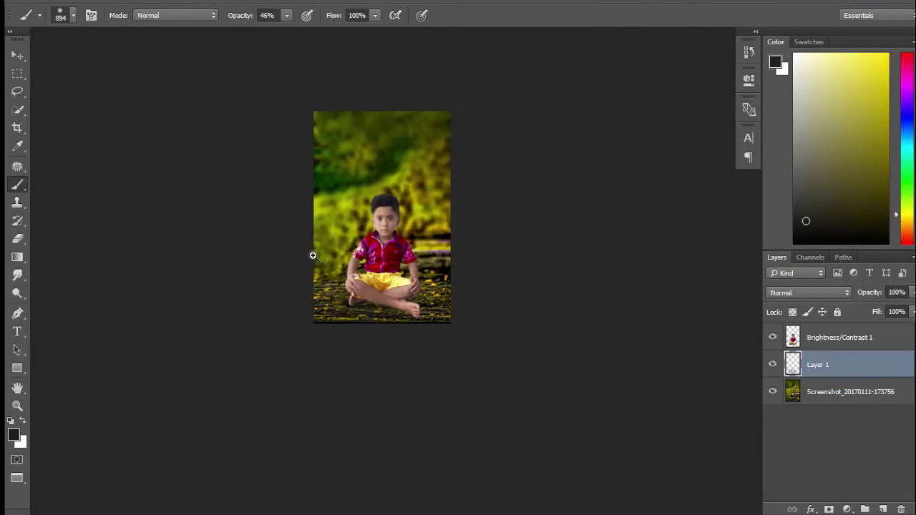
scroll(365, 268, up, 4)
scroll(365, 267, down, 1)
scroll(379, 265, down, 2)
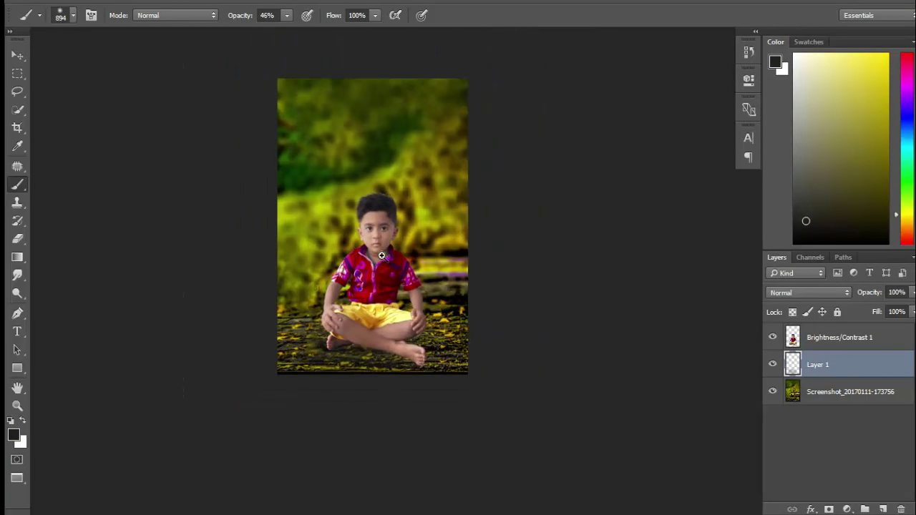
drag(832, 370, 836, 393)
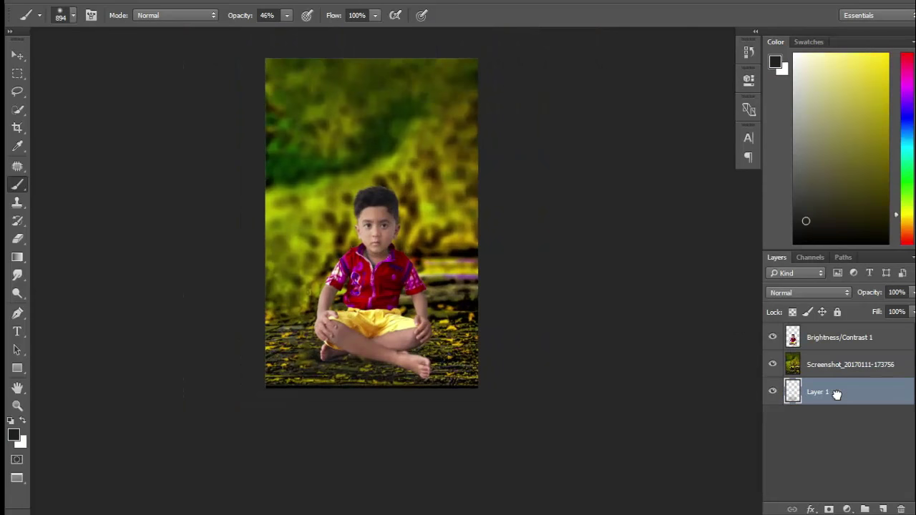
key(ctrl+z)
right_click(836, 396)
click(598, 466)
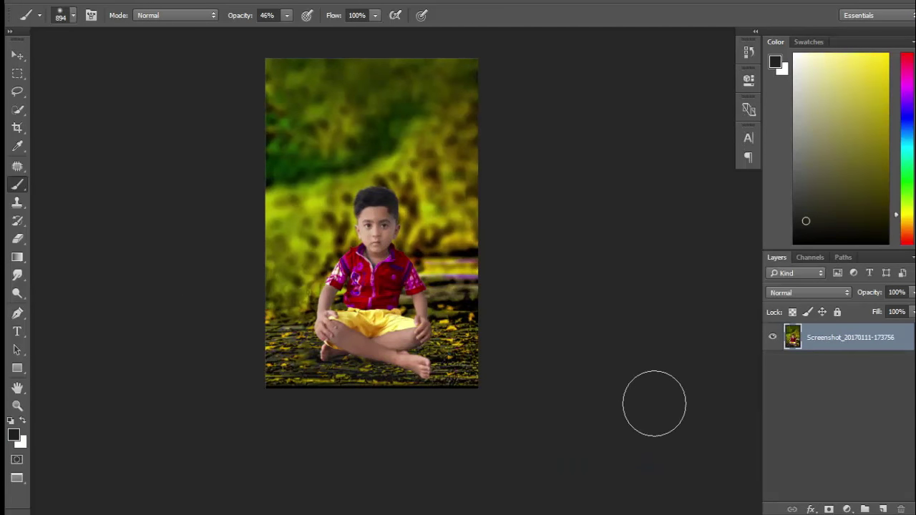
Apply a Camera Raw pass with Dehaze +28 and a −22 post-crop vignette.
scroll(450, 327, up, 3)
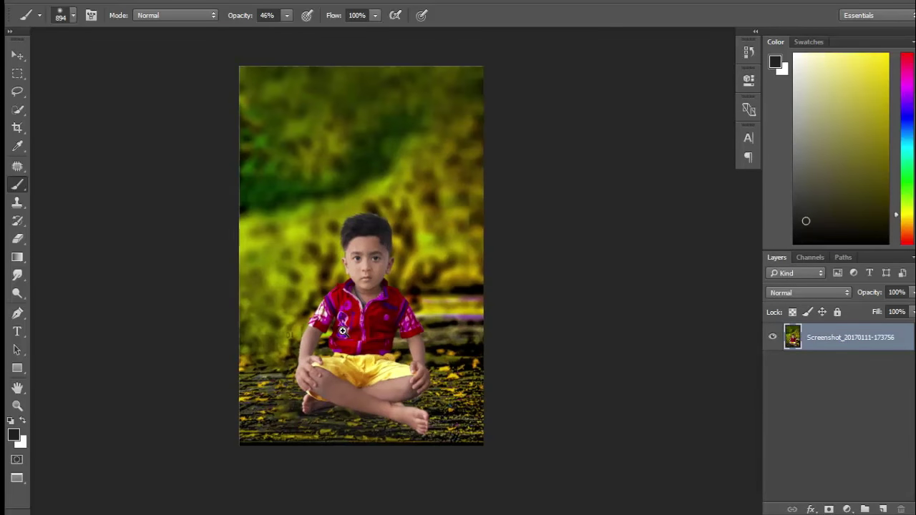
click(243, 3)
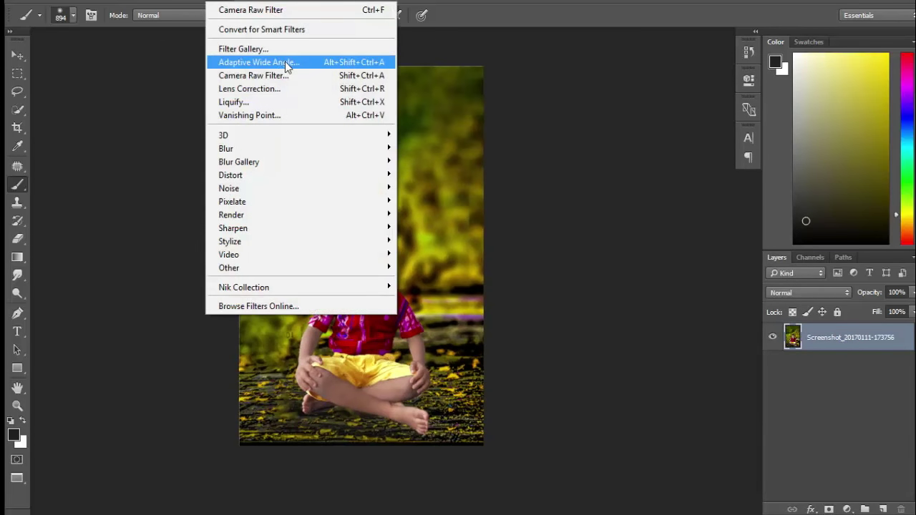
click(299, 72)
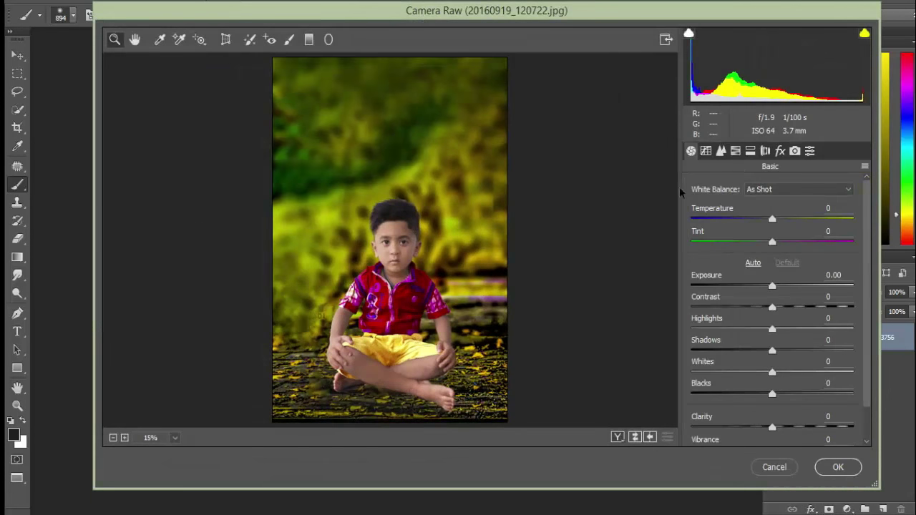
click(779, 151)
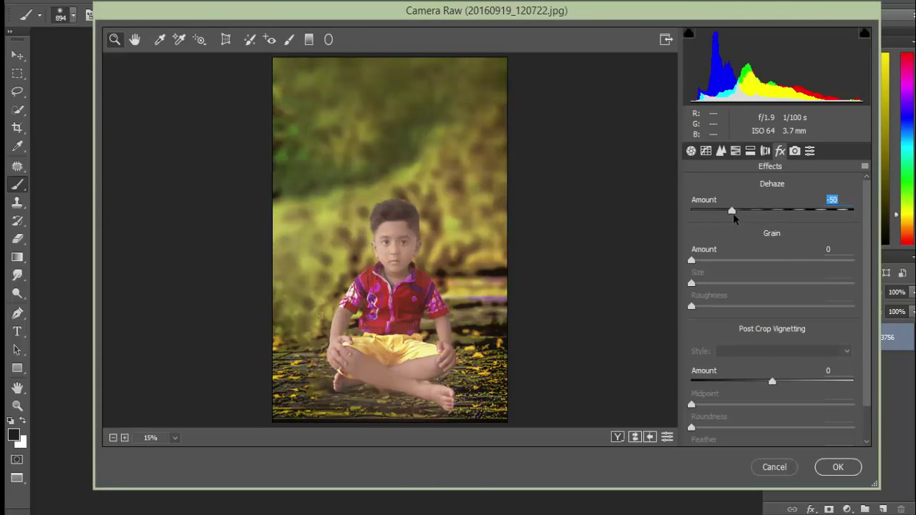
mouse_move(772, 210)
mouse_down()
mouse_move(836, 212)
mouse_move(794, 223)
mouse_up()
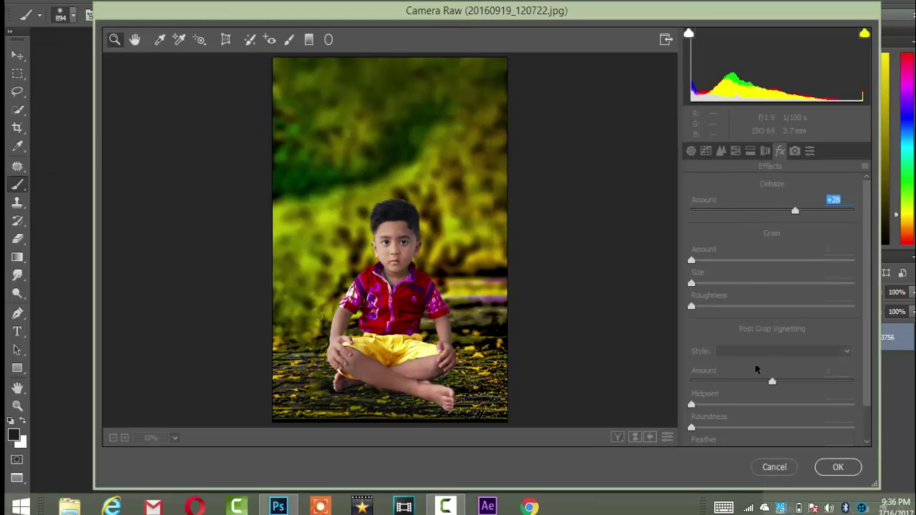
drag(771, 382, 733, 382)
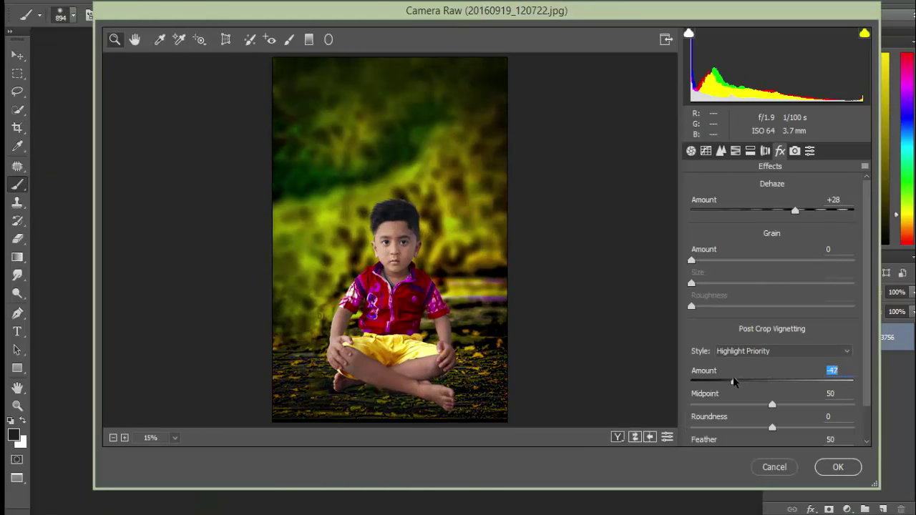
drag(742, 382, 755, 383)
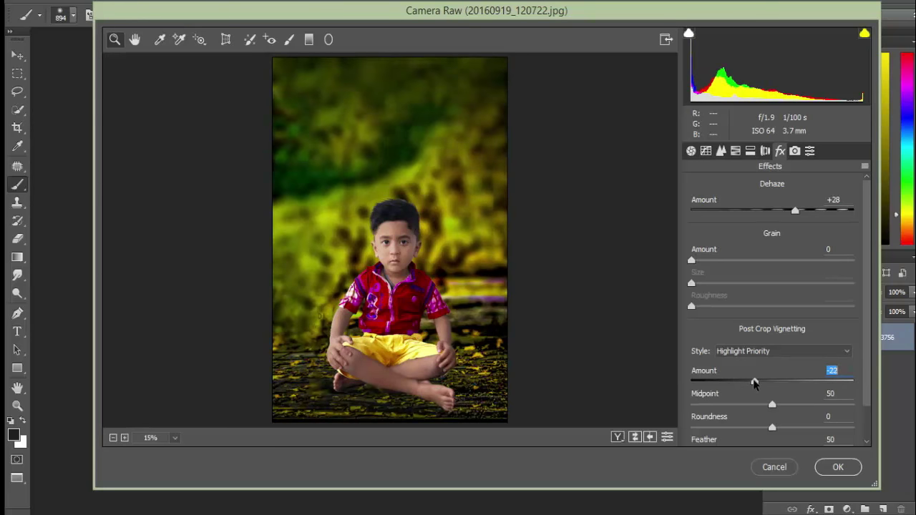
click(831, 466)
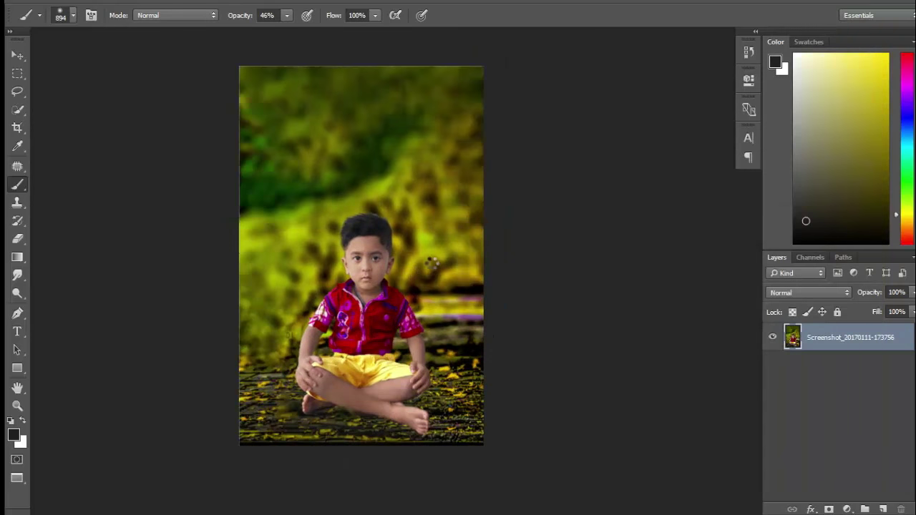
Place the camera logo PNG into the image as an embedded layer.
scroll(420, 266, up, 2)
scroll(403, 286, down, 2)
scroll(386, 287, down, 1)
click(49, 2)
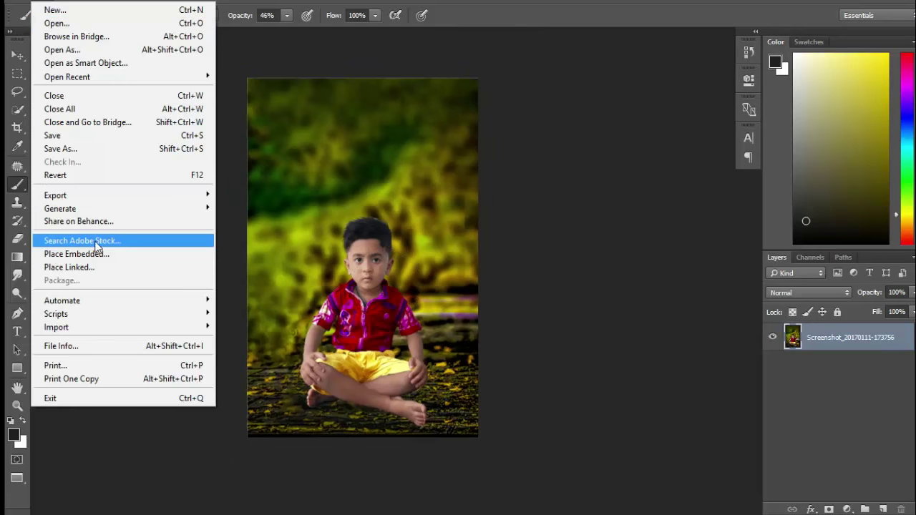
click(141, 257)
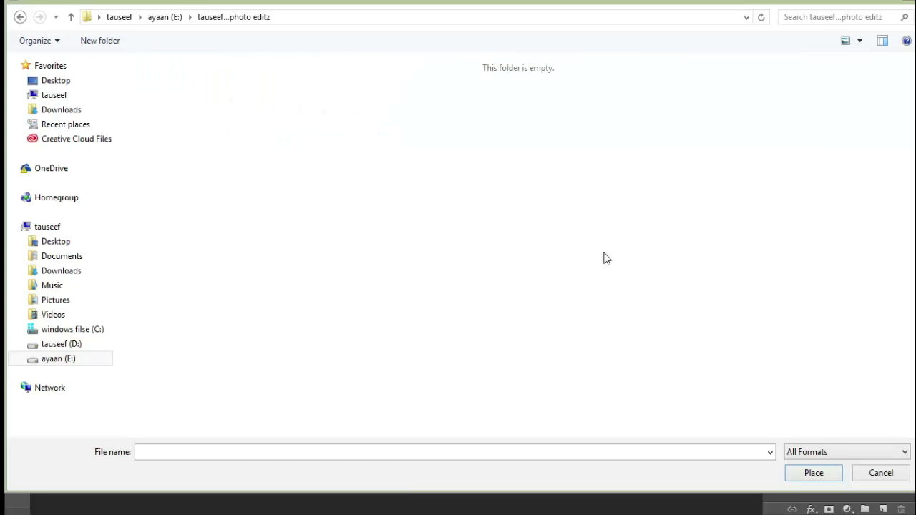
double_click(613, 283)
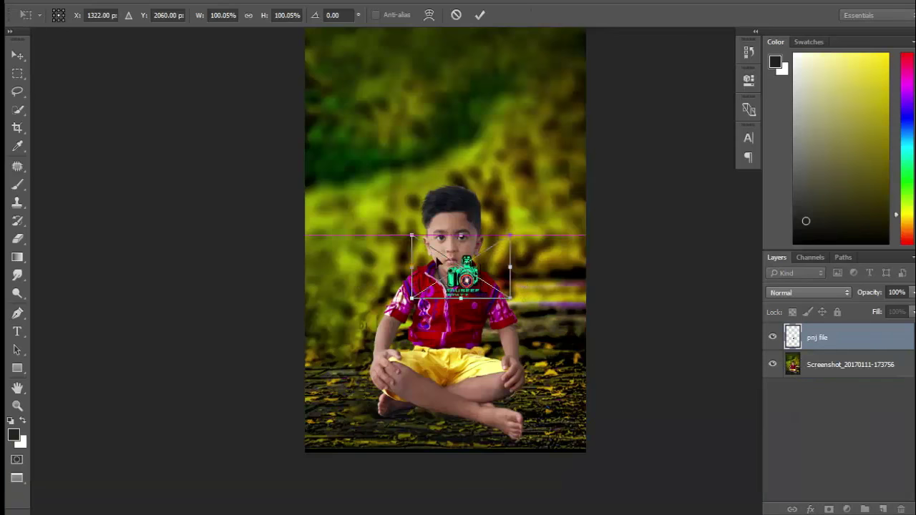
Position the logo just right of the boy's head and commit the placement.
drag(436, 259, 351, 136)
scroll(398, 237, up, 3)
scroll(405, 279, up, 2)
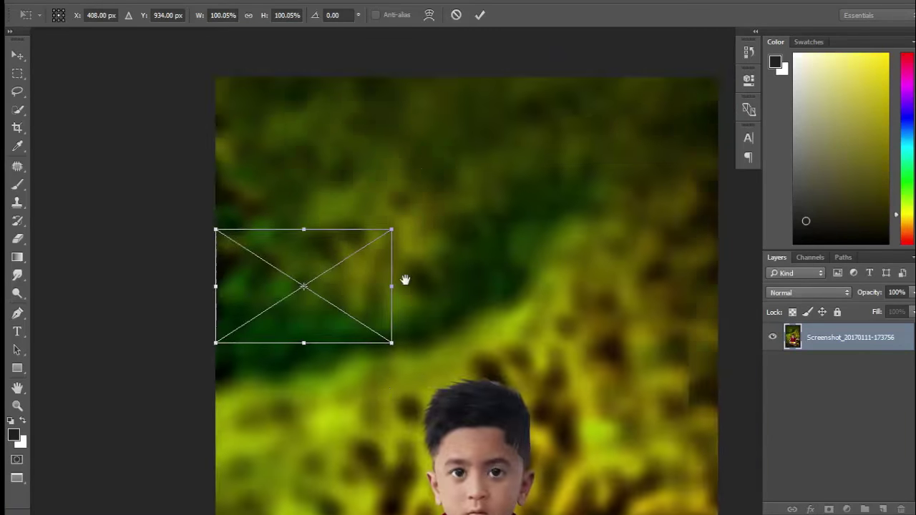
scroll(406, 278, up, 3)
scroll(397, 179, down, 4)
scroll(372, 215, down, 3)
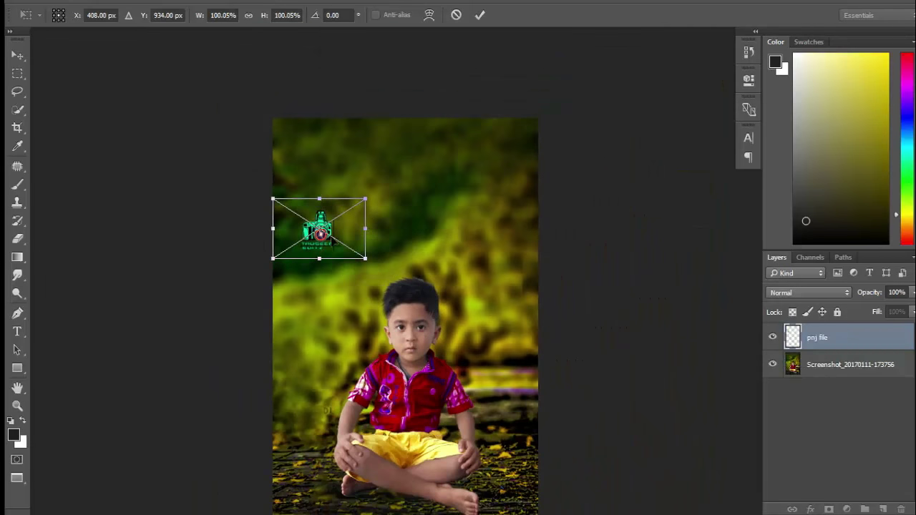
drag(321, 233, 487, 307)
drag(484, 262, 491, 268)
key(Return)
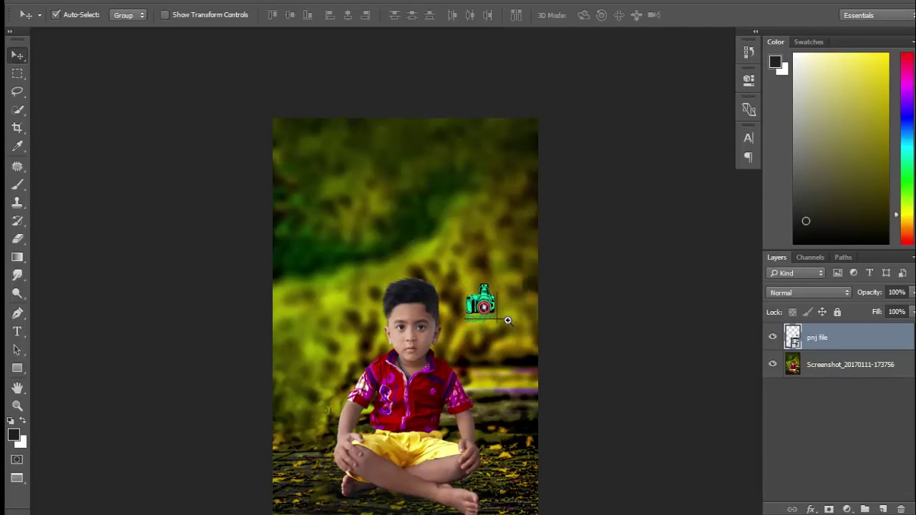
key(ctrl+plus)
key(ctrl+minus)
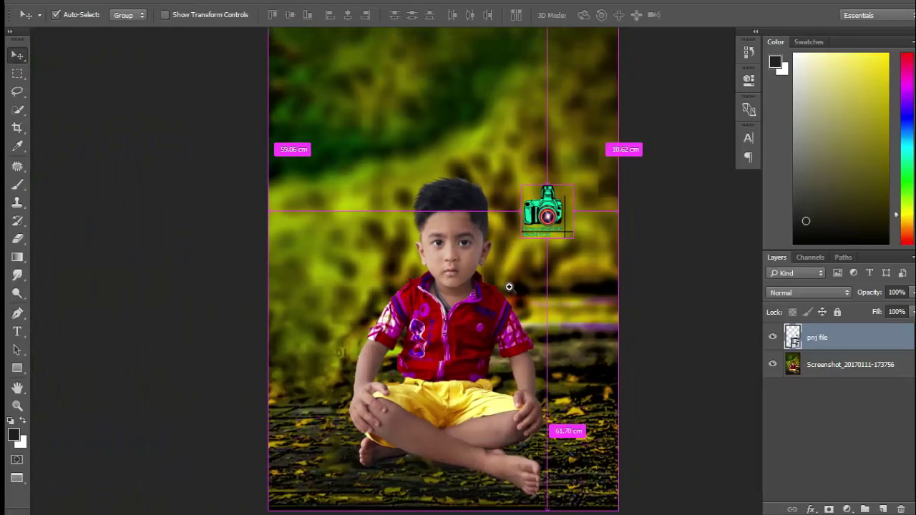